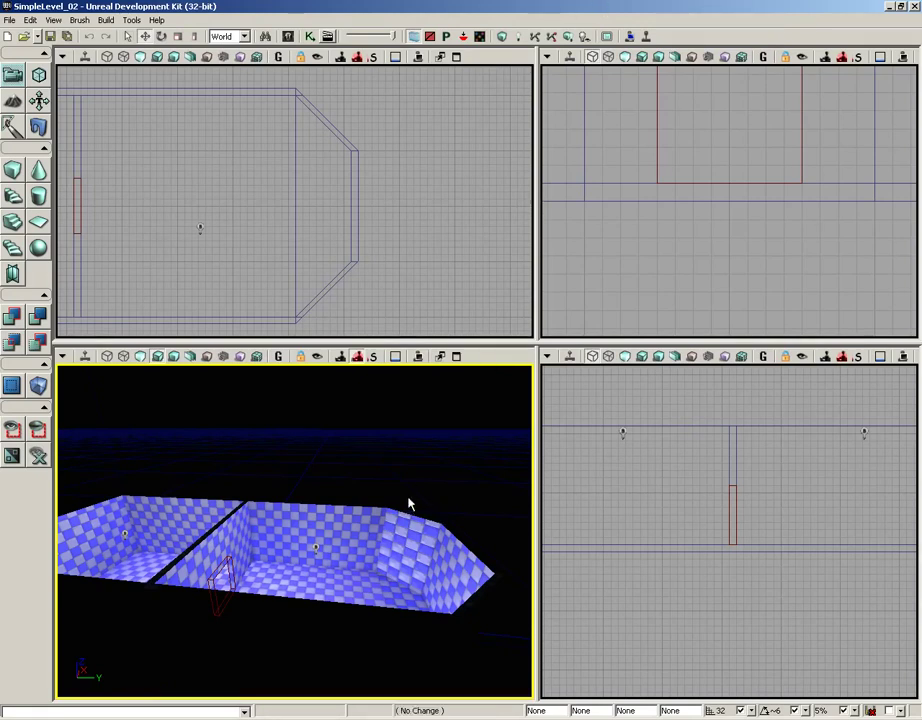
Maximize the perspective viewport and display it in Brush Wireframe mode.
mouse_move(407, 500)
left_mouse_down()
mouse_move(347, 500)
mouse_move(407, 503)
left_mouse_up()
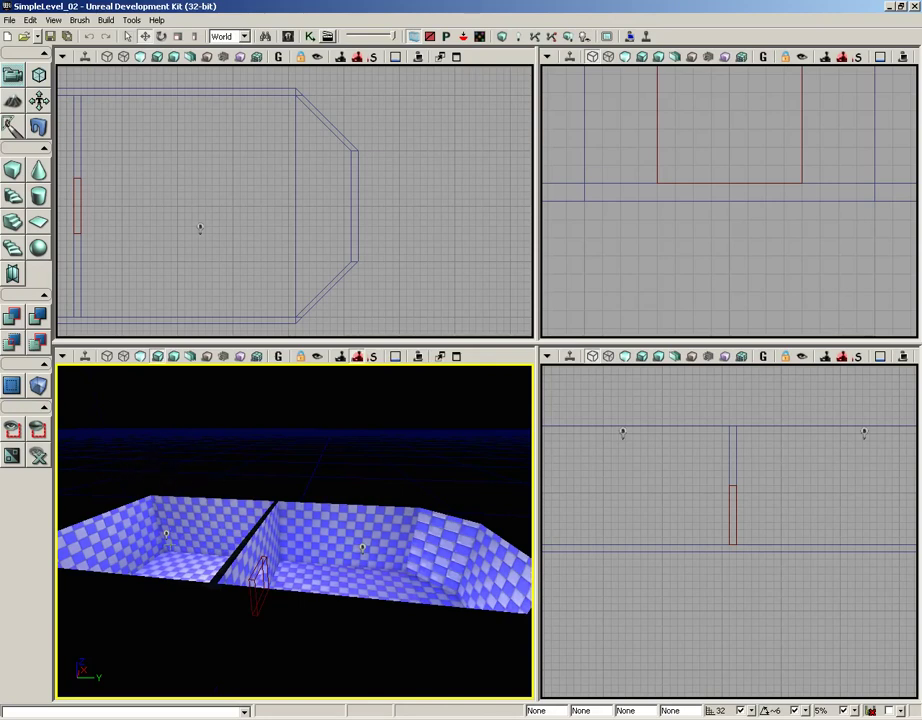
left_click(458, 357)
left_click_drag(434, 268, 420, 377)
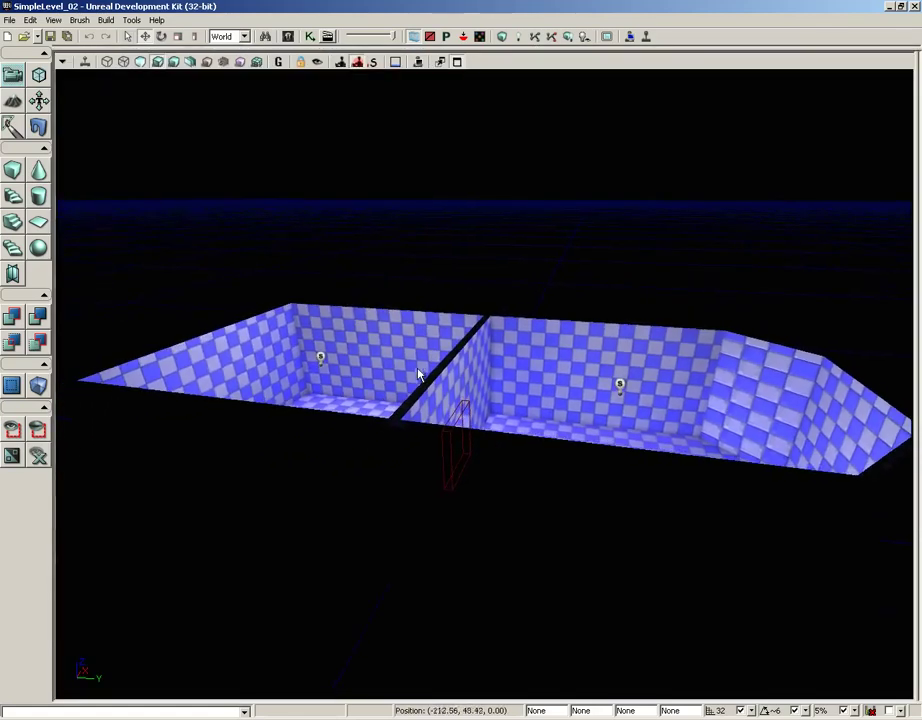
left_click(108, 63)
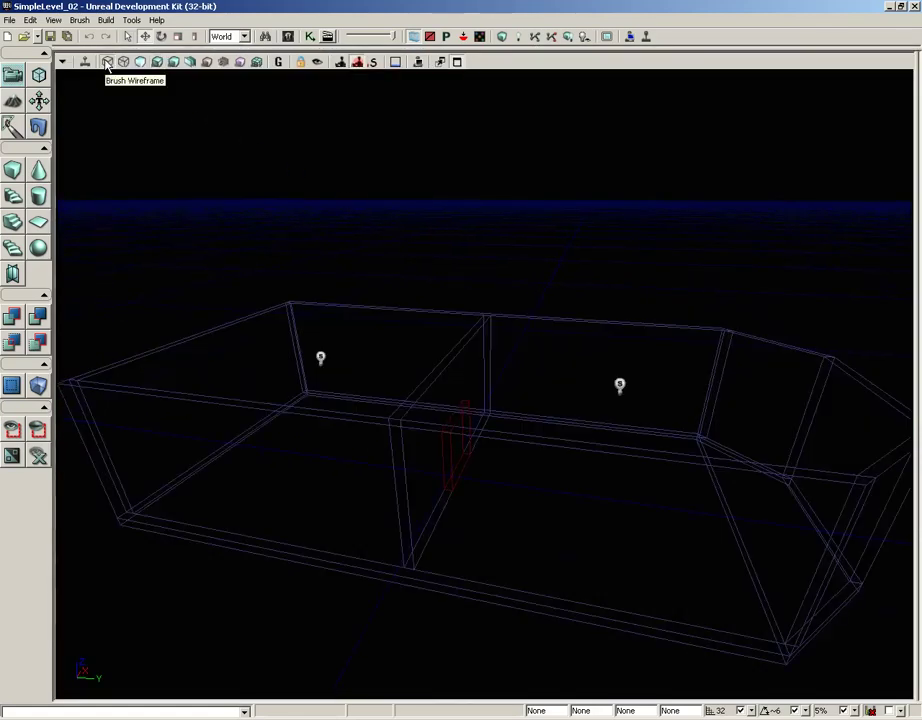
Duplicate the floor brush and raise the copy to the top of the walls as a ceiling.
left_click_drag(255, 233, 392, 323)
middle_click_drag(392, 323, 588, 327)
right_click_drag(588, 327, 543, 282)
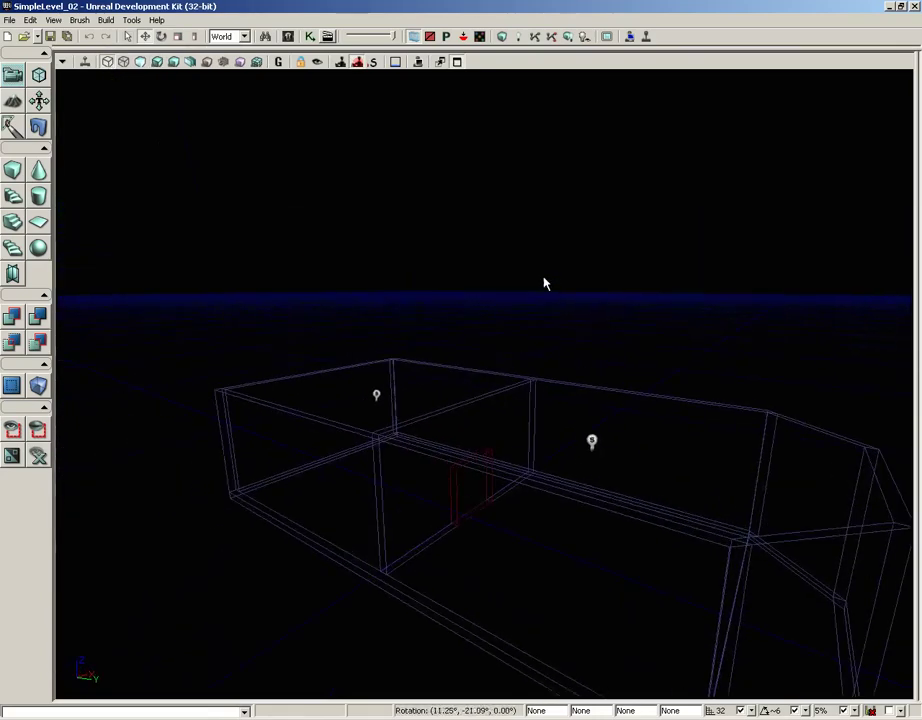
middle_click_drag(543, 282, 696, 378)
right_click_drag(696, 378, 715, 392)
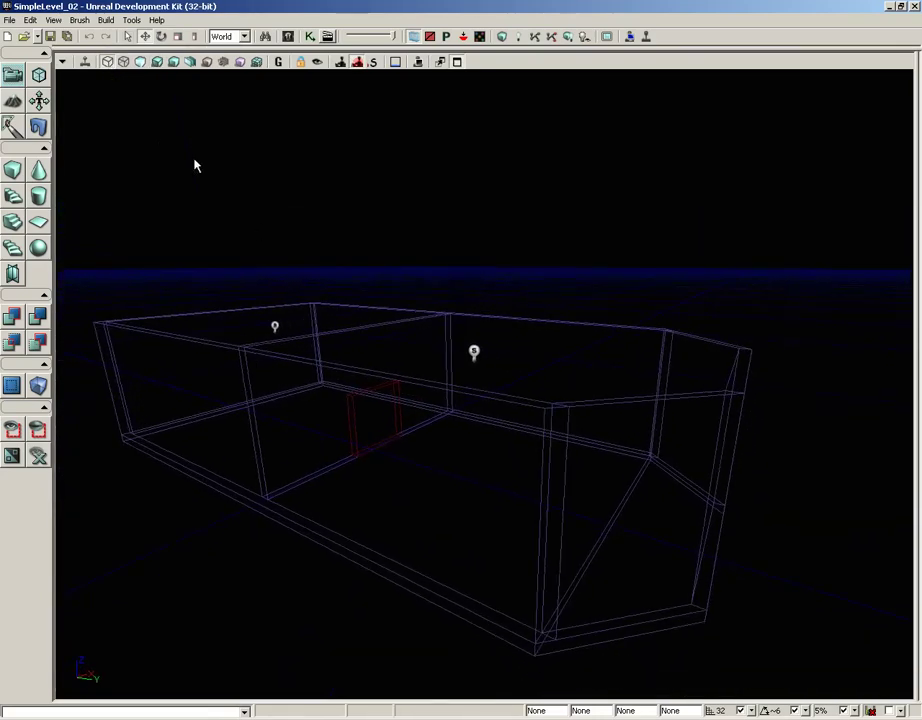
left_click(388, 581)
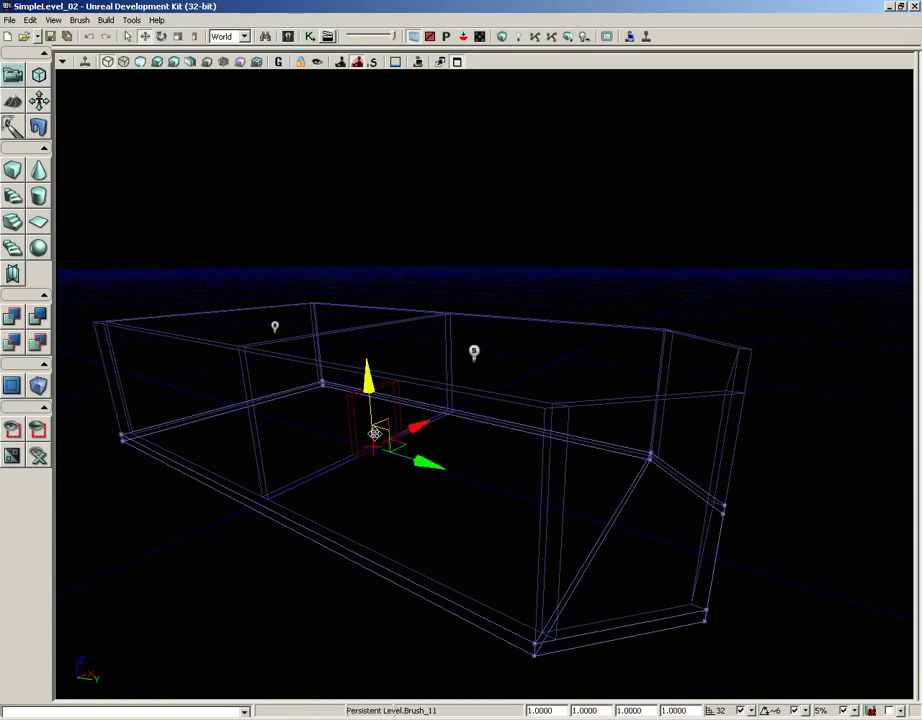
left_click_drag(374, 433, 368, 101)
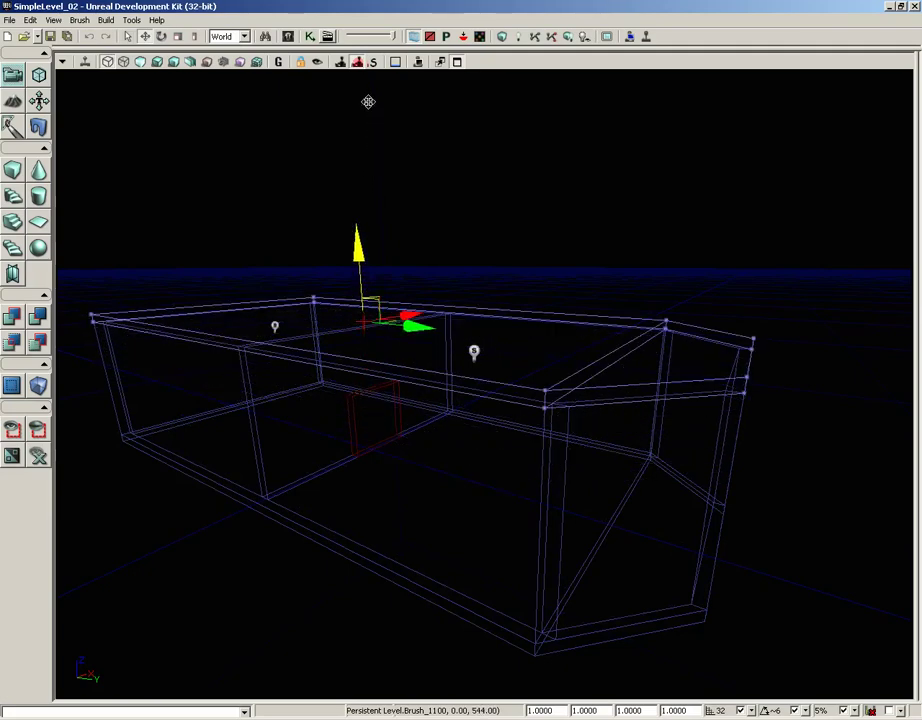
Lower both point lights together so they sit inside the rooms, well below the ceiling brush.
mouse_move(383, 560)
left_mouse_down()
mouse_move(374, 191)
mouse_move(355, 140)
mouse_move(393, 477)
mouse_move(391, 704)
mouse_move(396, 534)
left_mouse_up()
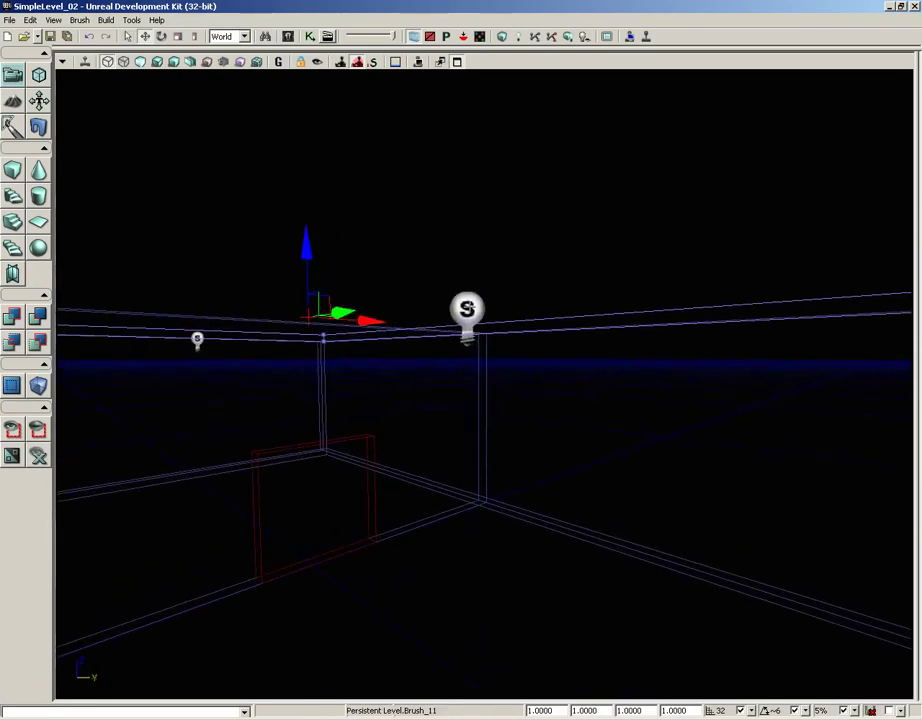
left_click(466, 310)
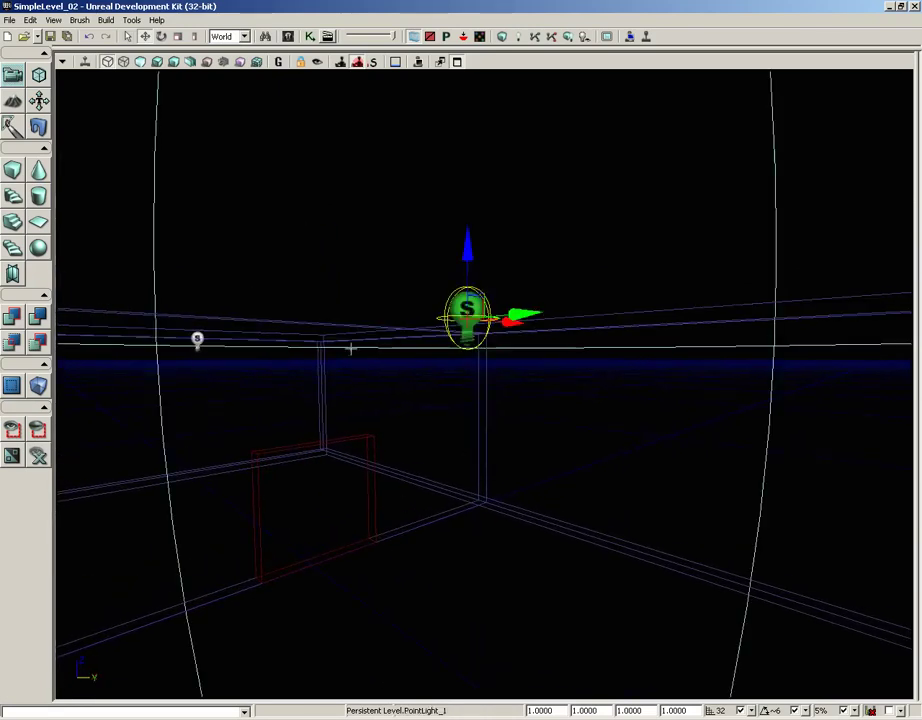
left_click(197, 340, "ctrl")
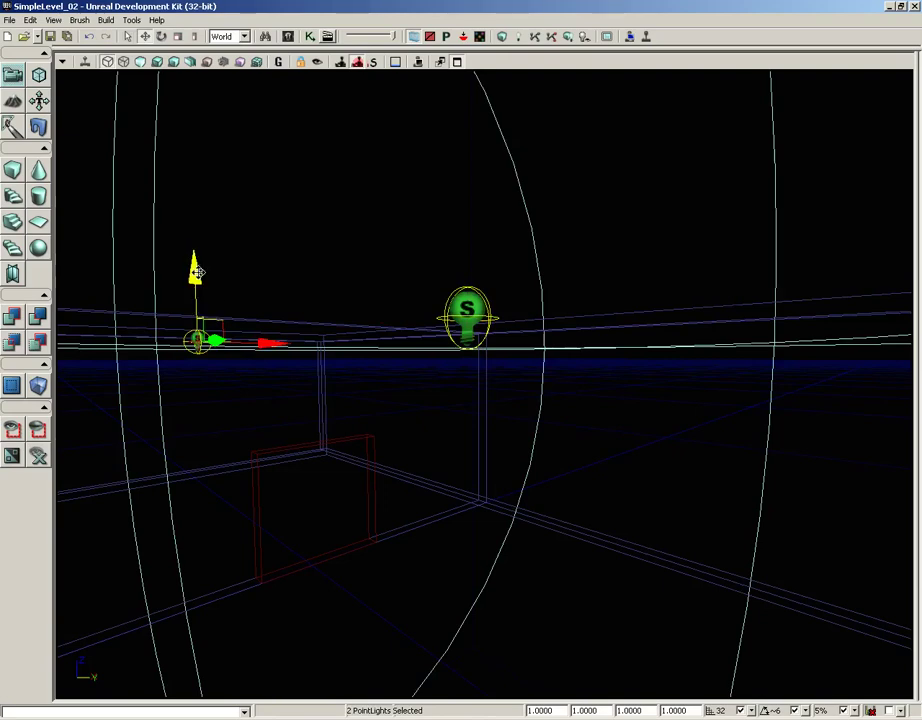
left_click_drag(196, 268, 198, 374)
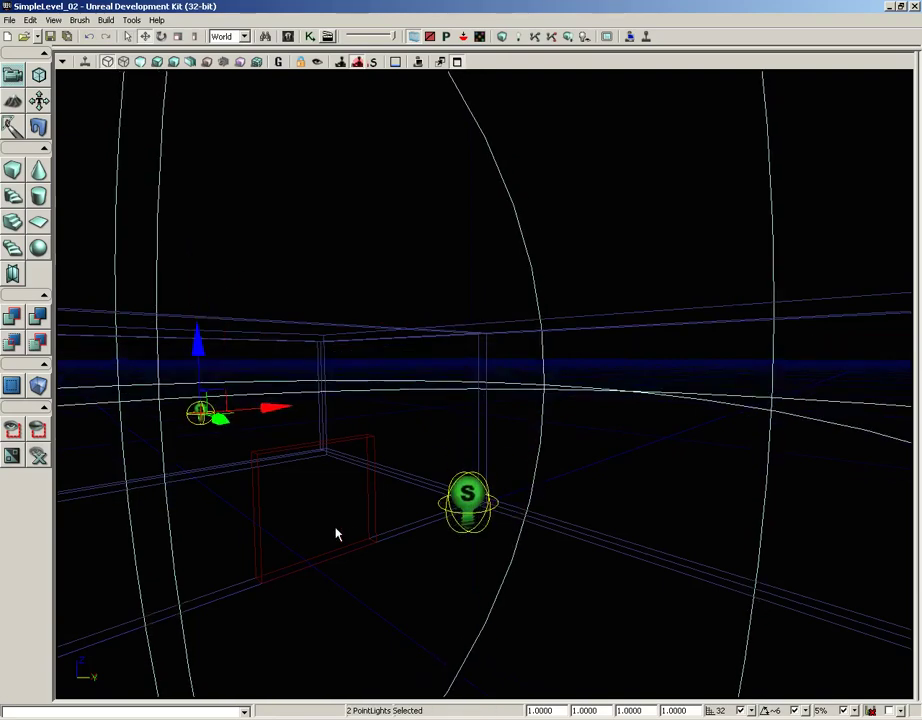
Return the perspective view to lit mode and rebuild the level geometry, dismissing the map check.
left_click_drag(353, 502, 294, 262)
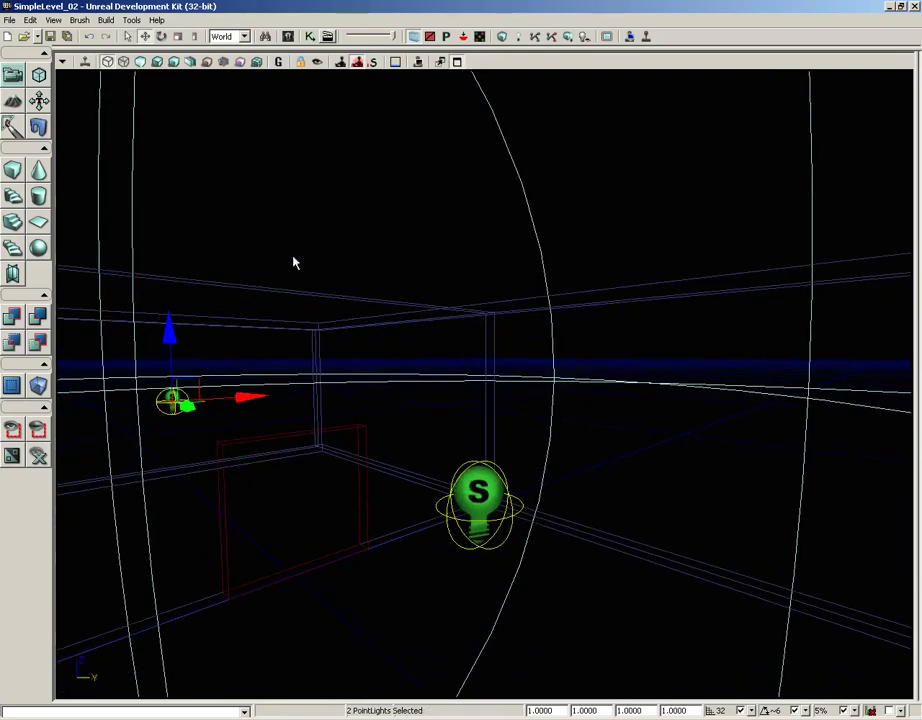
left_click(159, 64)
right_click_drag(309, 273, 314, 257)
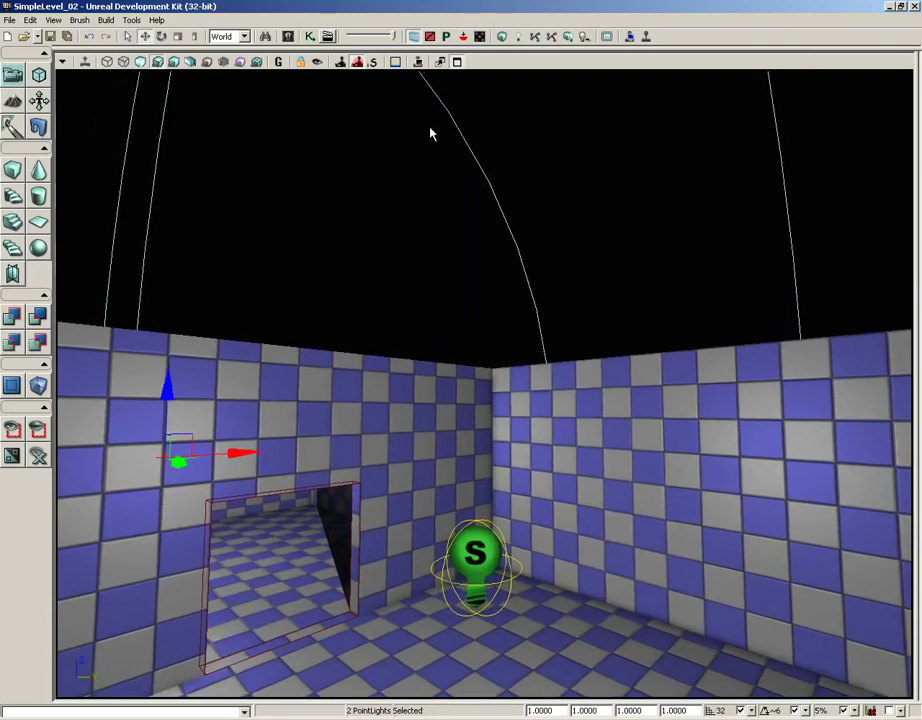
left_click(505, 37)
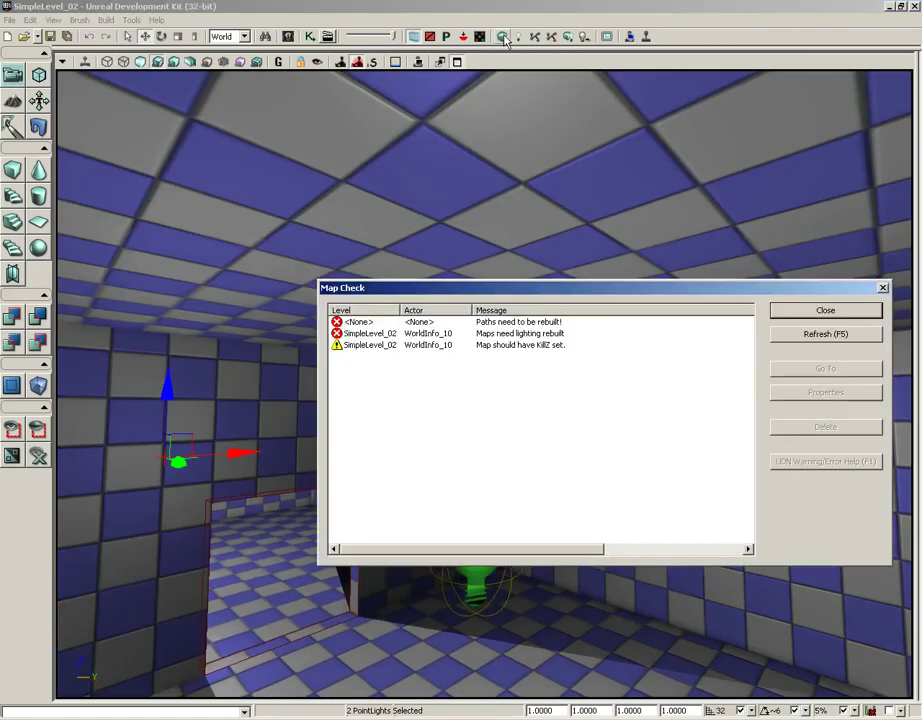
left_click(825, 310)
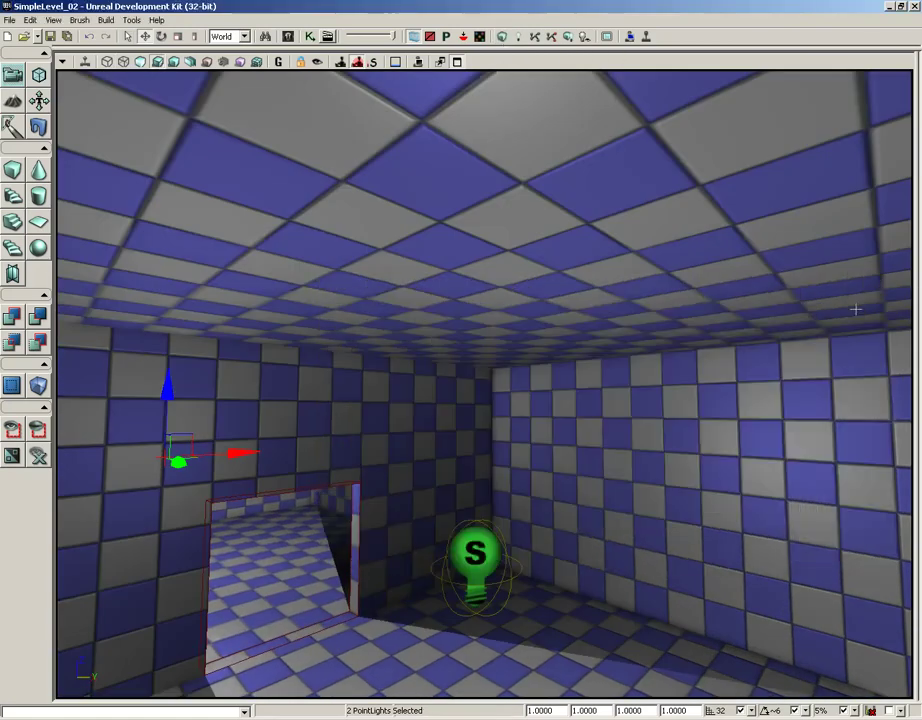
Examine the enclosed rooms and their new ceiling from inside and from outside the level.
left_click_drag(391, 488, 305, 119)
right_click_drag(305, 119, 292, 72)
right_click_drag(409, 491, 394, 461)
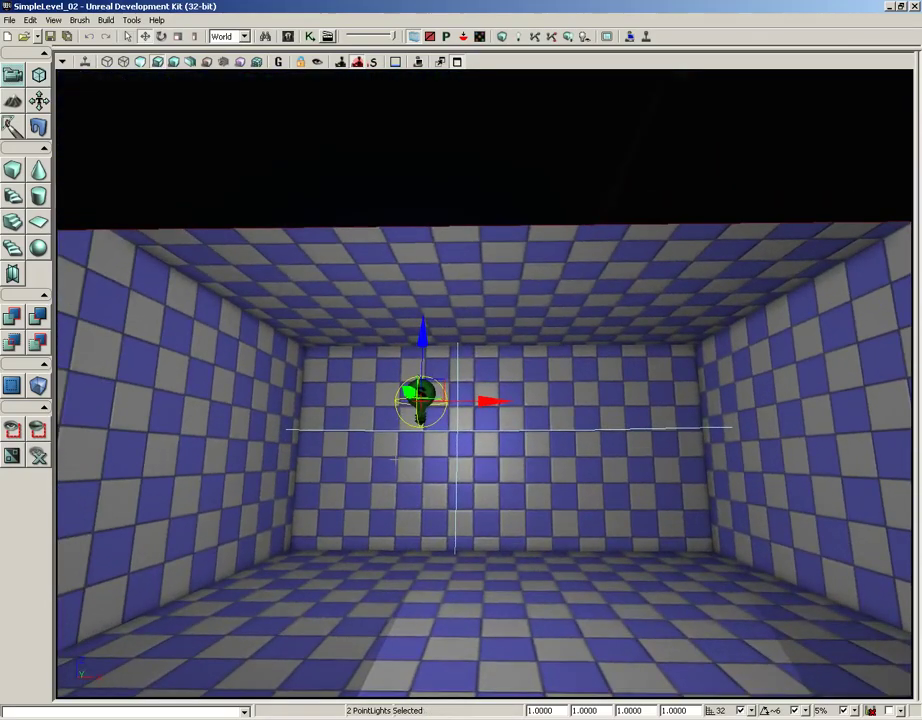
left_click_drag(403, 540, 395, 490)
right_click_drag(395, 490, 12, 475)
left_click_drag(366, 503, 320, 415)
middle_click_drag(501, 536, 466, 176)
mouse_move(466, 176)
left_mouse_down()
mouse_move(352, 239)
mouse_move(165, 648)
mouse_move(165, 690)
left_mouse_up()
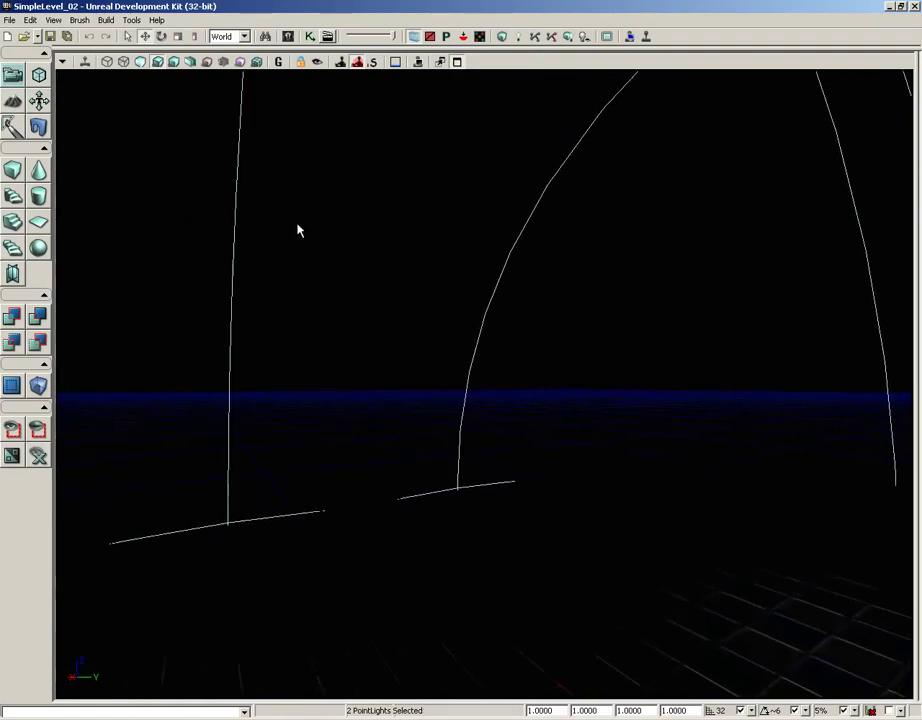
Select the ceiling brush in Brush Wireframe mode and start editing it in Geometry Mode.
left_click(107, 63)
left_click_drag(379, 270, 331, 408)
left_click(501, 285)
right_click_drag(501, 287, 535, 358)
left_click_drag(503, 280, 610, 352)
left_click(327, 311)
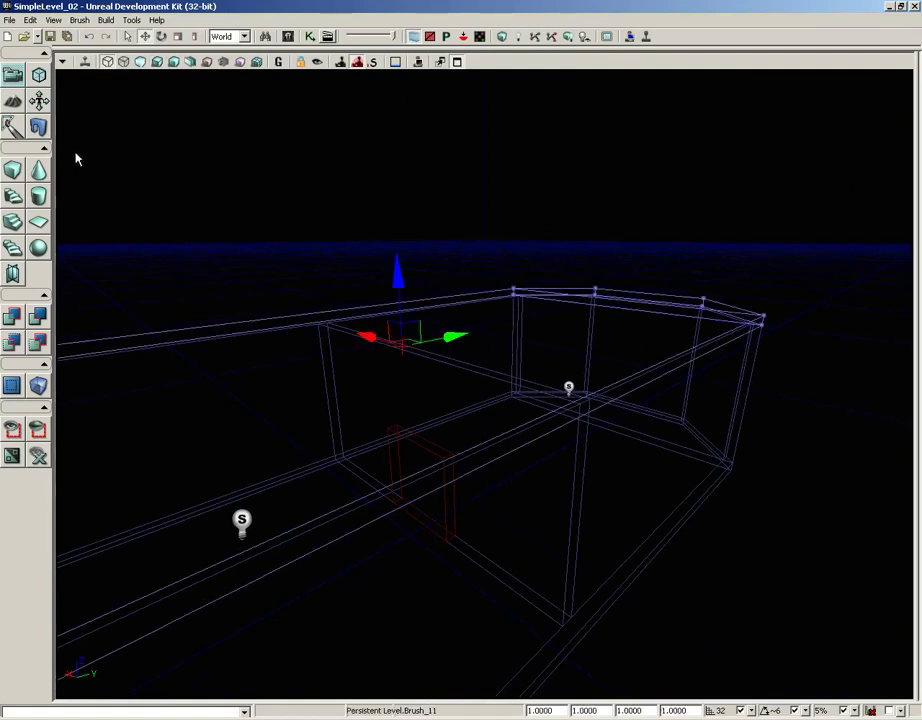
left_click(39, 80)
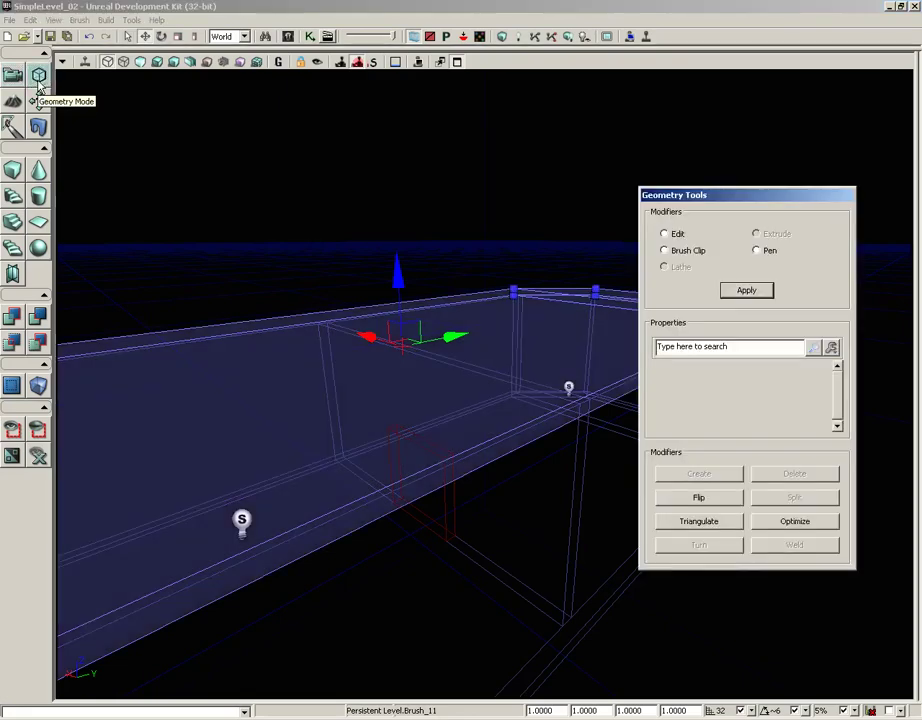
Split the ceiling brush crosswise at the middle of its long lower edge.
mouse_move(545, 189)
left_mouse_down()
mouse_move(457, 214)
mouse_move(632, 204)
mouse_move(531, 124)
mouse_move(632, 113)
mouse_move(603, 76)
mouse_move(591, 169)
mouse_move(578, 76)
mouse_move(409, 347)
left_mouse_up()
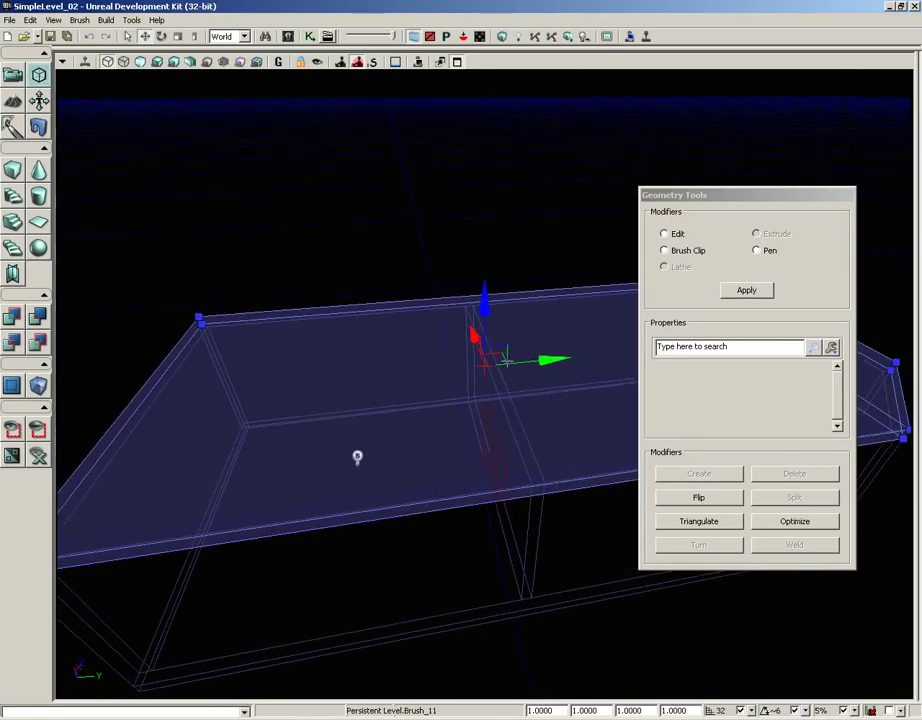
mouse_move(560, 430)
left_mouse_down()
mouse_move(426, 426)
mouse_move(490, 370)
mouse_move(422, 158)
mouse_move(360, 240)
mouse_move(327, 323)
left_mouse_up()
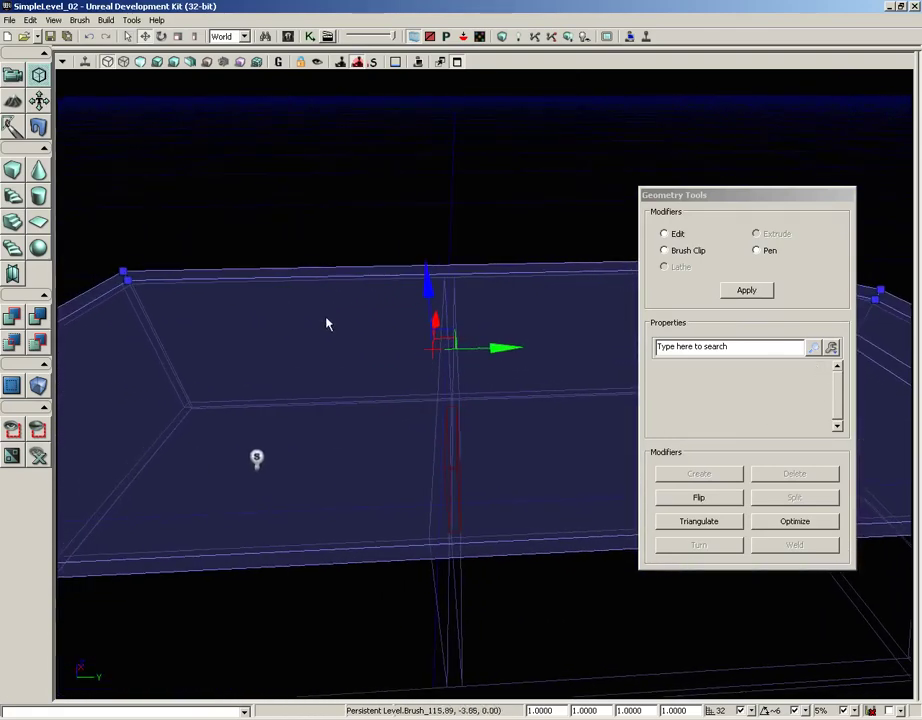
left_click(380, 545)
left_click(381, 547)
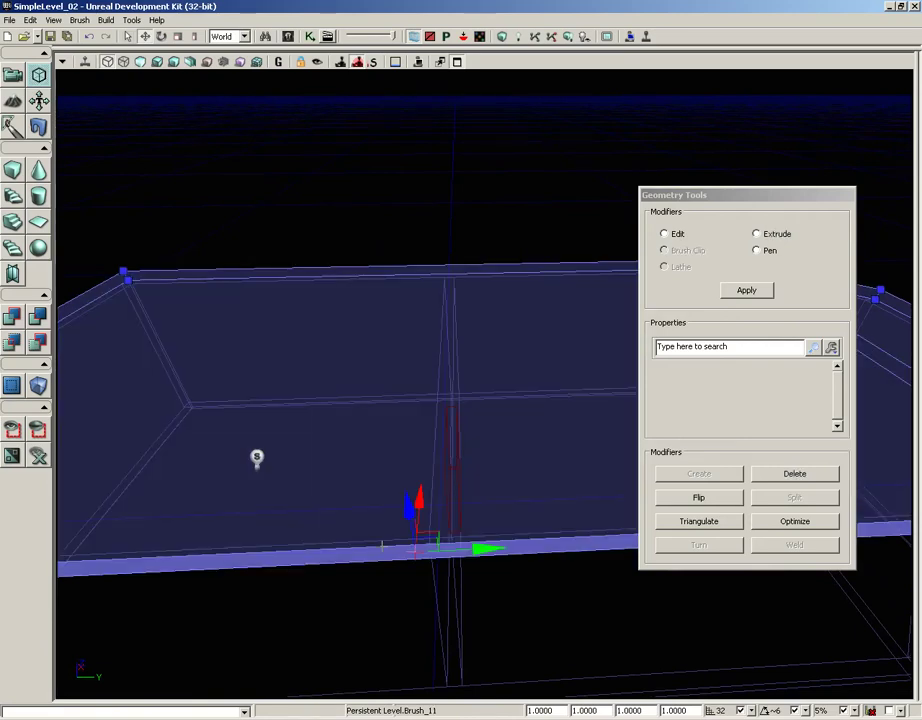
left_click(382, 545)
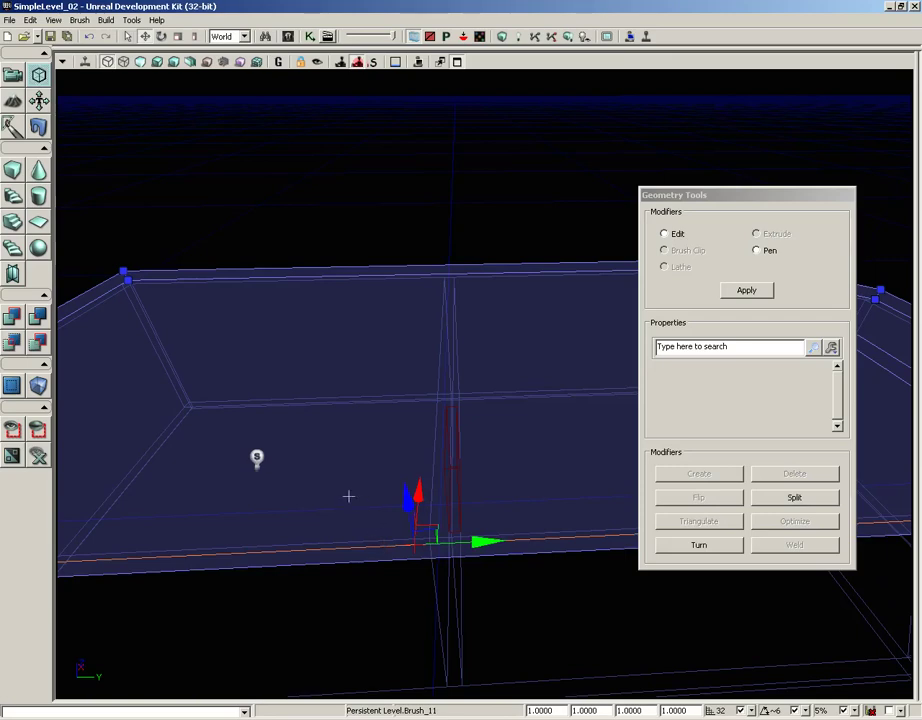
mouse_move(348, 496)
left_mouse_down()
mouse_move(232, 508)
mouse_move(237, 486)
mouse_move(220, 481)
left_mouse_up()
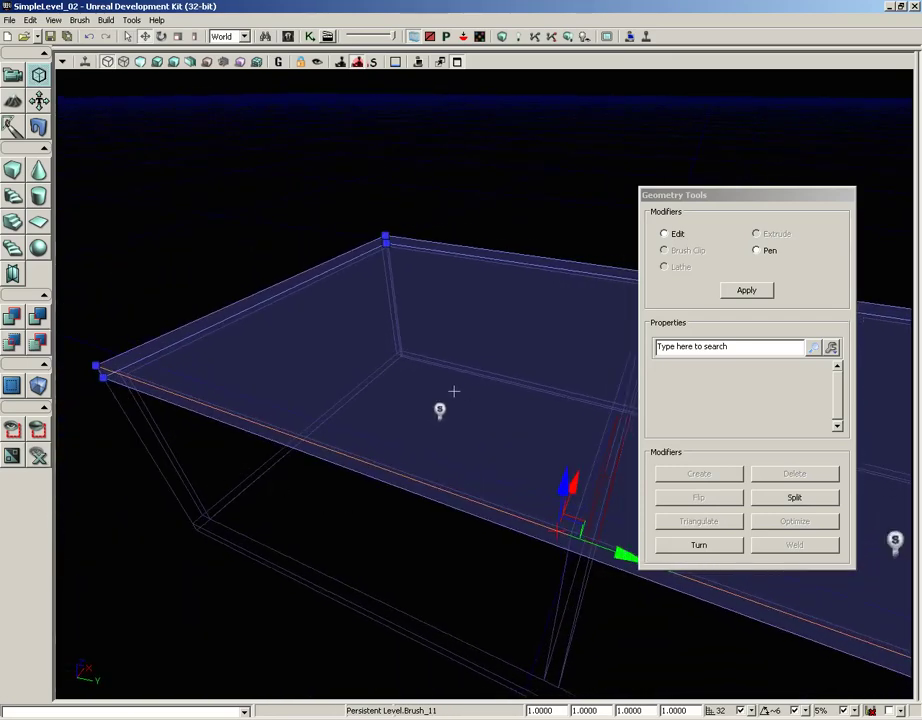
left_click(787, 500)
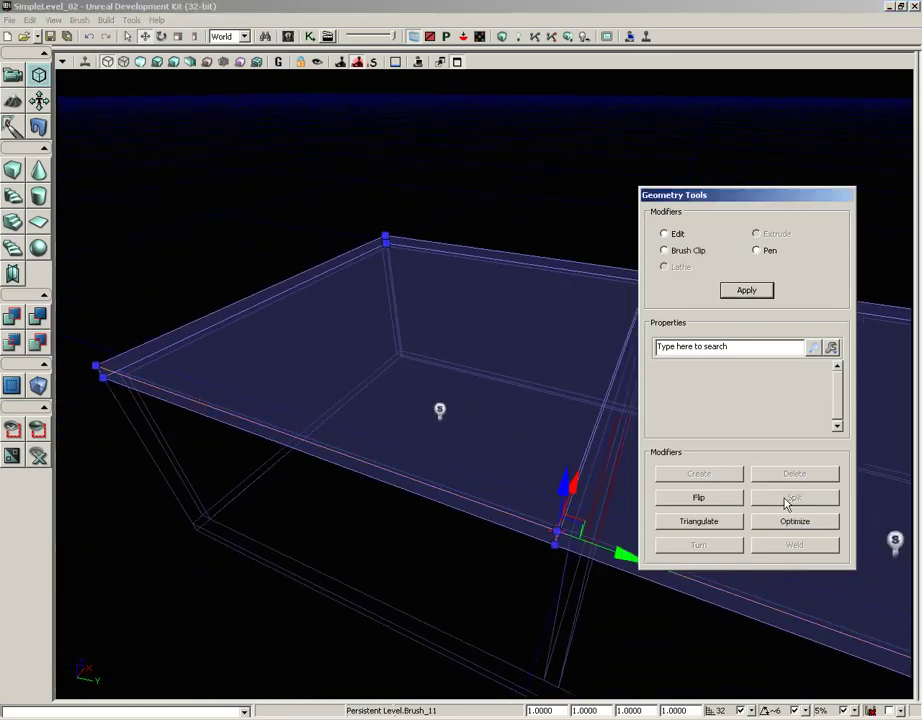
mouse_move(477, 372)
right_mouse_down()
mouse_move(535, 311)
mouse_move(487, 368)
right_mouse_up()
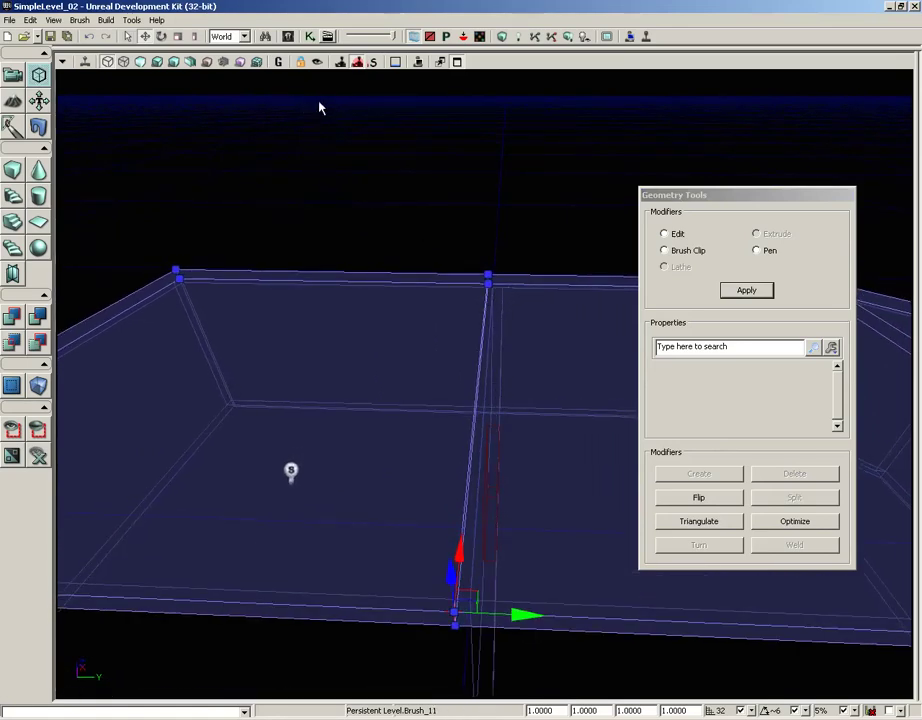
Restore the four-viewport layout and maximize the top view, framed on the dividing wall.
left_click(458, 62)
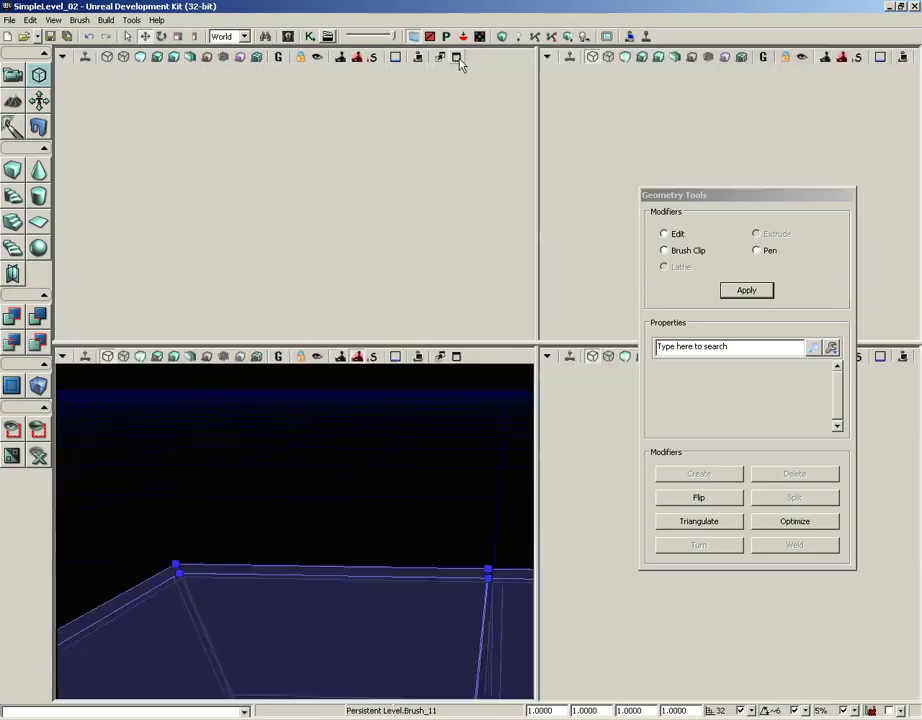
left_click(458, 62)
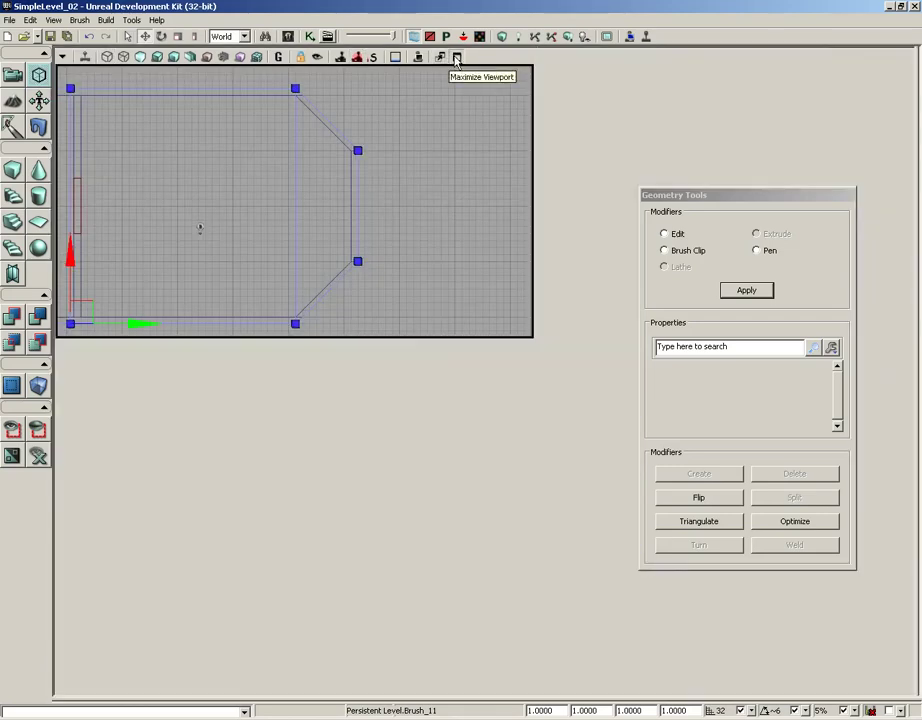
mouse_move(335, 233)
left_mouse_down()
mouse_move(519, 226)
mouse_move(457, 243)
left_mouse_up()
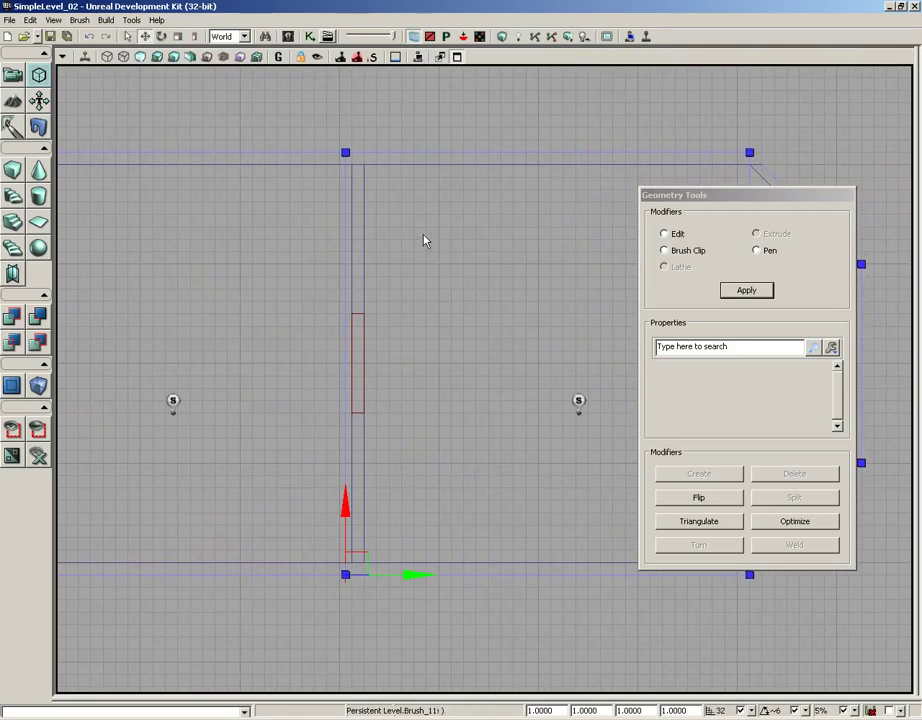
Move the vertices at both ends of the ceiling's split line onto the dividing wall's edge on the rectangular room's side.
left_click(350, 230)
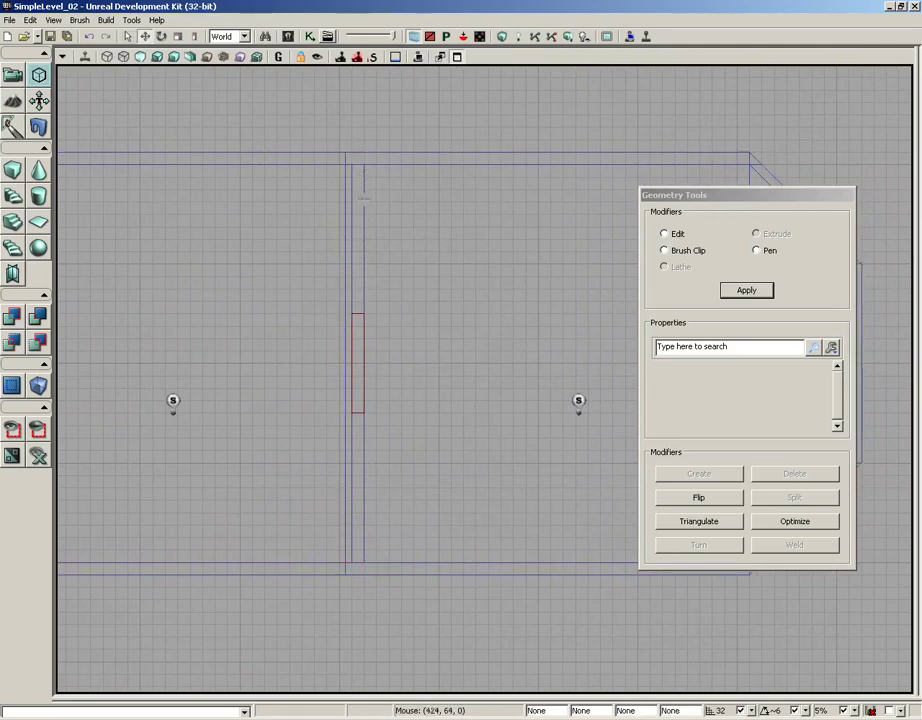
mouse_move(363, 170)
middle_mouse_down()
mouse_move(360, 458)
mouse_move(353, 449)
middle_mouse_up()
left_click(344, 181)
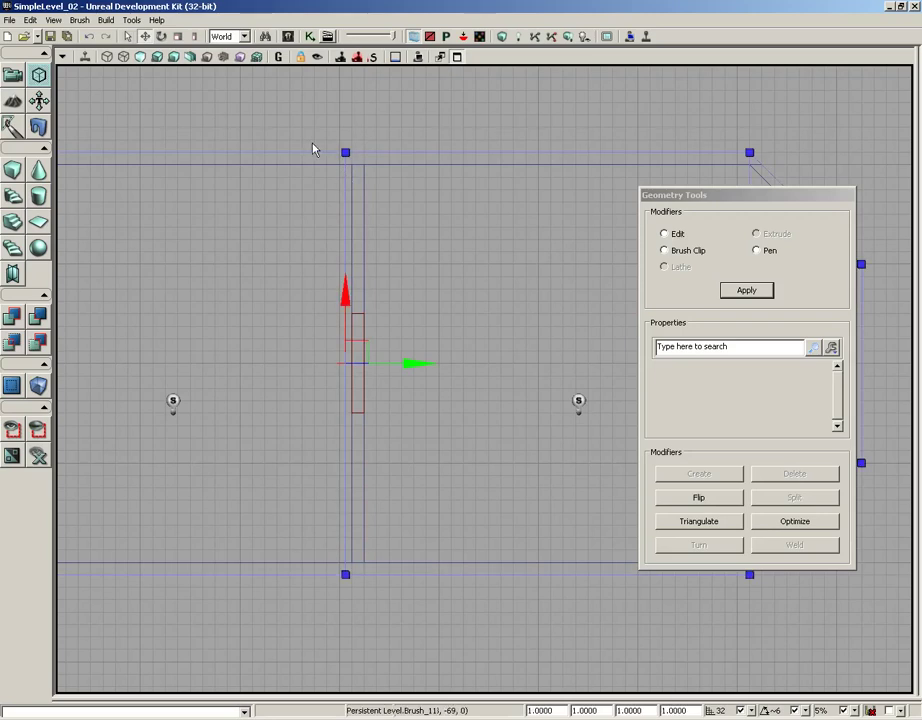
mouse_move(307, 120)
left_mouse_down("ctrl+alt")
mouse_move(308, 546)
mouse_move(389, 630)
left_mouse_up("ctrl+alt")
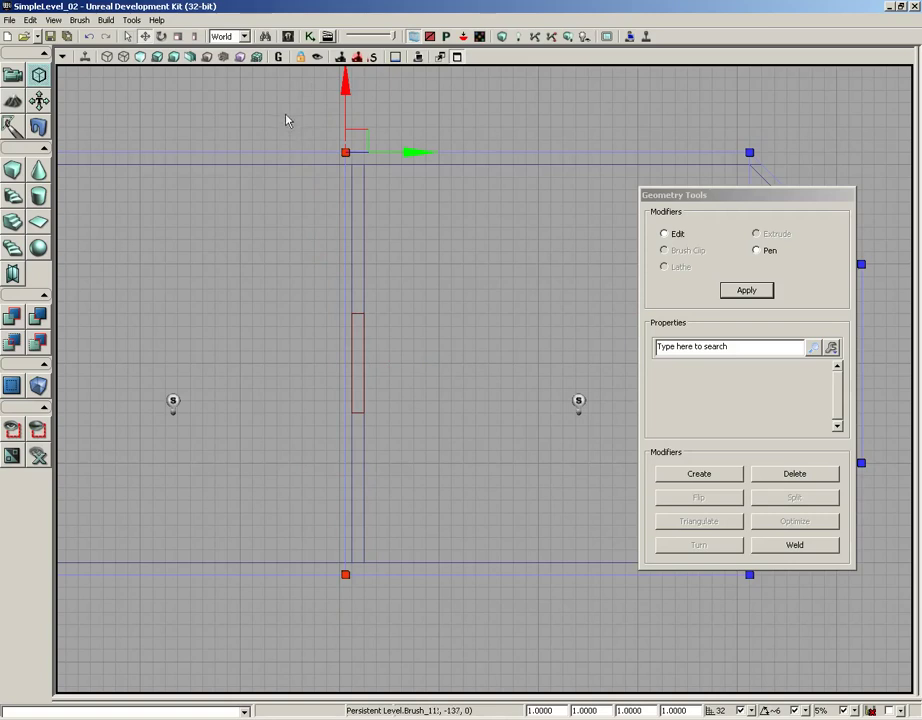
left_click_drag(283, 107, 379, 230)
scroll(307, 179, "up", 3)
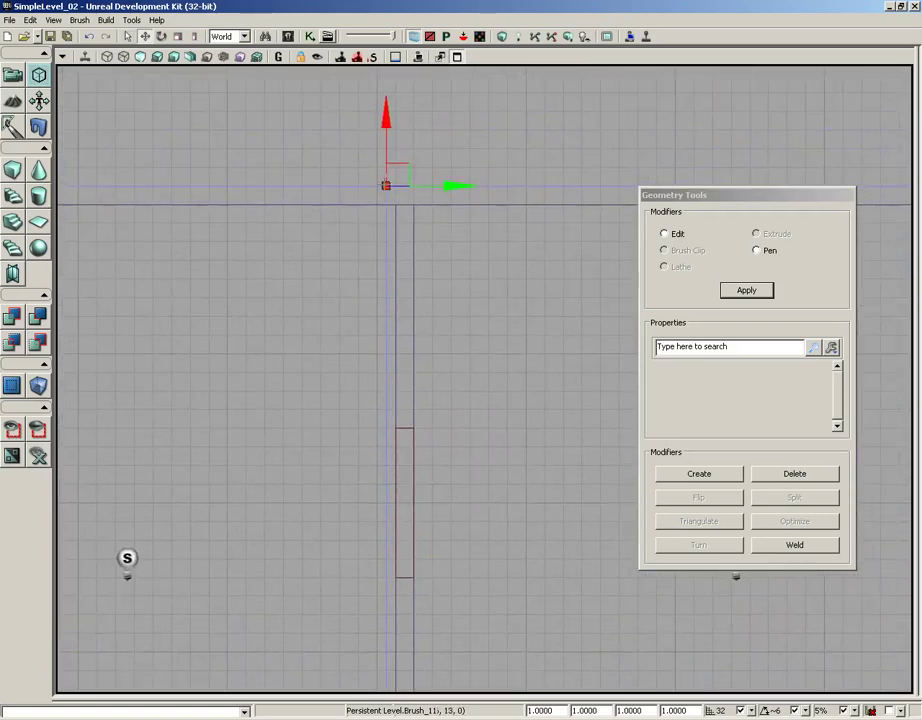
left_click_drag(362, 204, 371, 204, "ctrl")
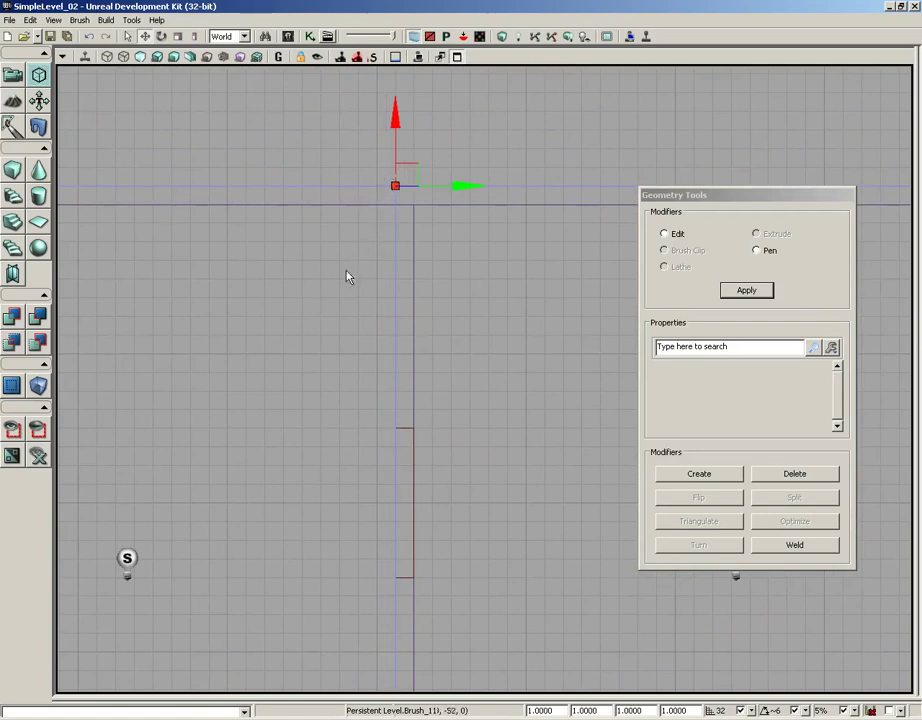
scroll(337, 196, "down", 3)
left_click_drag(348, 277, 326, 208)
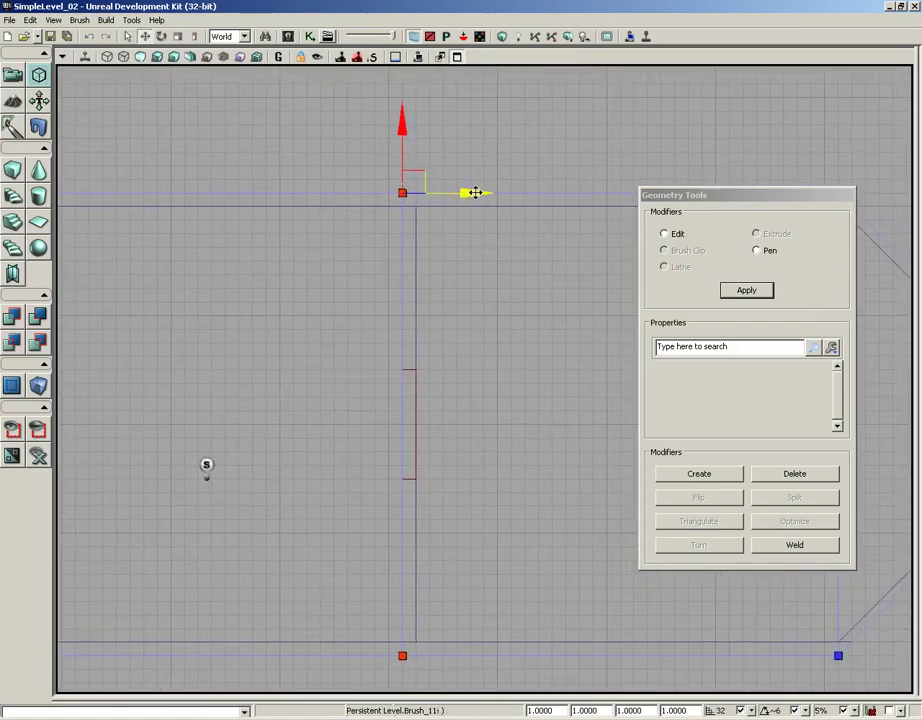
Move the ceiling's split-line vertices across to the dividing wall's edge on the angled room's side, and restore the four-viewport layout.
left_click_drag(475, 192, 488, 192)
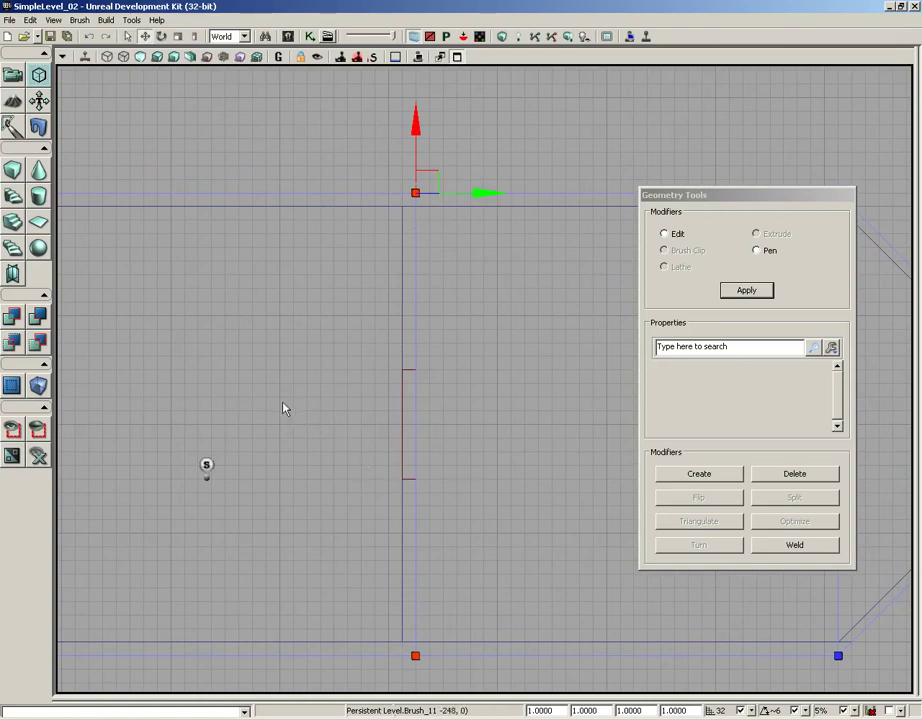
left_click_drag(283, 408, 435, 403)
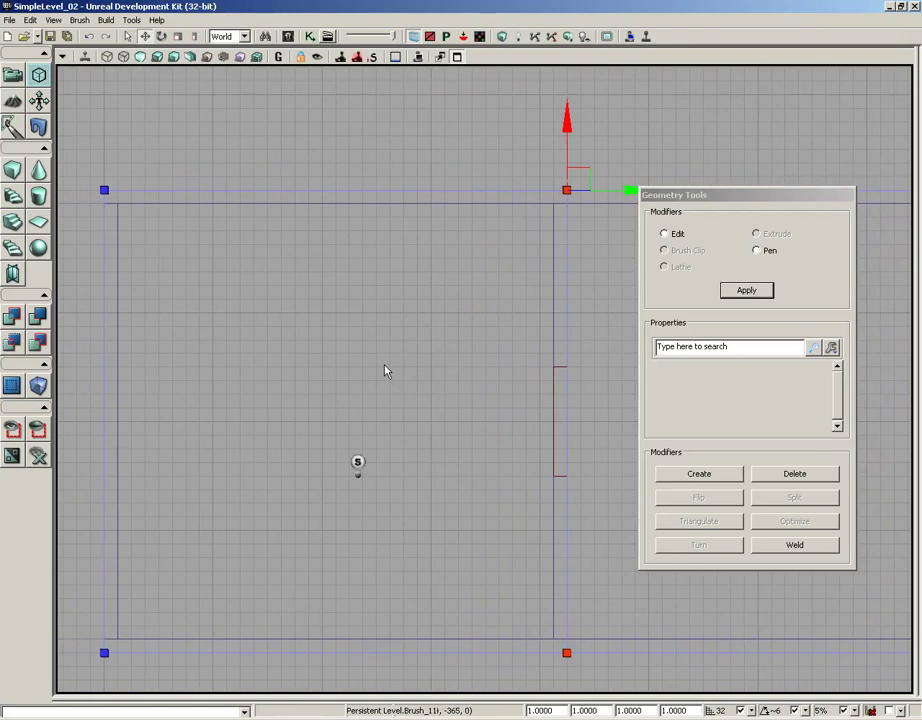
left_click(457, 60)
Extrude the ceiling's top polygon over the rectangular room upward with a length of 256 and 1 segment.
mouse_move(382, 452)
left_mouse_down()
mouse_move(352, 494)
mouse_move(355, 462)
mouse_move(370, 517)
mouse_move(380, 515)
left_mouse_up()
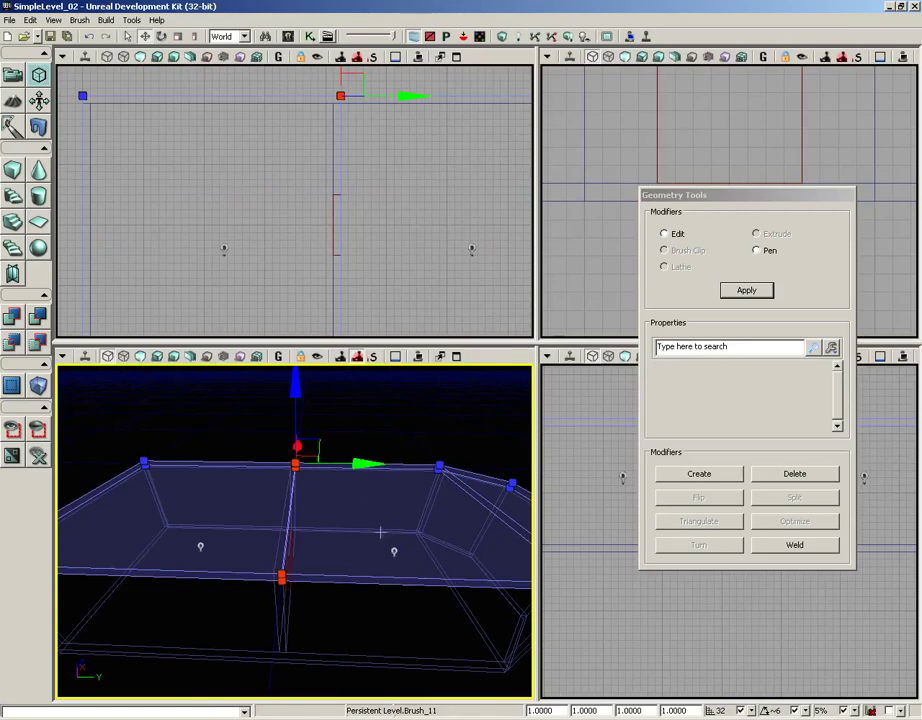
mouse_move(279, 449)
left_mouse_down()
mouse_move(181, 374)
mouse_move(286, 514)
left_mouse_up()
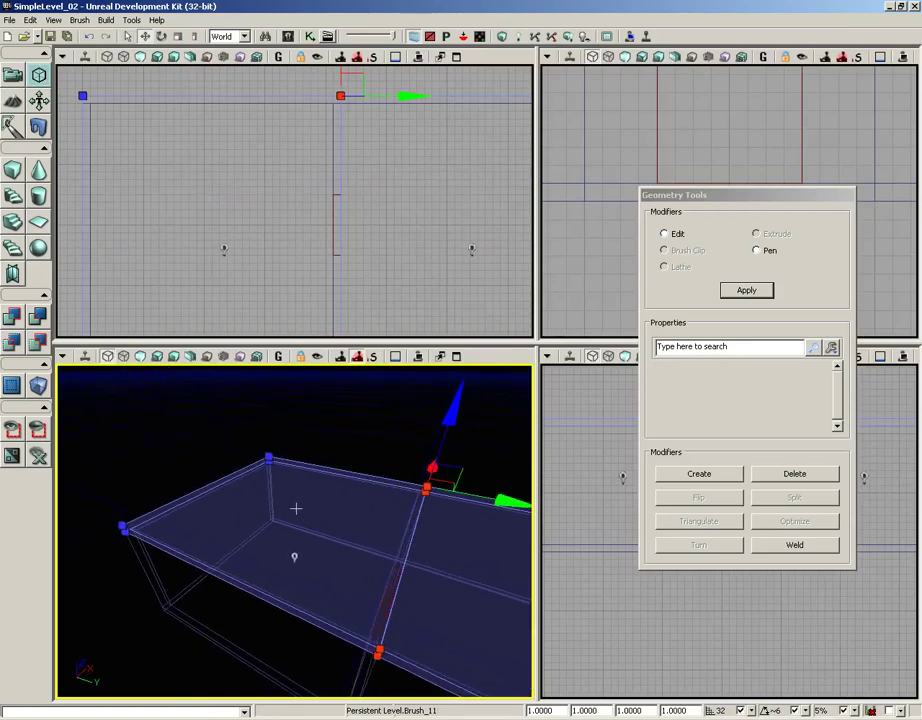
left_click(296, 509)
left_click_drag(408, 510, 387, 455)
right_click_drag(387, 455, 387, 447)
left_click_drag(387, 447, 412, 549)
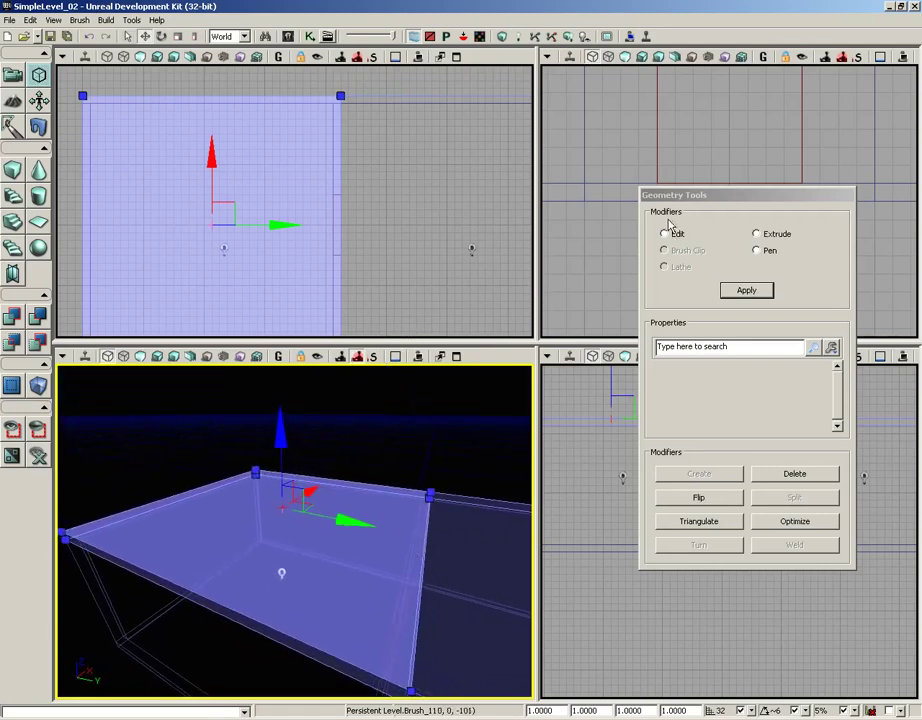
left_click(756, 234)
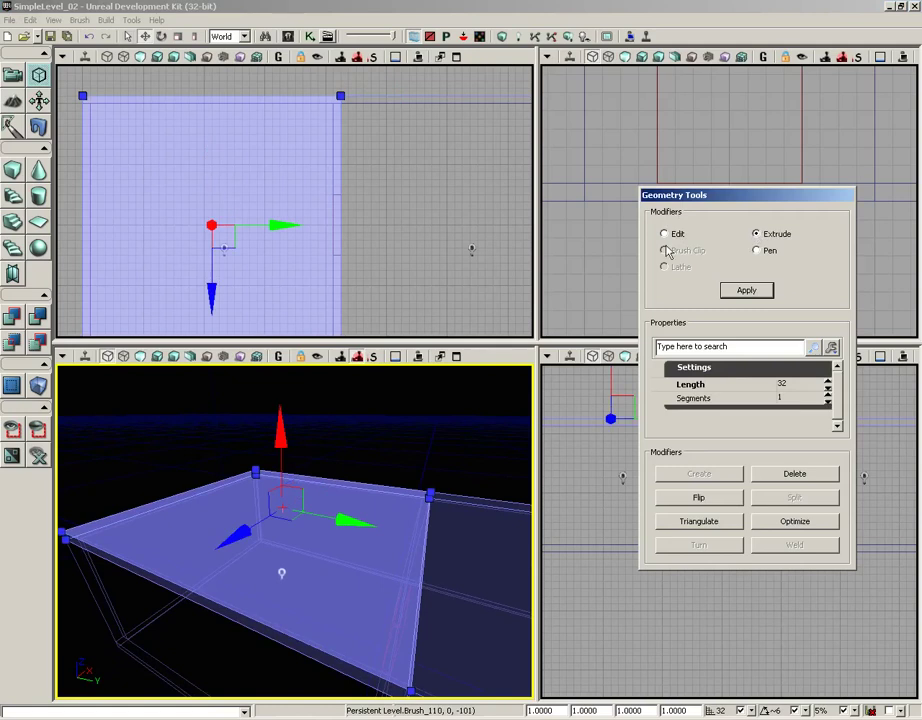
left_click(797, 384)
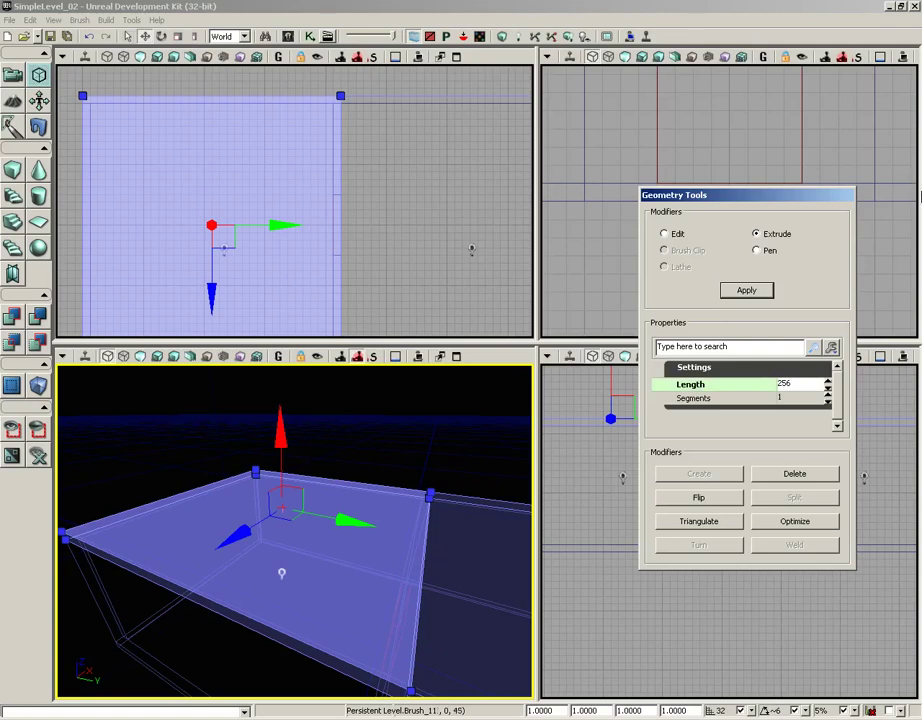
left_click(746, 290)
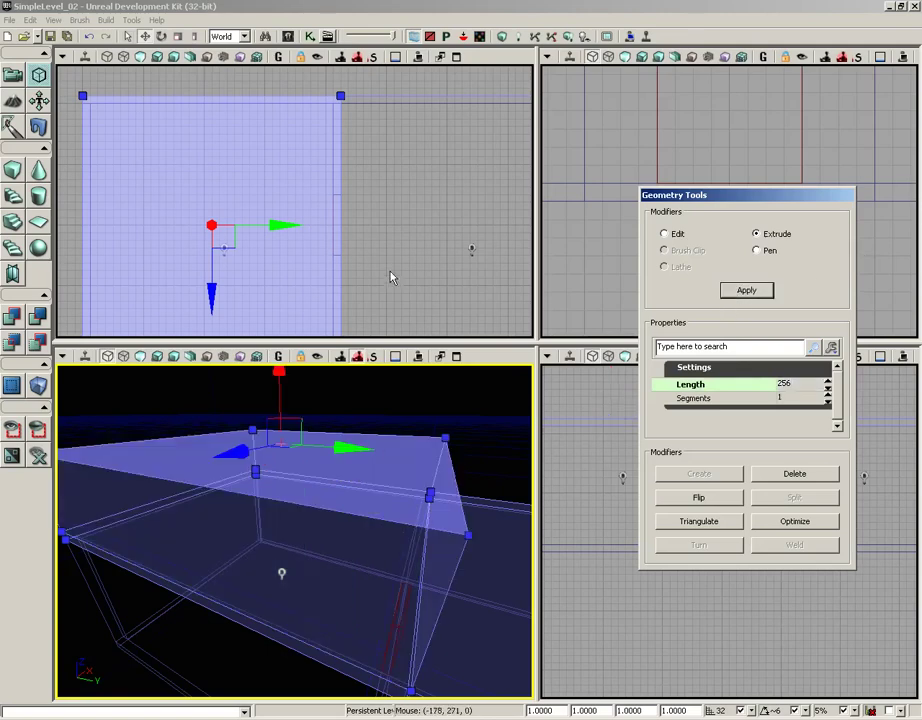
Maximize the side view along the level's length, framed on the extruded ceiling section, with the Geometry Tools window clear of it.
mouse_move(345, 520)
left_mouse_down()
mouse_move(337, 698)
mouse_move(313, 696)
mouse_move(512, 698)
left_mouse_up()
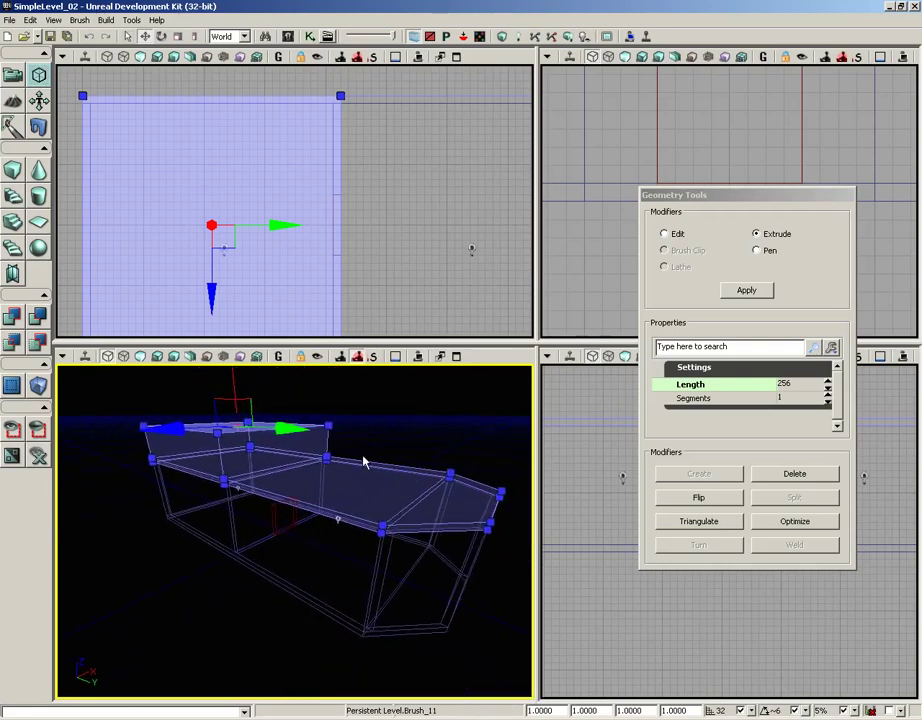
right_click_drag(364, 463, 364, 452)
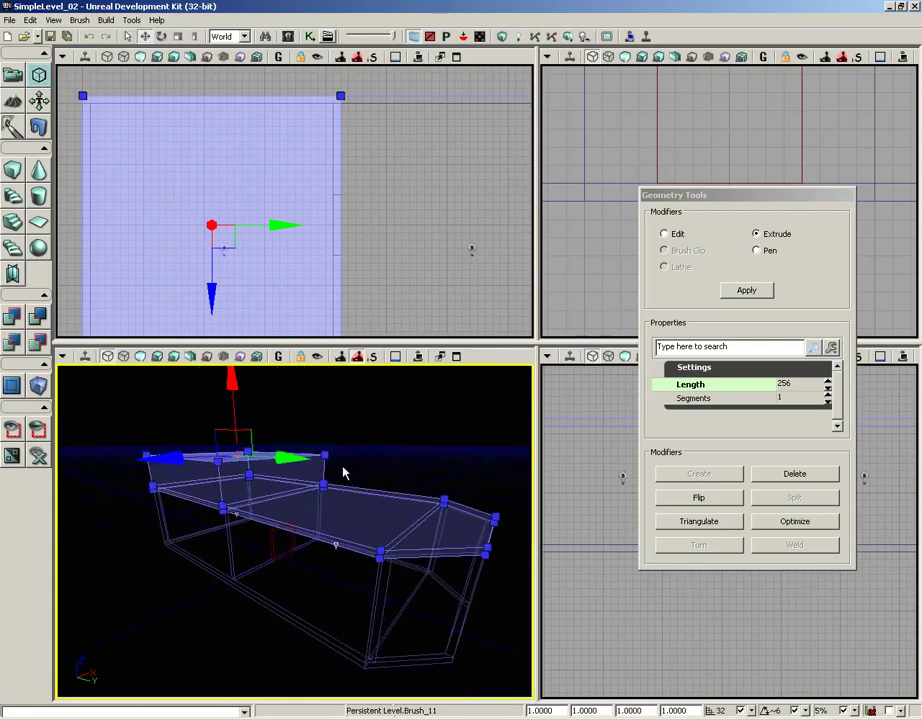
left_click_drag(387, 456, 390, 355)
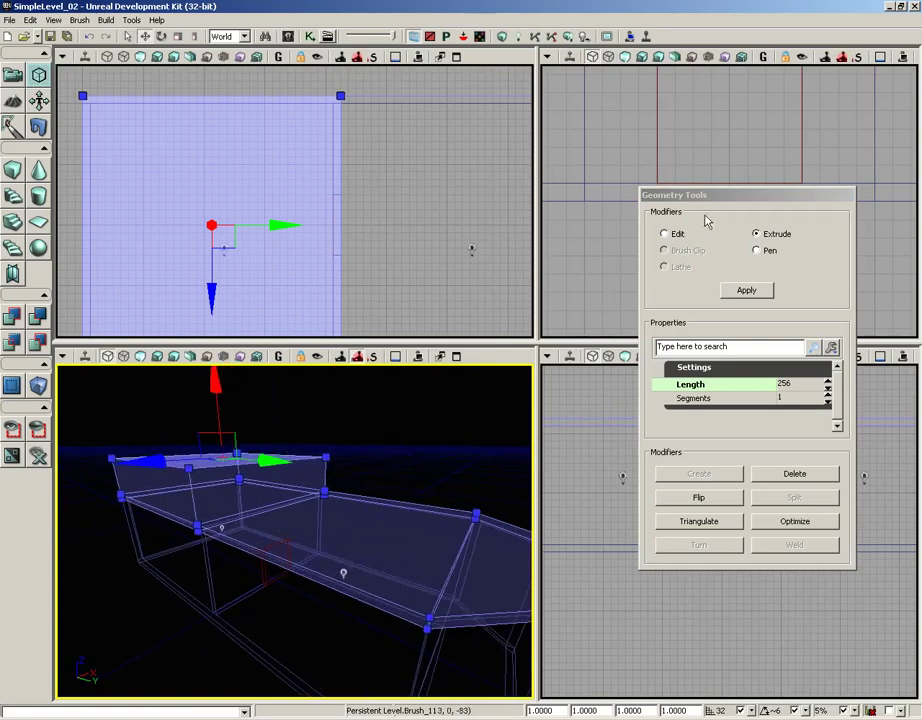
mouse_move(673, 196)
left_mouse_down()
mouse_move(693, 210)
mouse_move(294, 185)
mouse_move(316, 180)
left_mouse_up()
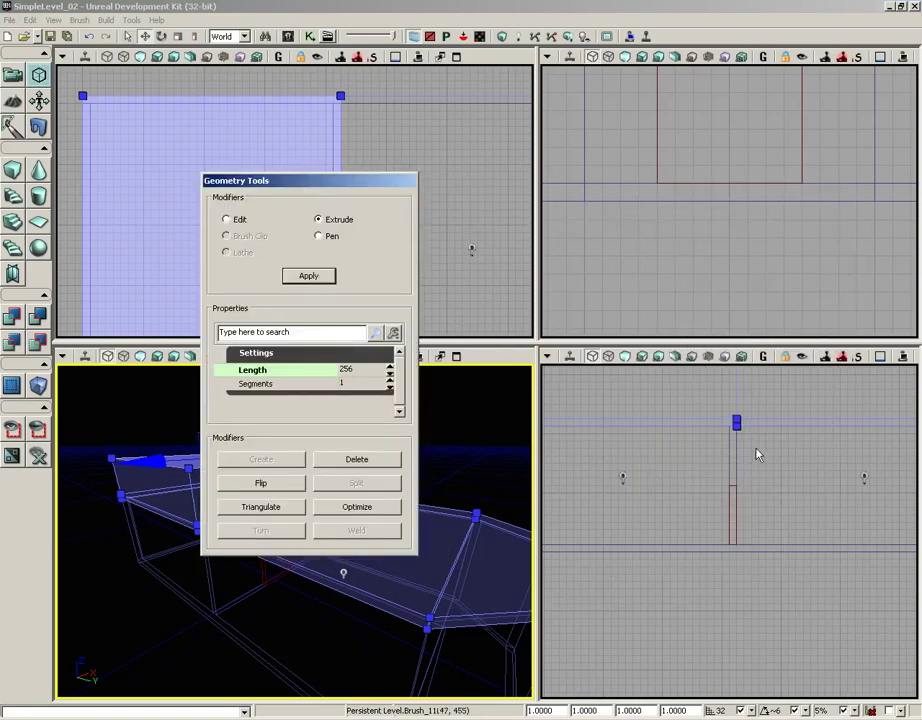
left_click(757, 455)
left_click_drag(776, 477, 783, 480)
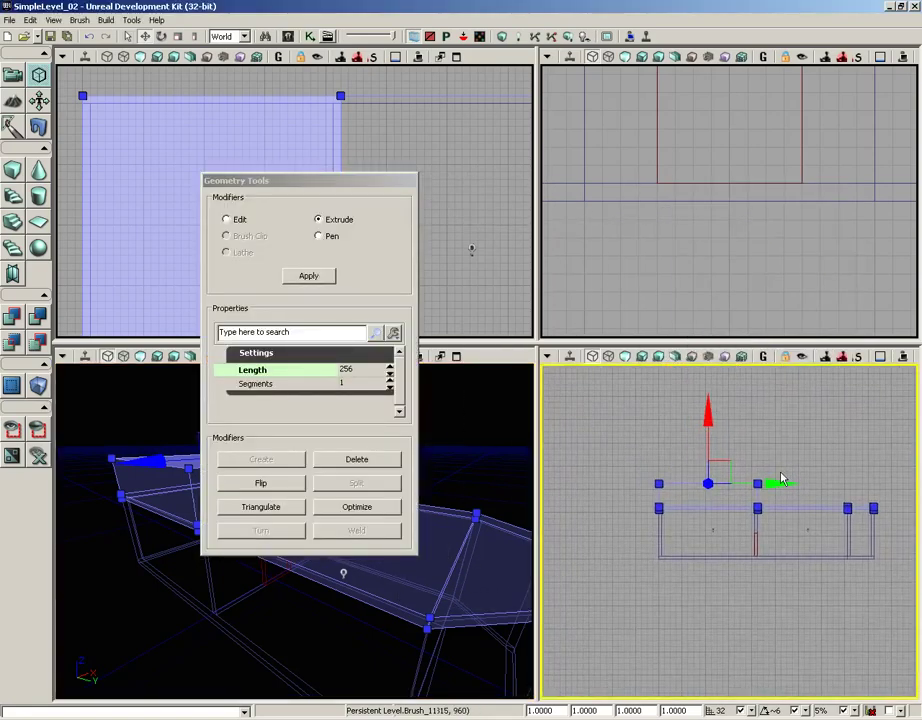
scroll(766, 460, "up", 2)
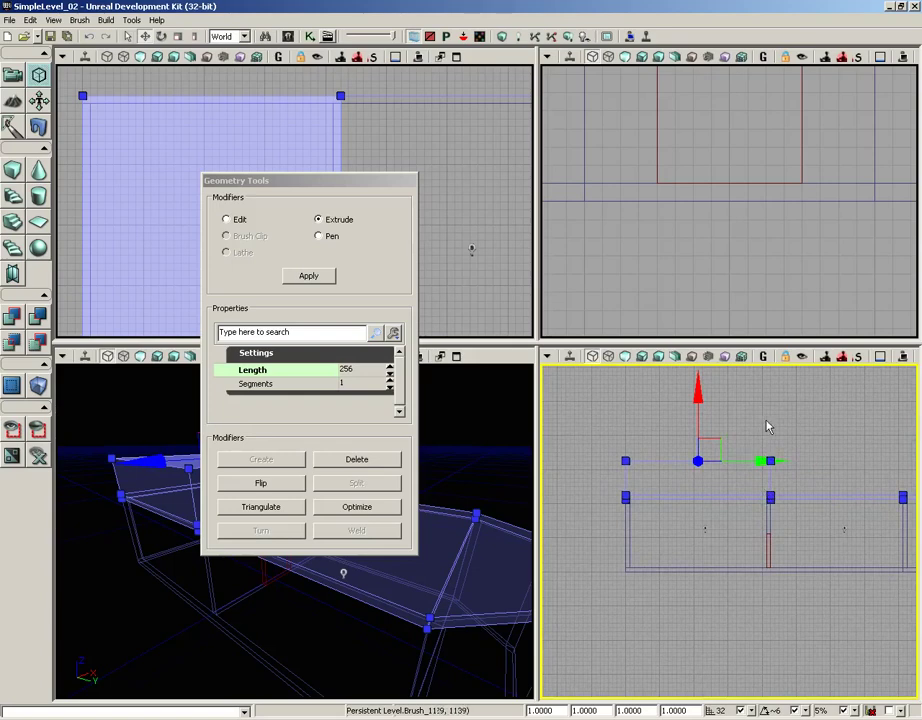
left_click_drag(531, 488, 443, 490)
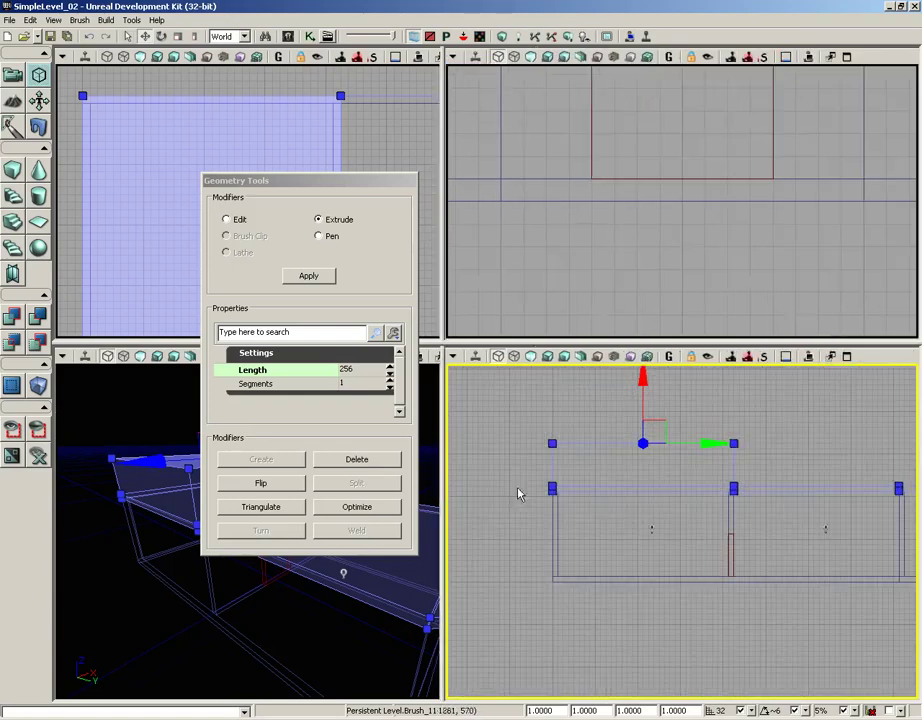
left_click(847, 357)
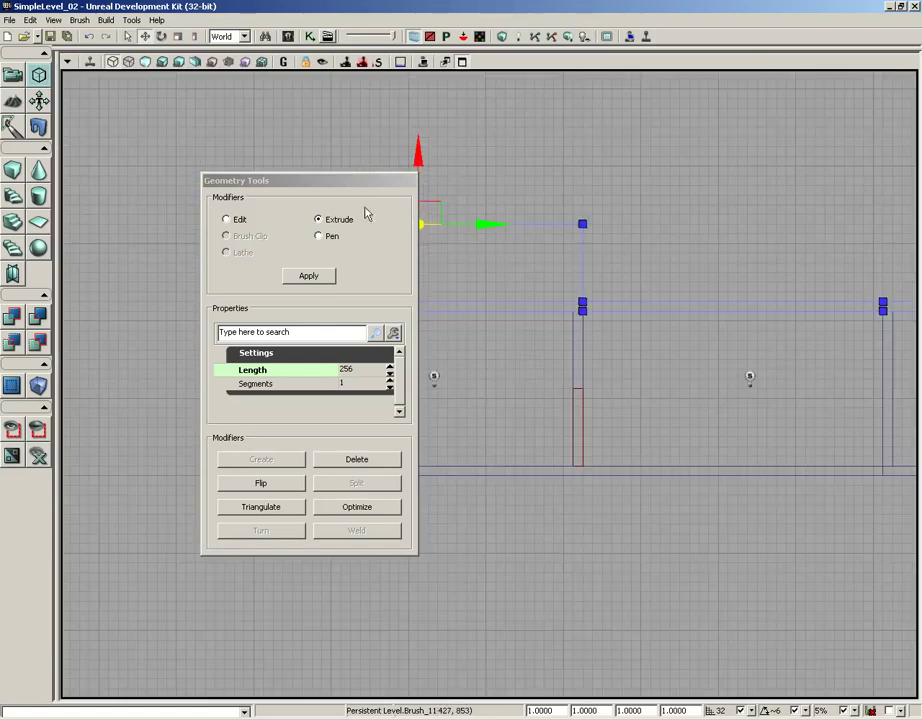
left_click_drag(752, 283, 790, 196)
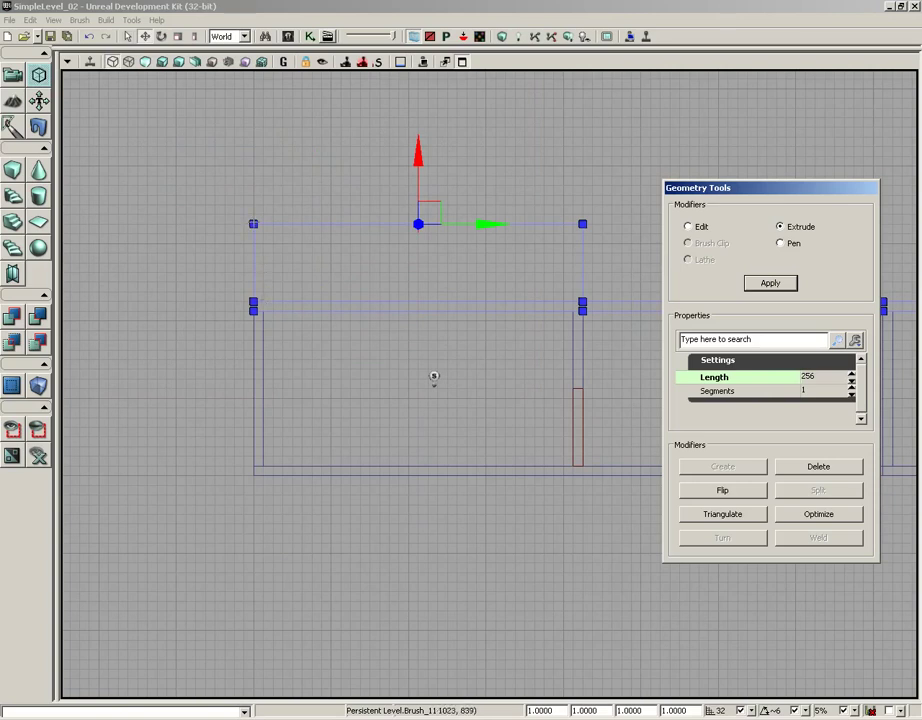
Move the extruded section's upper vertices on the outer wall side inward by 256 units to slope that side.
left_click(253, 223)
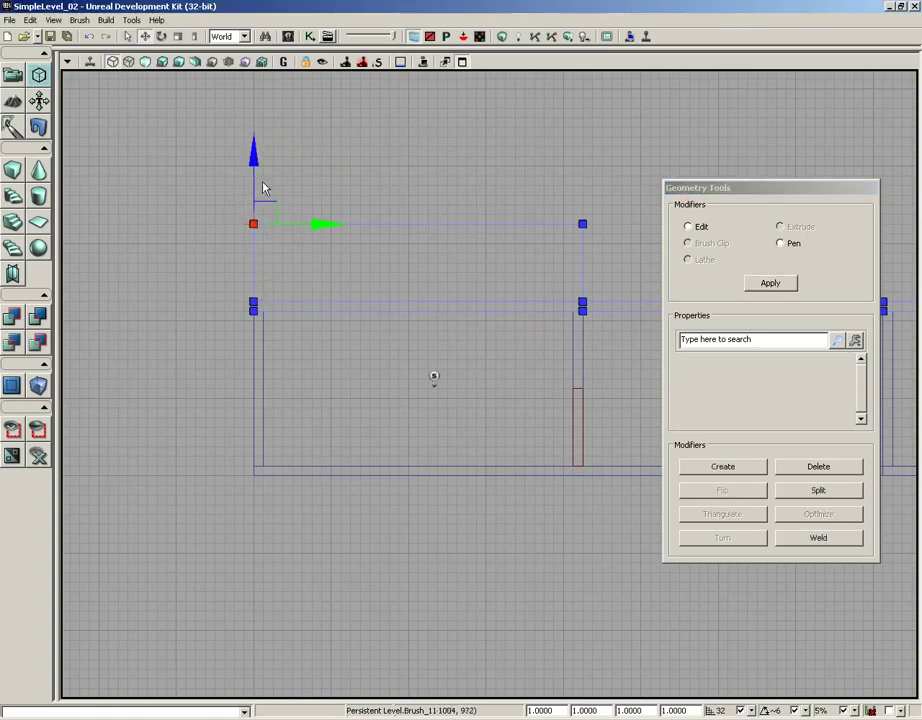
left_click(294, 185)
left_click(282, 223)
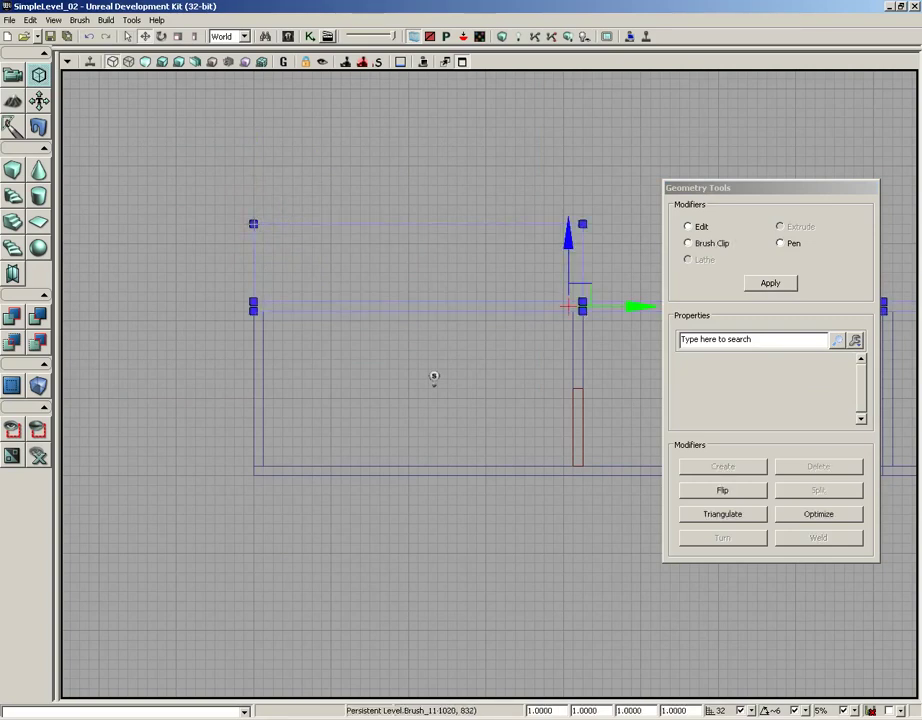
left_click(253, 223)
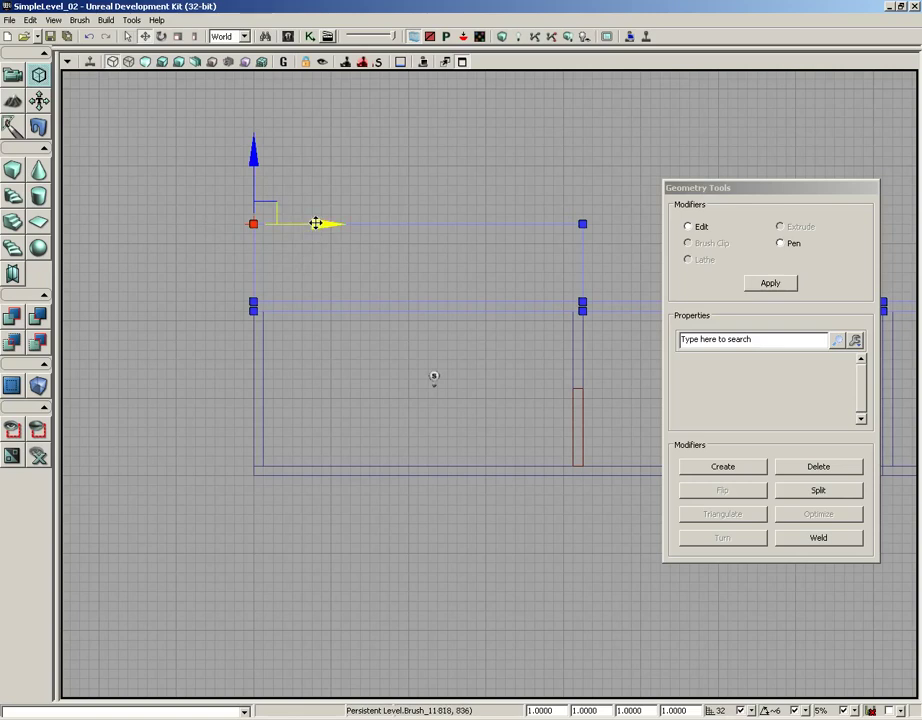
left_click_drag(315, 223, 384, 232)
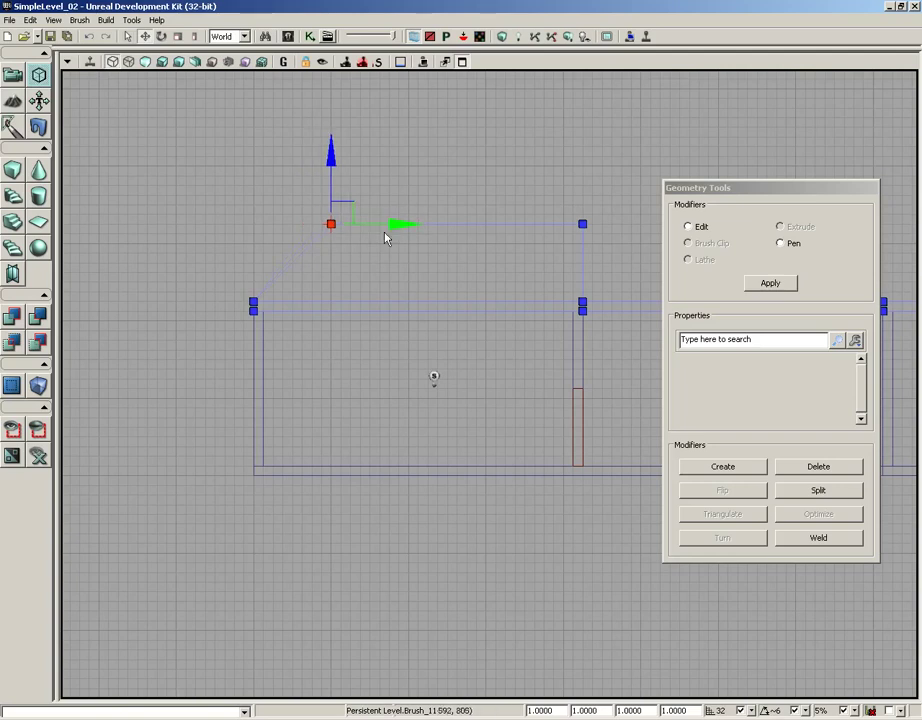
Move the extruded section's upper vertices above the dividing wall inward by 256 units.
scroll(320, 285, "up", 1)
scroll(320, 290, "up", 1)
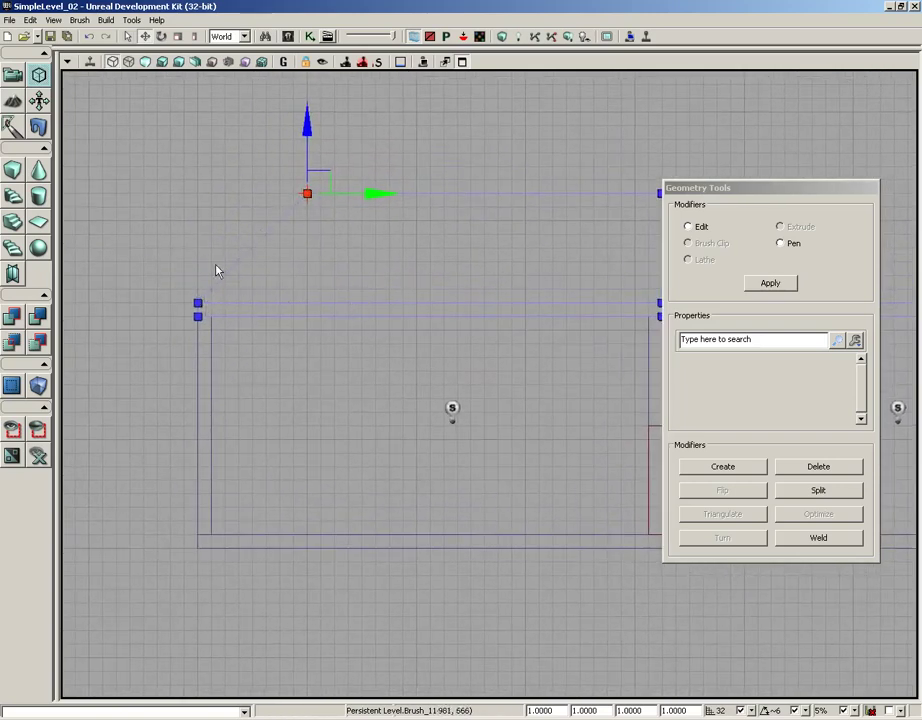
left_click_drag(410, 253, 182, 274)
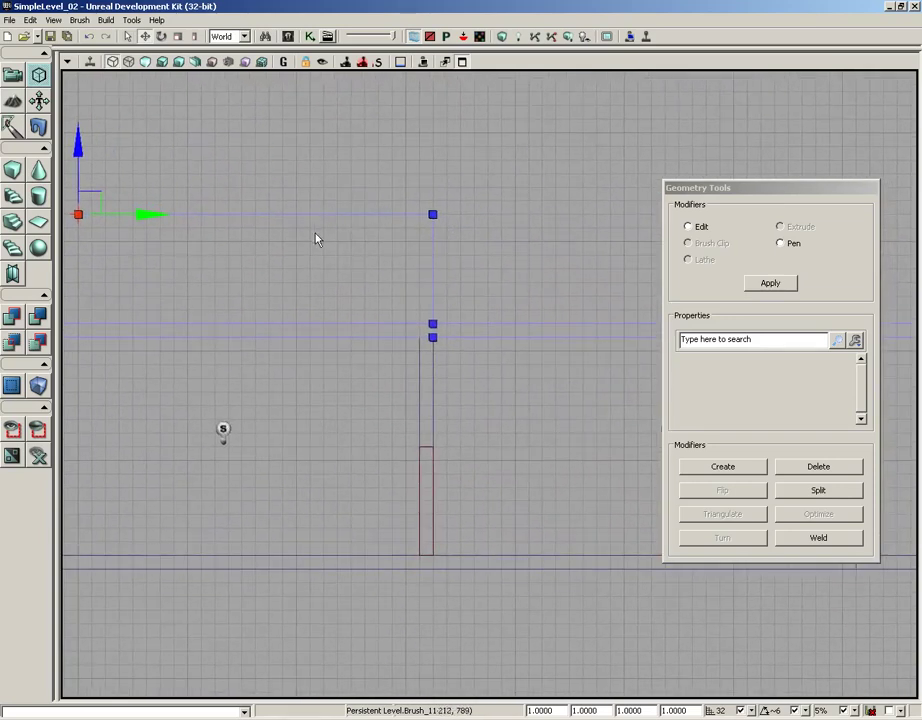
left_click_drag(316, 238, 419, 242)
left_click(495, 219)
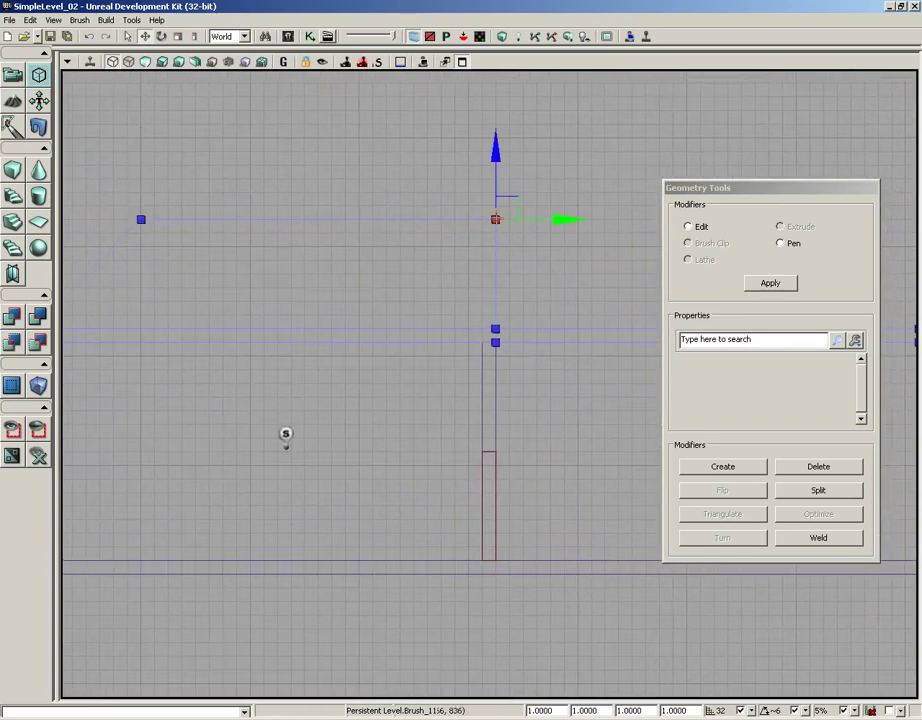
left_click_drag(576, 221, 433, 239)
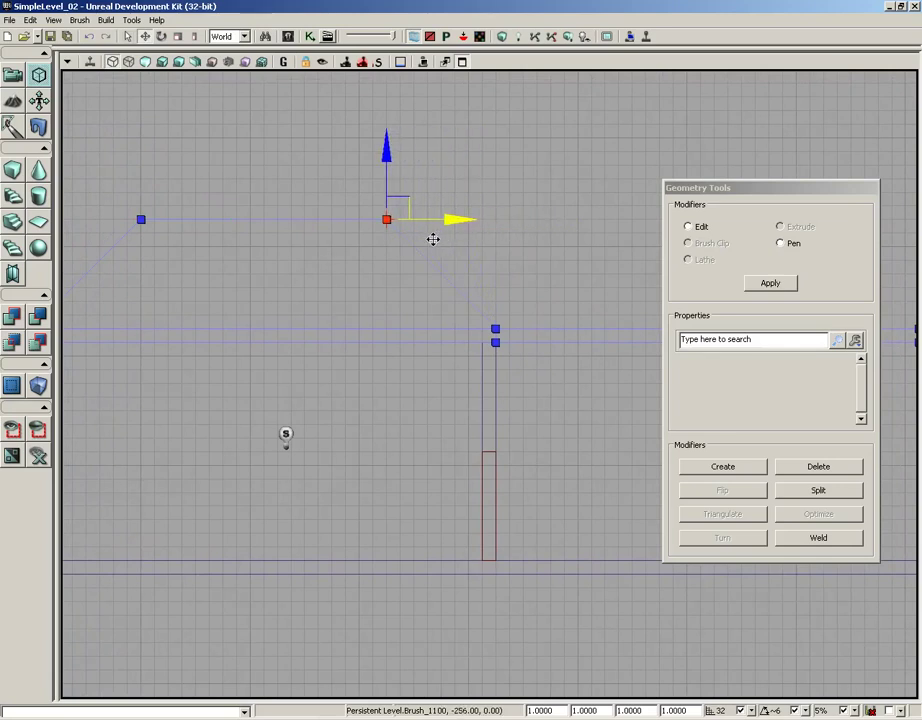
Restore the four-viewport layout and maximize the view across the level's width, framed on the raised ceiling section.
right_click_drag(308, 294, 436, 285)
scroll(437, 264, "down", 1)
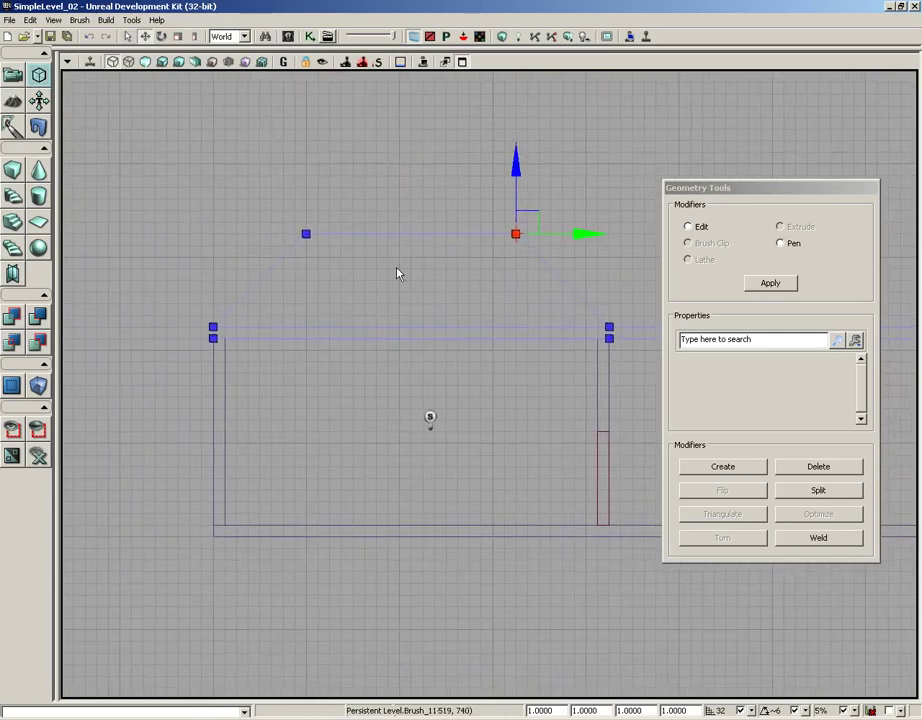
left_click(462, 63)
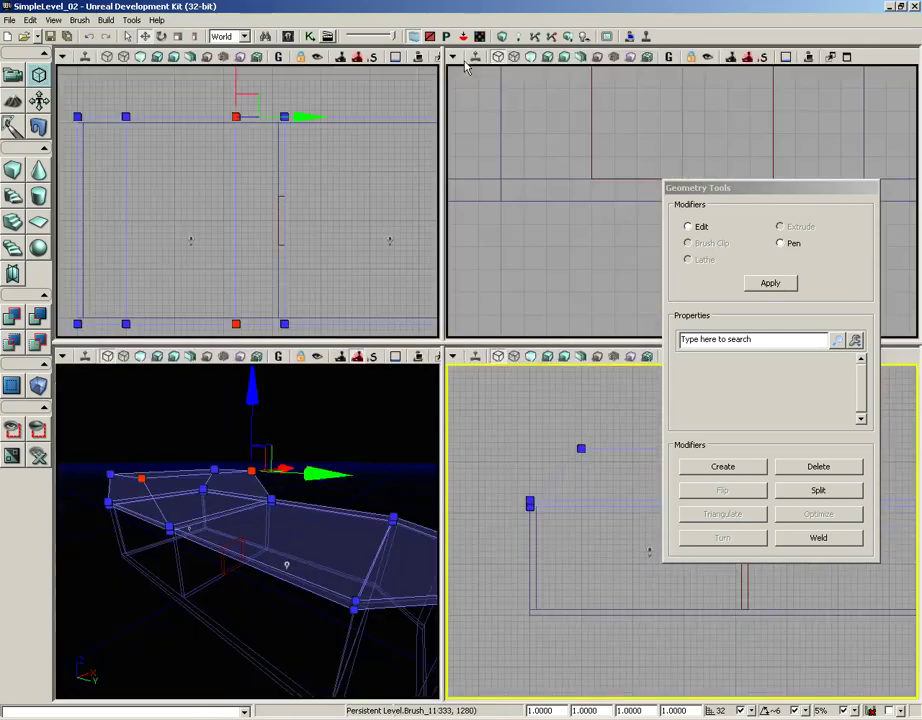
scroll(685, 80, "down", 11)
right_click_drag(703, 110, 680, 203)
left_click(845, 57)
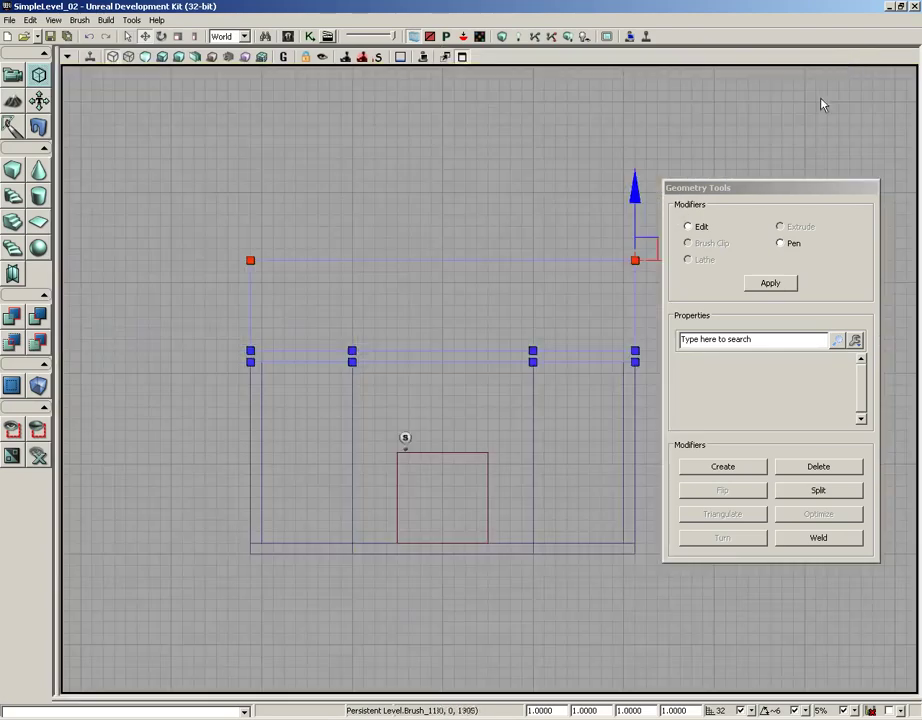
left_click_drag(495, 217, 438, 249)
scroll(438, 260, "up", 2)
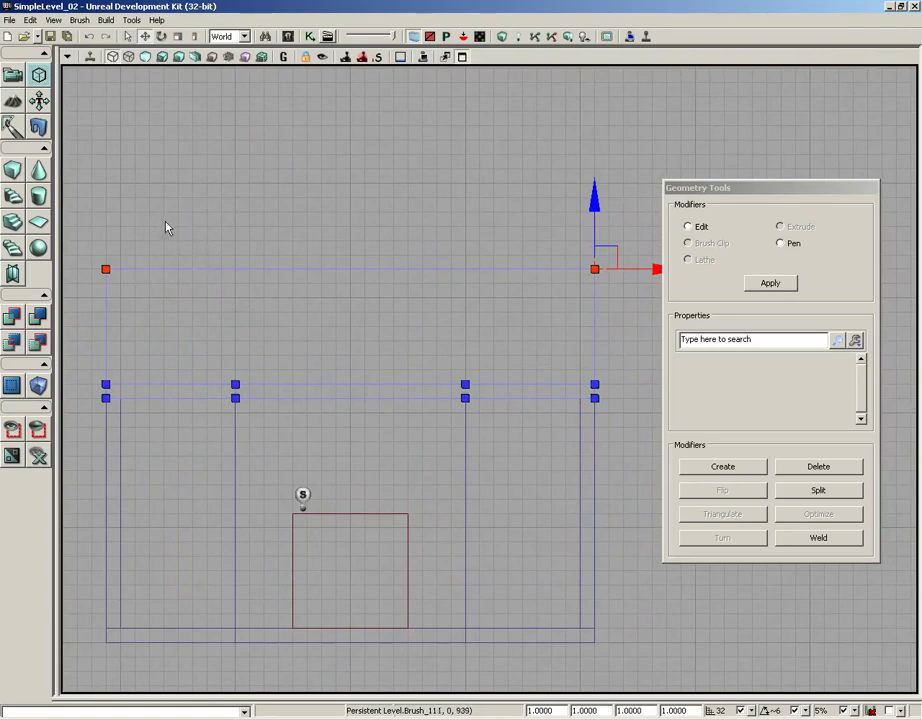
Move the raised section's upper vertices at both ends of its width inward by 256 units to slope the two remaining sides.
left_click(113, 265)
left_click(107, 269)
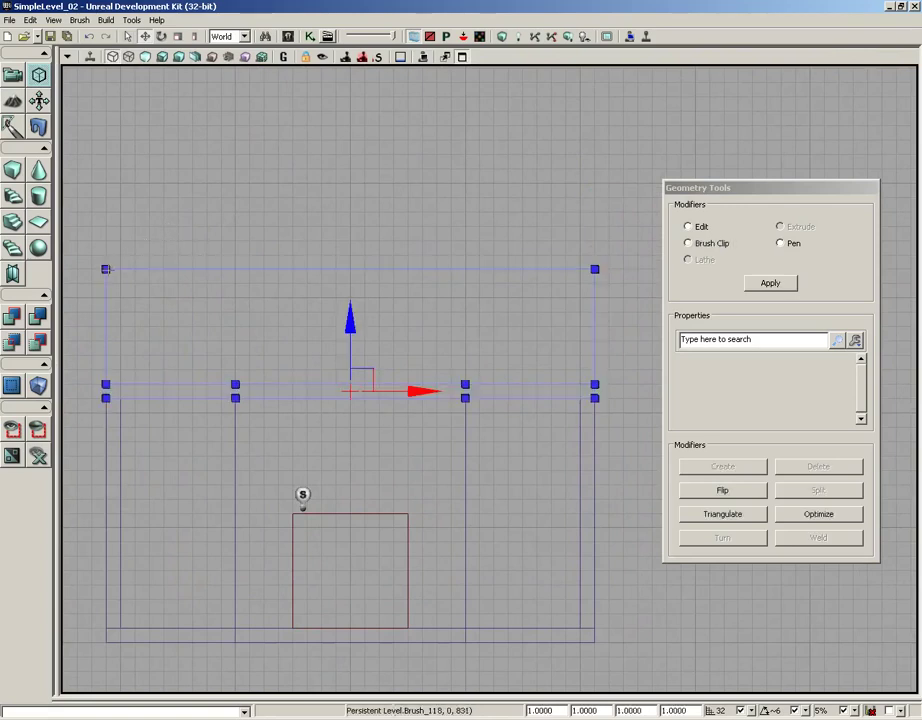
left_click(105, 269)
left_click_drag(177, 270, 272, 291)
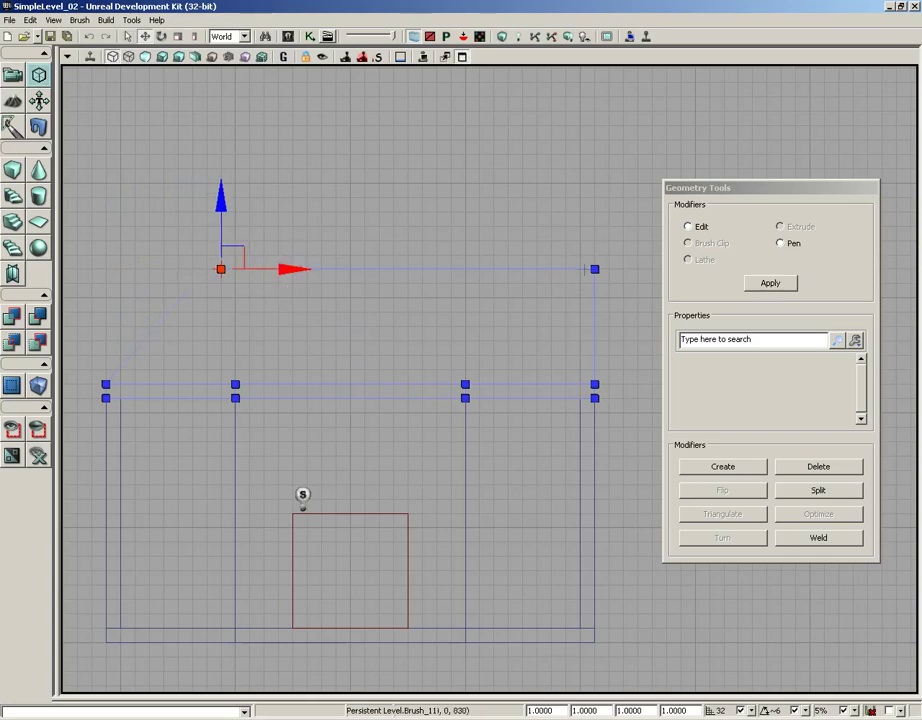
left_click(595, 269)
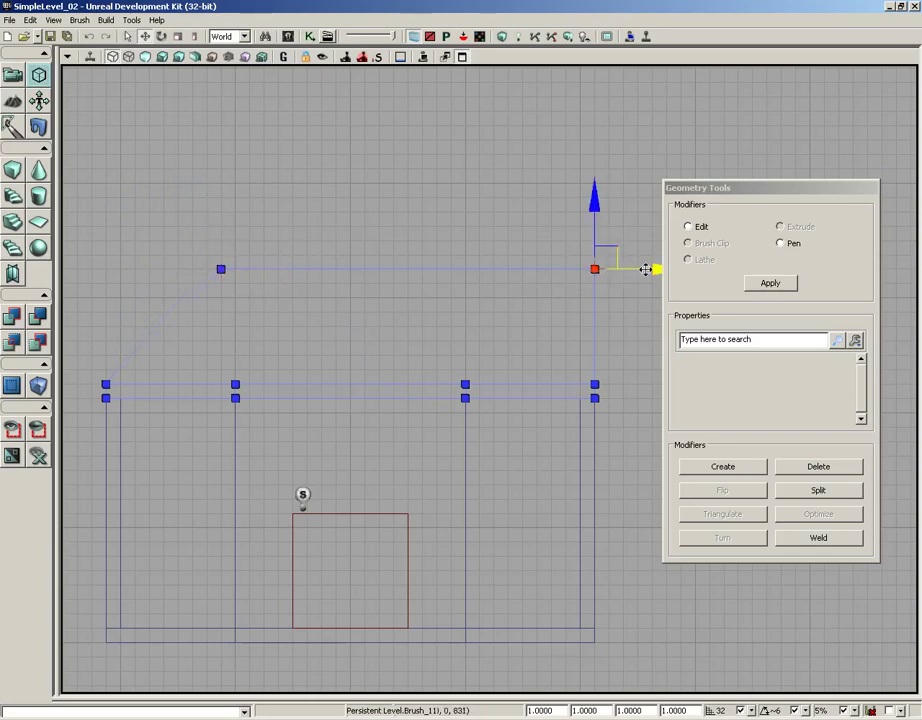
left_click_drag(650, 268, 517, 291)
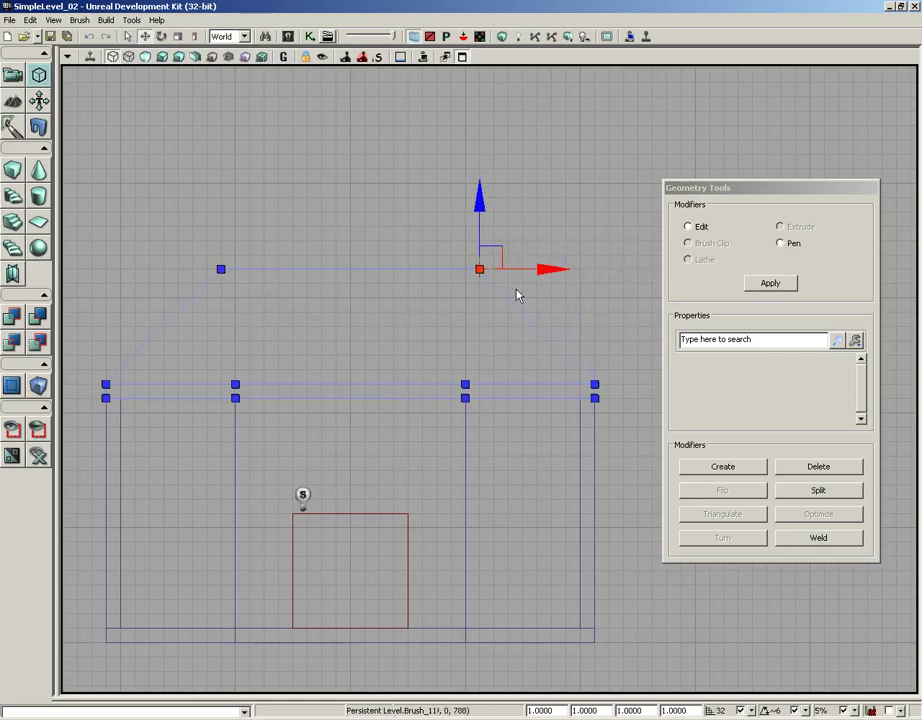
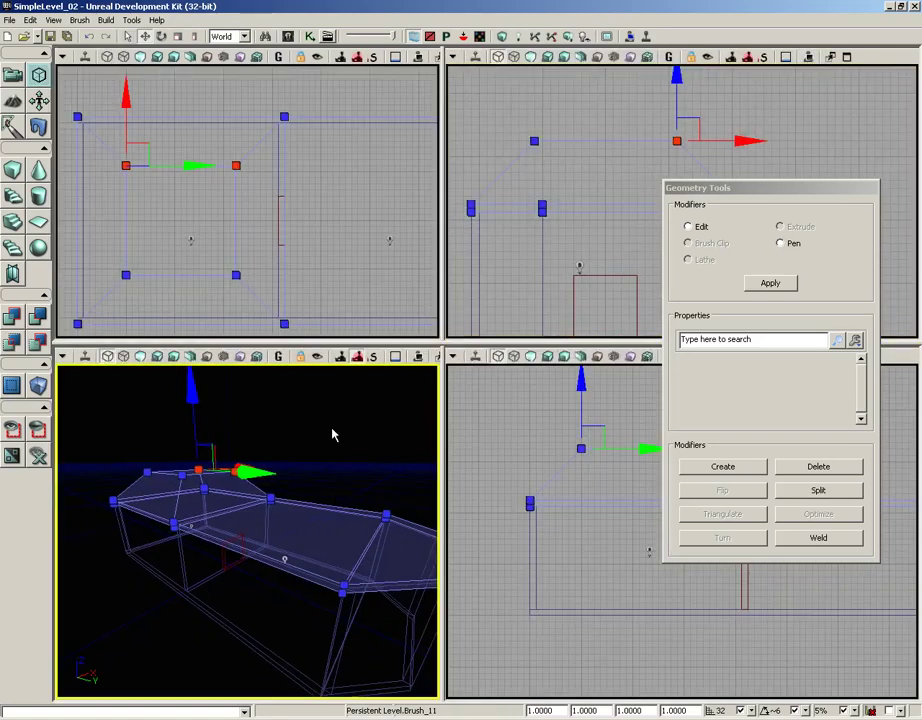
Examine the sloped ceiling from inside the rectangular room in the perspective view.
left_click(245, 480)
mouse_move(245, 480)
left_mouse_down()
mouse_move(319, 438)
mouse_move(253, 370)
mouse_move(373, 370)
mouse_move(319, 370)
mouse_move(333, 370)
mouse_move(350, 489)
mouse_move(306, 484)
mouse_move(306, 705)
mouse_move(298, 389)
left_mouse_up()
right_click_drag(298, 505, 297, 415)
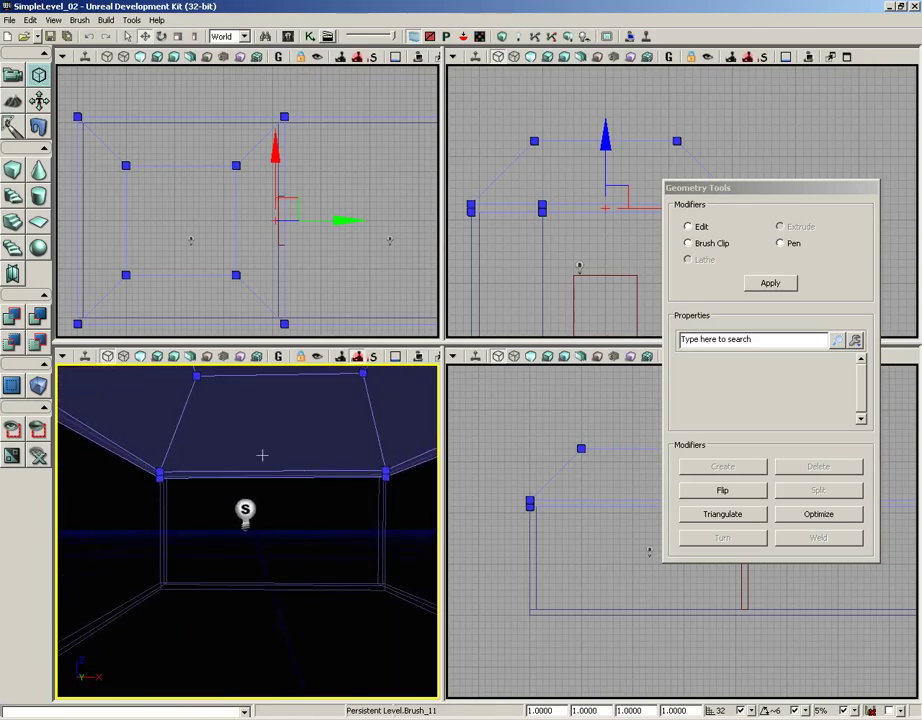
Show the perspective view lit and rebuild the level geometry, dismissing the map check results.
left_click(158, 357)
key("Up")
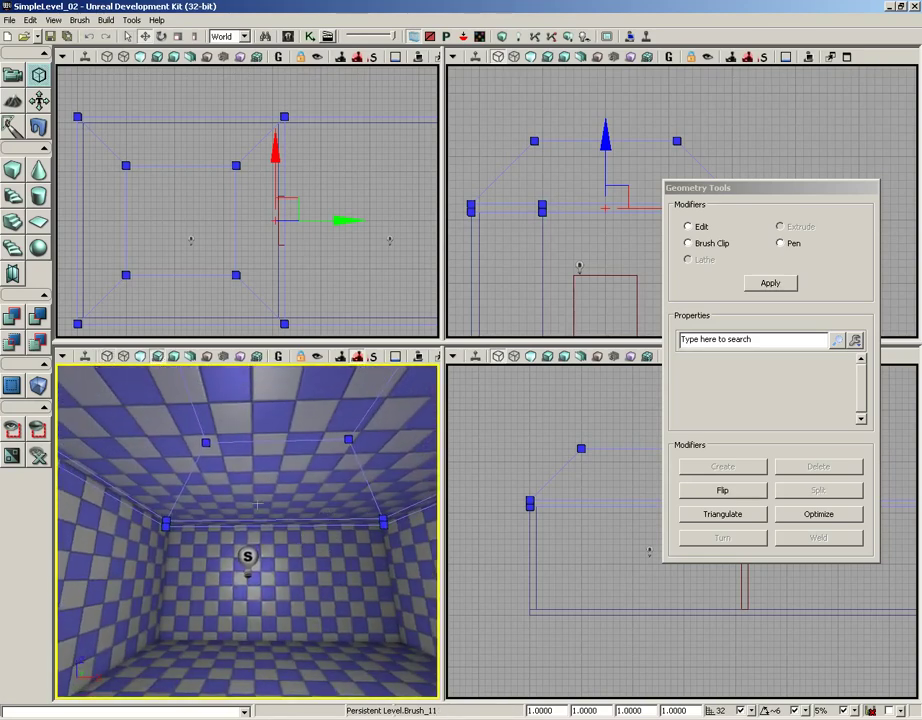
left_click(502, 37)
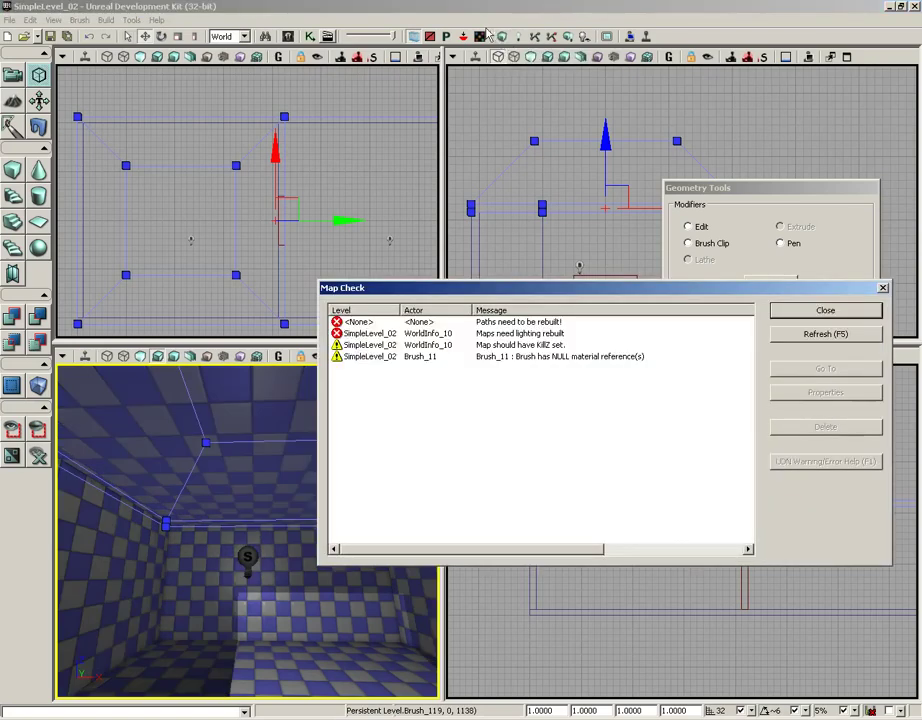
left_click(778, 312)
Examine the rebuilt sloped ceiling from inside the rectangular room in the lit perspective view.
right_click_drag(330, 558, 331, 498)
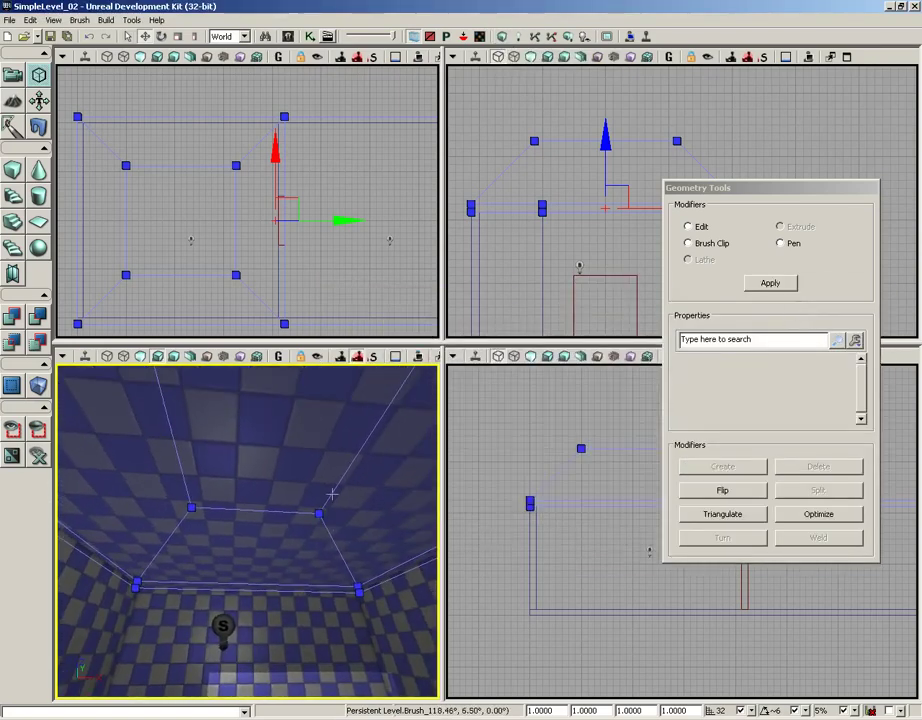
middle_click_drag(241, 504, 241, 372)
mouse_move(241, 372)
left_mouse_down()
mouse_move(246, 431)
mouse_move(91, 463)
mouse_move(72, 488)
mouse_move(84, 562)
left_mouse_up()
mouse_move(211, 522)
right_mouse_down()
mouse_move(233, 557)
mouse_move(229, 515)
right_mouse_up()
middle_click_drag(232, 546, 232, 566)
left_click_drag(232, 566, 220, 410)
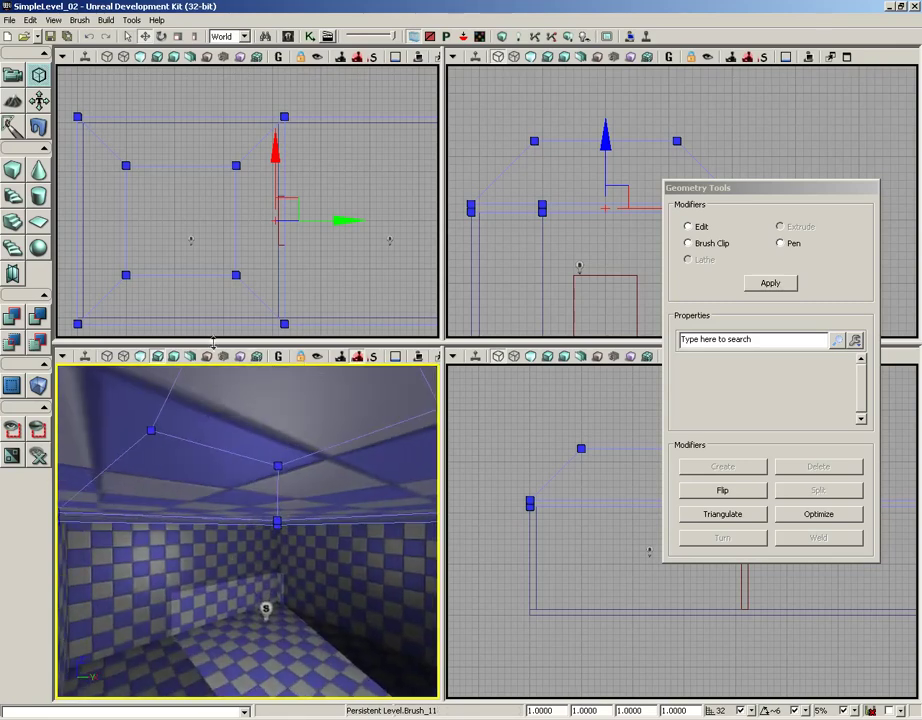
Return the perspective view to wireframe and maximize it, facing the underside of the raised ceiling section.
left_click(108, 356)
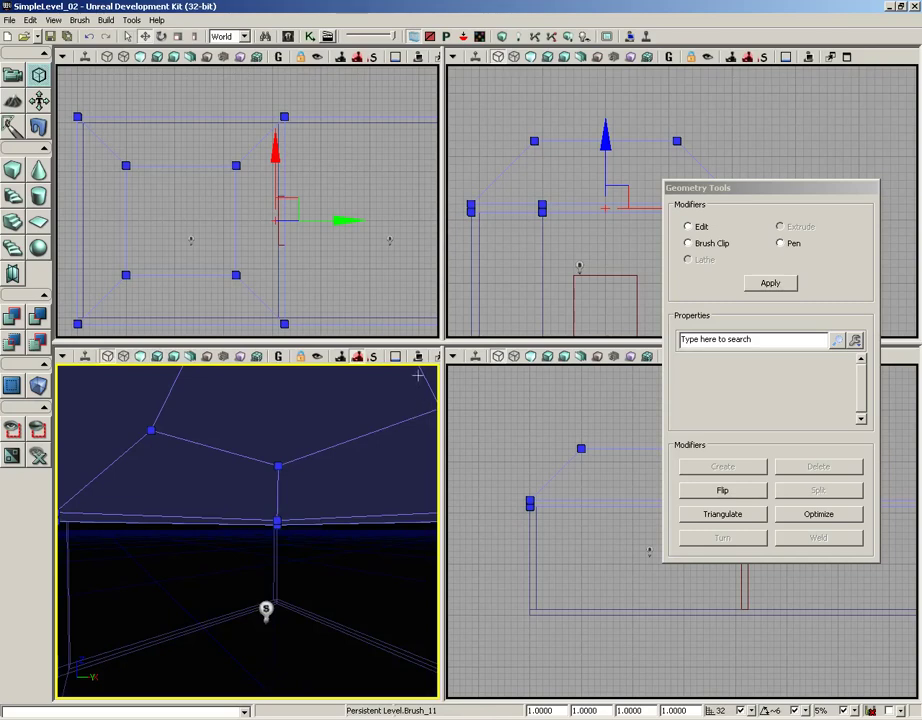
left_click_drag(440, 392, 512, 391)
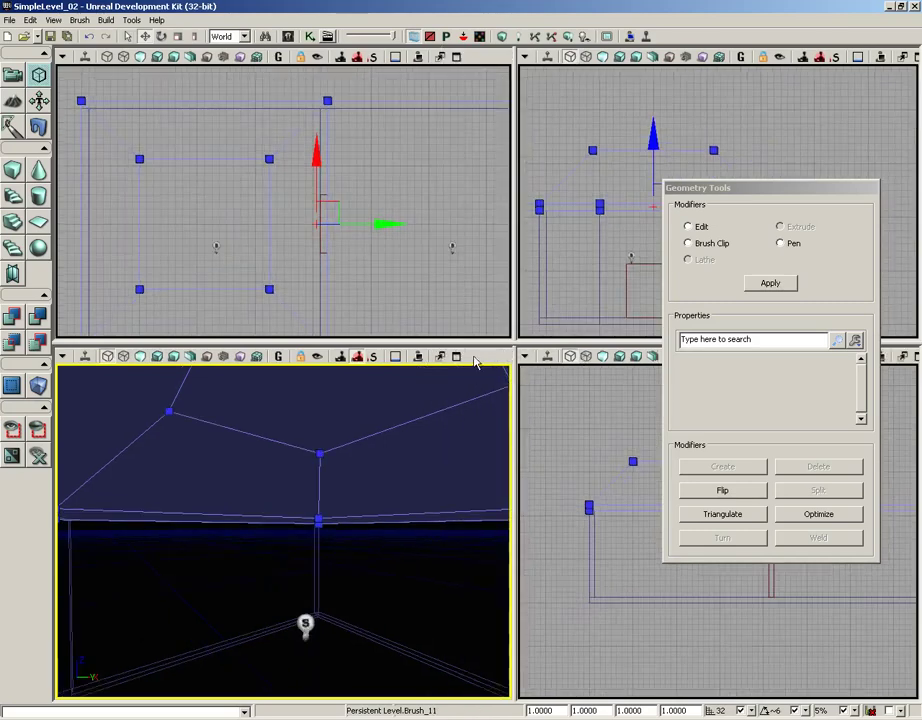
left_click(459, 357)
right_click_drag(459, 438, 465, 480)
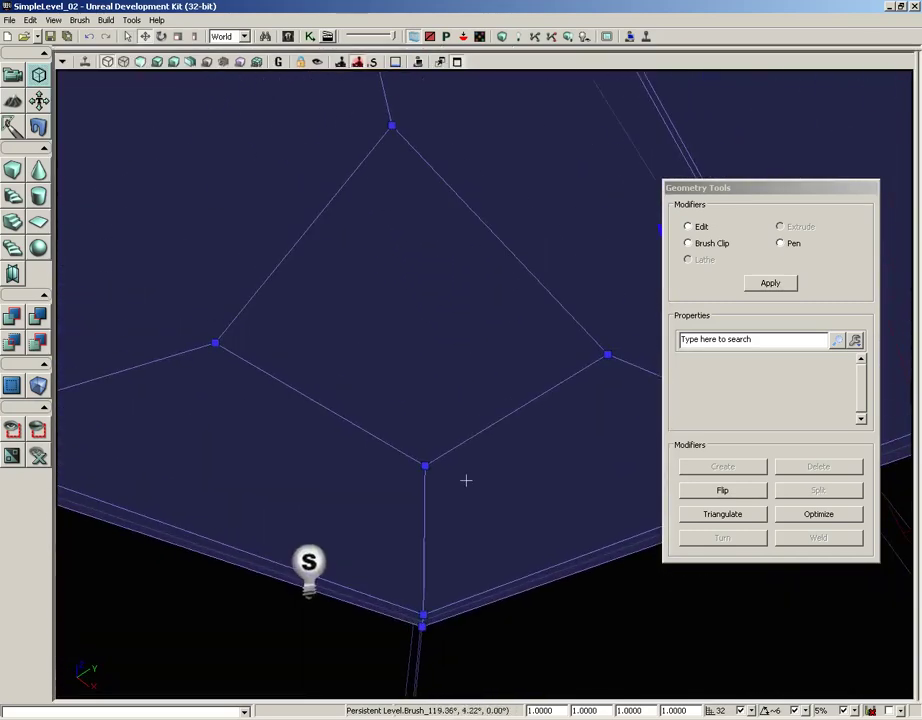
Extrude the ceiling's underside face over the rectangular room by a length of 32 with 1 segment.
left_click(396, 384)
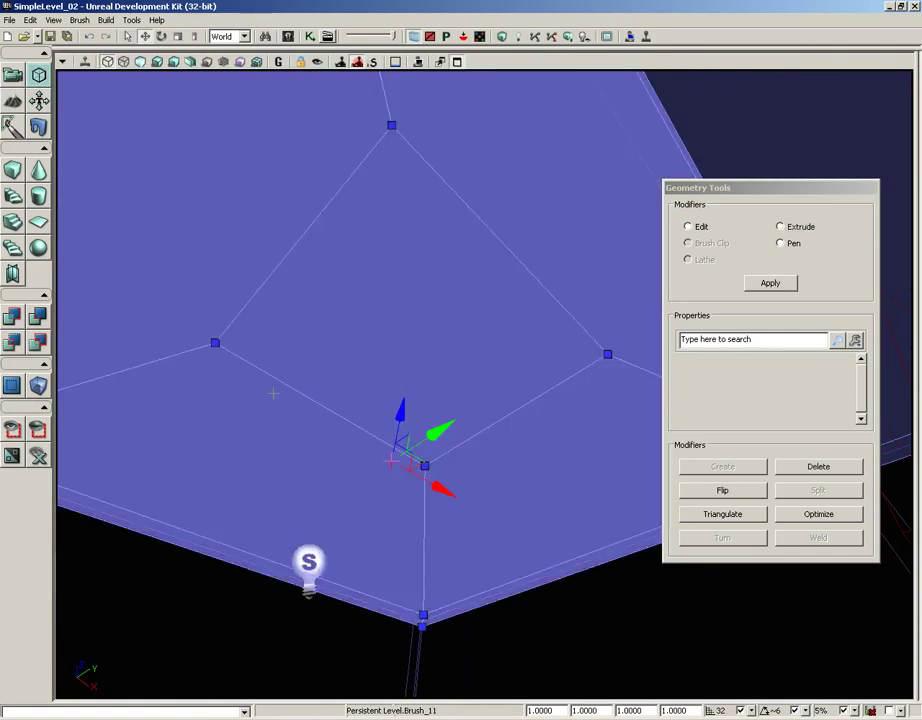
left_click(781, 227)
left_click(808, 377)
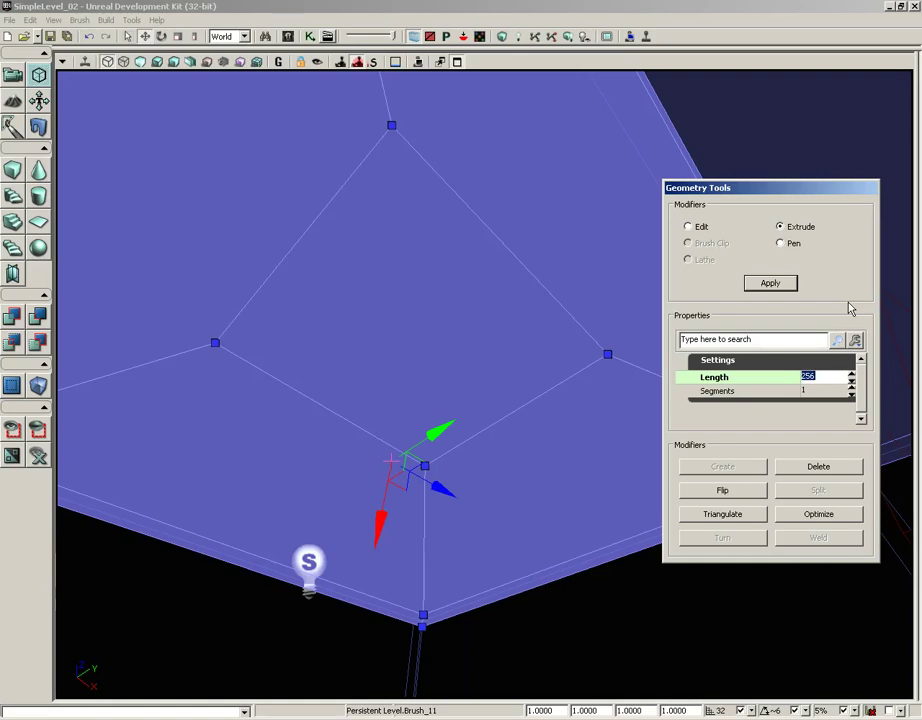
type("32")
left_click(772, 284)
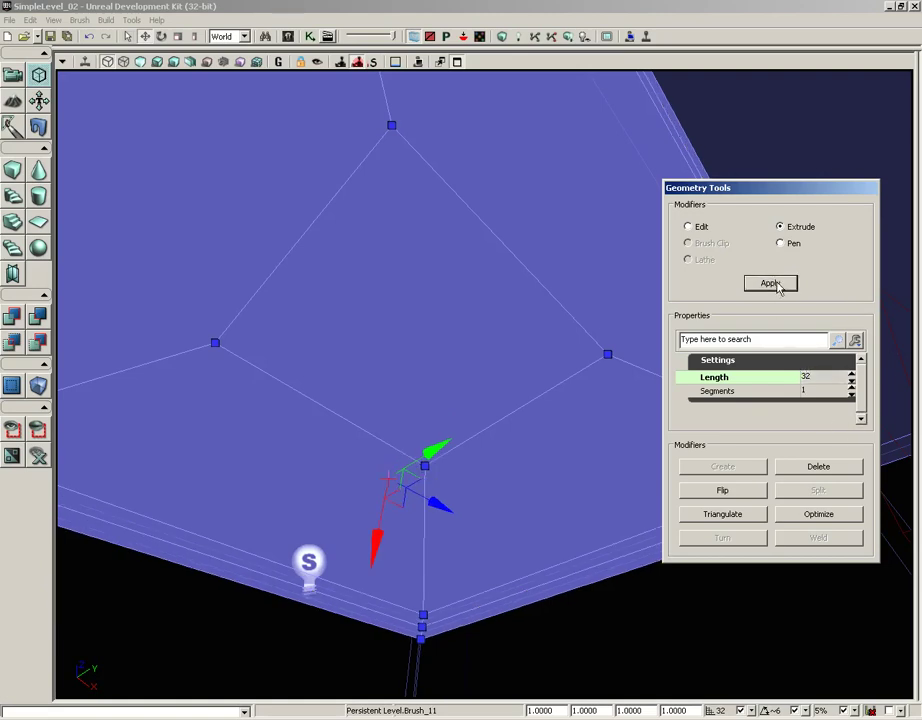
Return to the Edit modifier and scale the newly extruded bottom face slightly inward, by -20% on all axes.
mouse_move(474, 537)
left_mouse_down()
mouse_move(484, 549)
mouse_move(512, 533)
mouse_move(503, 698)
left_mouse_up()
right_click_drag(502, 697, 478, 568)
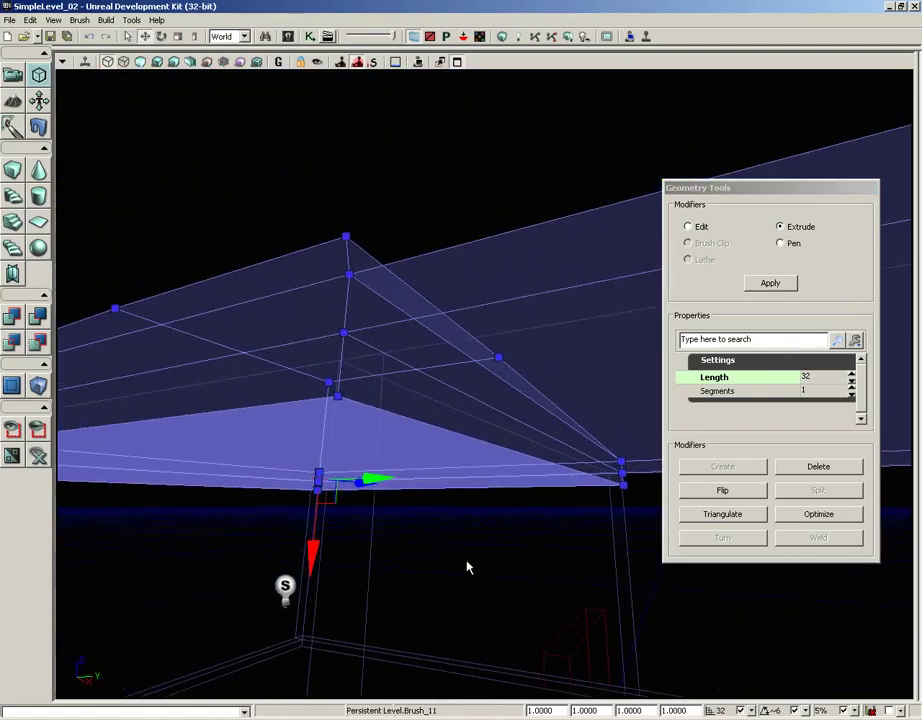
mouse_move(421, 557)
right_mouse_down()
mouse_move(432, 537)
mouse_move(422, 562)
mouse_move(422, 495)
right_mouse_up()
right_click_drag(362, 570, 419, 547)
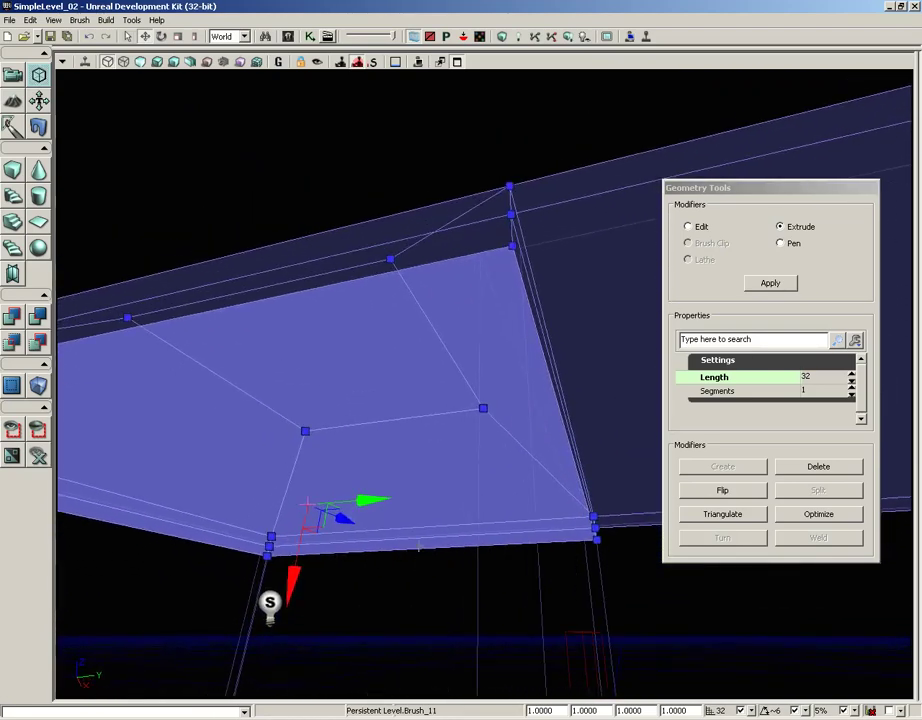
left_click(688, 228)
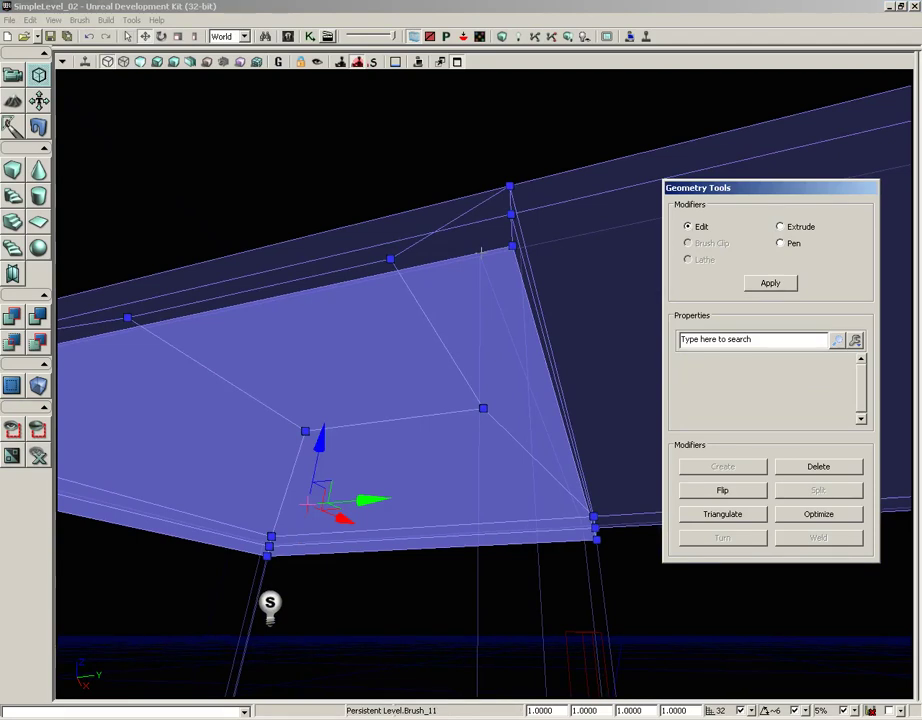
left_click_drag(384, 458, 379, 454)
key("space")
key("space")
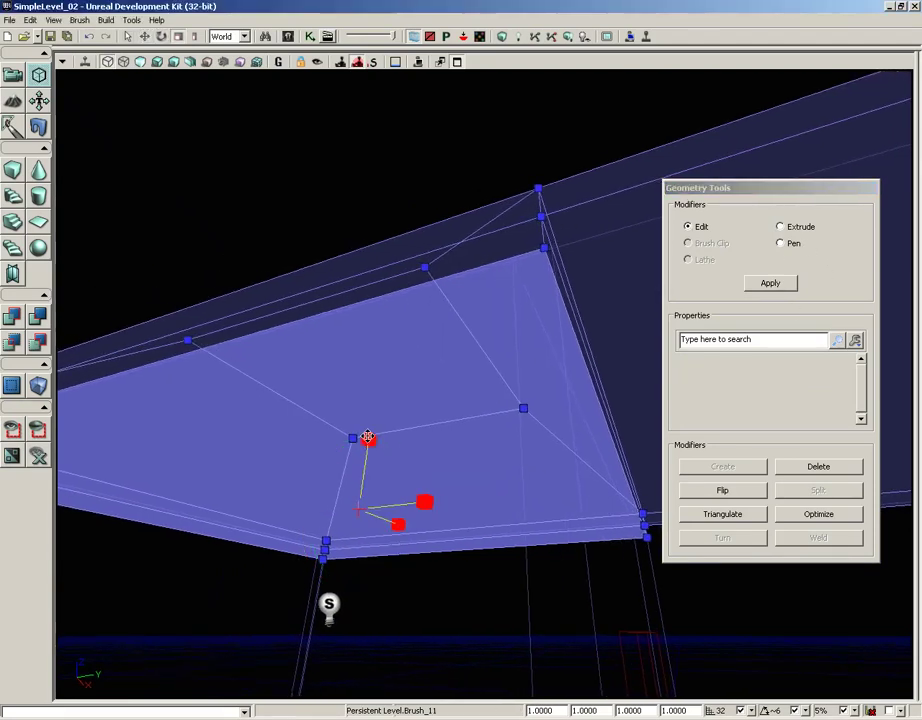
left_click_drag(369, 436, 375, 430)
left_click_drag(622, 75, 417, 442)
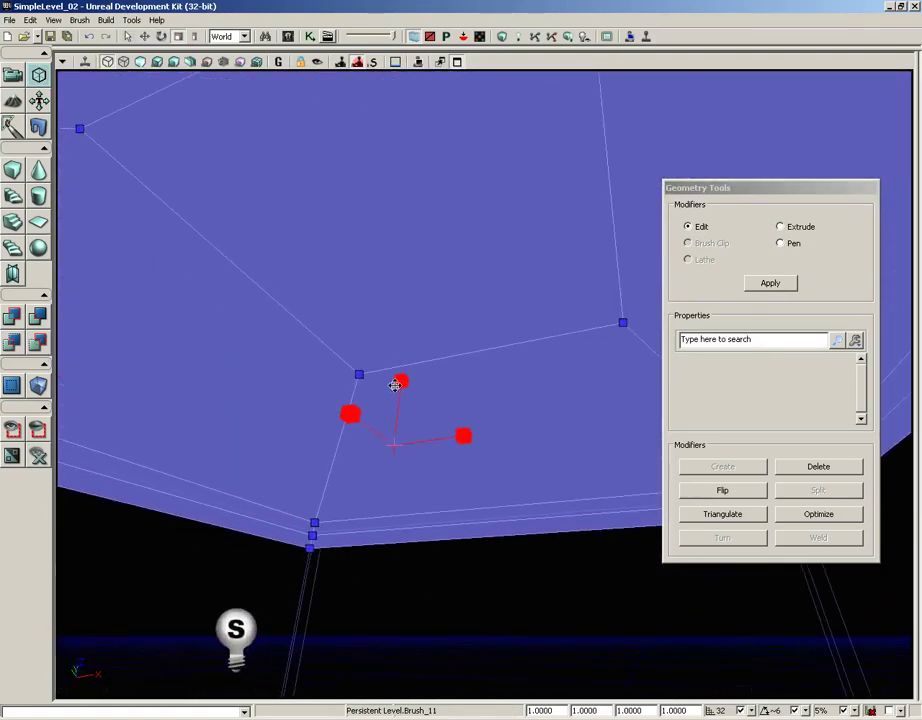
mouse_move(399, 390)
left_mouse_down()
mouse_move(397, 403)
mouse_move(397, 318)
left_mouse_up()
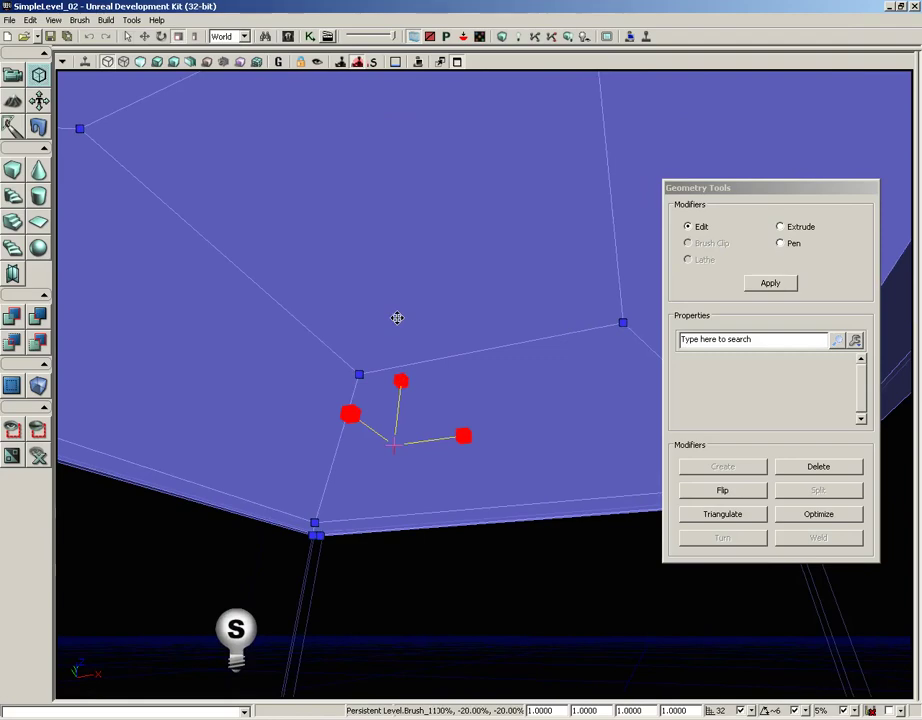
Examine how the inset face's corners line up with the room's walls in the perspective and top views.
right_click_drag(422, 360, 408, 288)
mouse_move(408, 288)
left_mouse_down()
mouse_move(427, 337)
mouse_move(424, 450)
left_mouse_up()
mouse_move(428, 315)
right_mouse_down()
mouse_move(482, 385)
mouse_move(443, 314)
mouse_move(442, 523)
mouse_move(391, 391)
mouse_move(430, 689)
mouse_move(430, 320)
right_mouse_up()
mouse_move(407, 387)
left_mouse_down()
mouse_move(408, 337)
mouse_move(408, 387)
left_mouse_up()
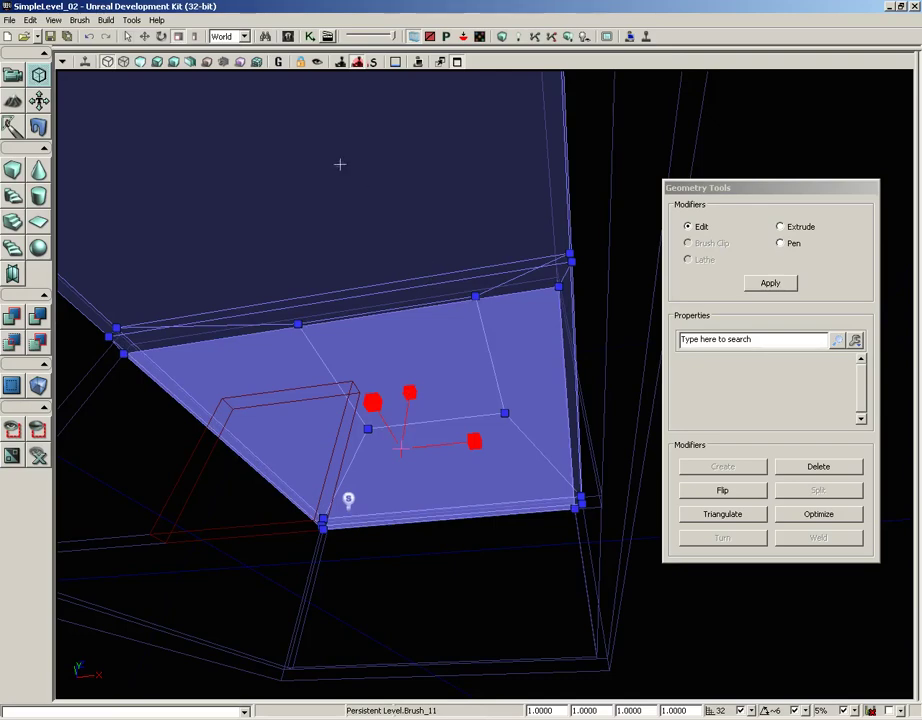
left_click(456, 62)
left_click_drag(379, 173, 524, 243)
scroll(309, 200, "up", 6)
scroll(330, 265, "up", 1)
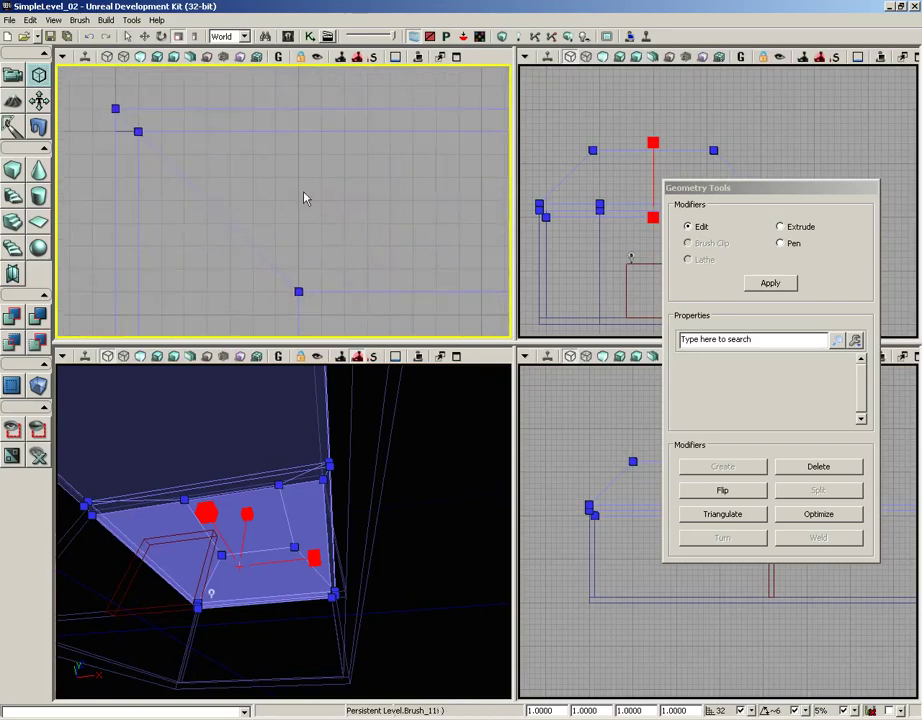
left_click_drag(232, 169, 354, 230)
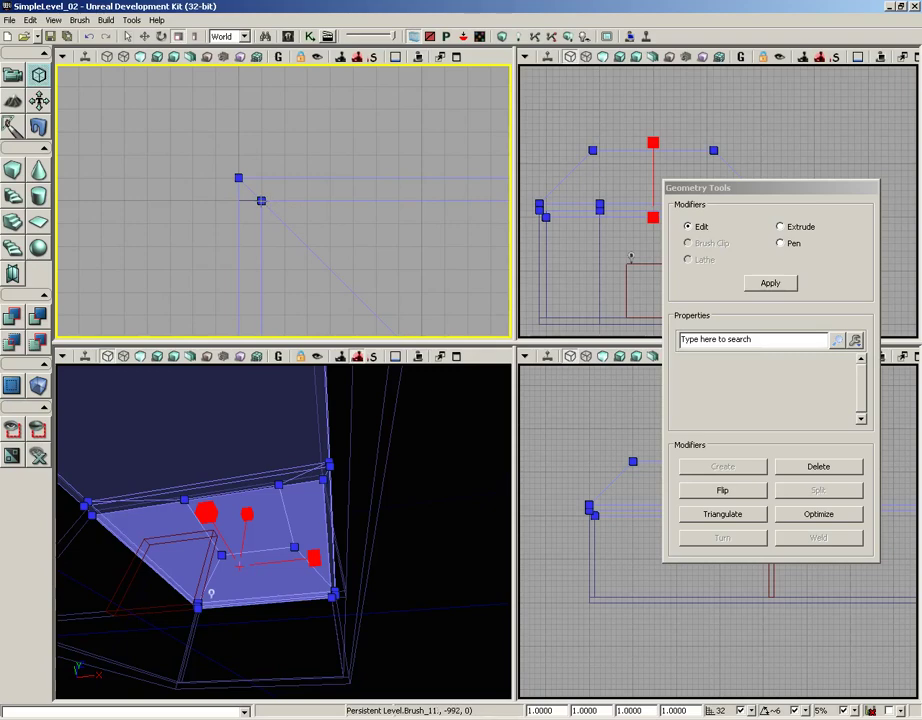
scroll(364, 244, "down", 7)
left_click_drag(339, 213, 282, 113)
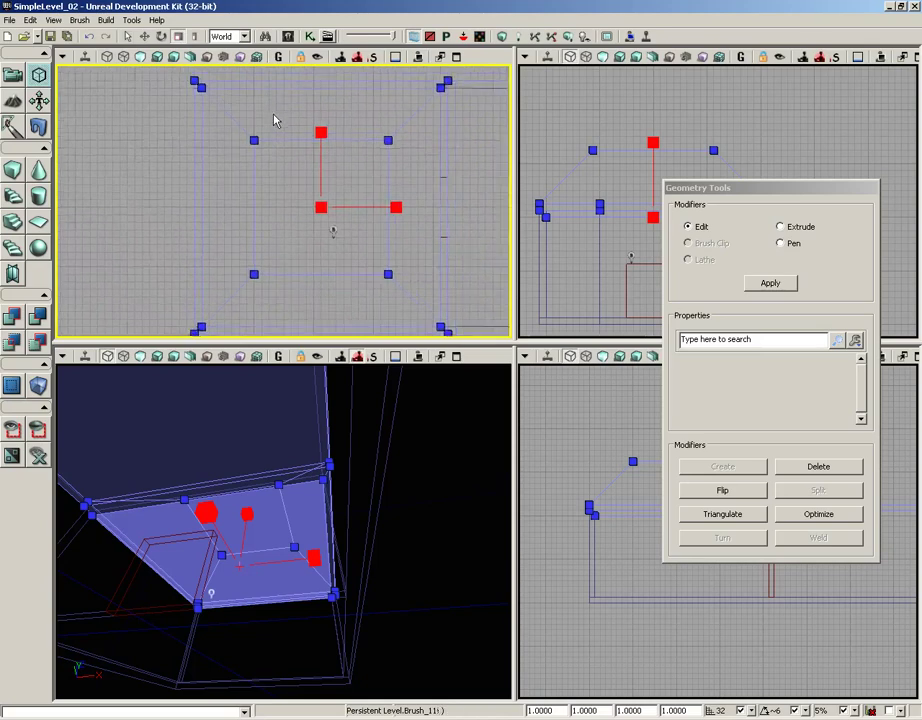
scroll(276, 119, "down", 2)
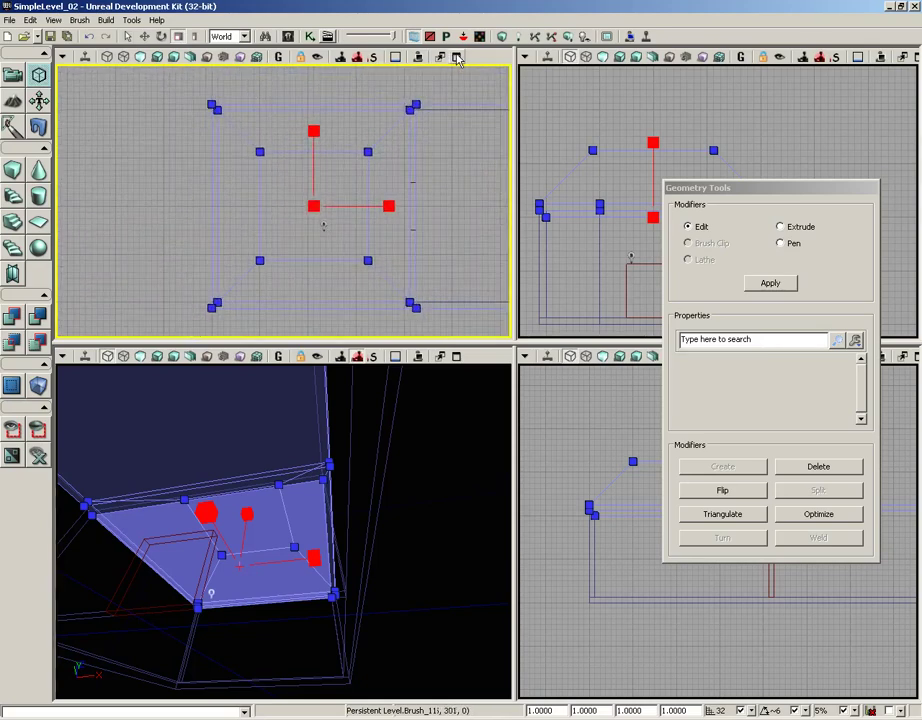
left_click(457, 59)
left_click_drag(366, 177, 262, 240)
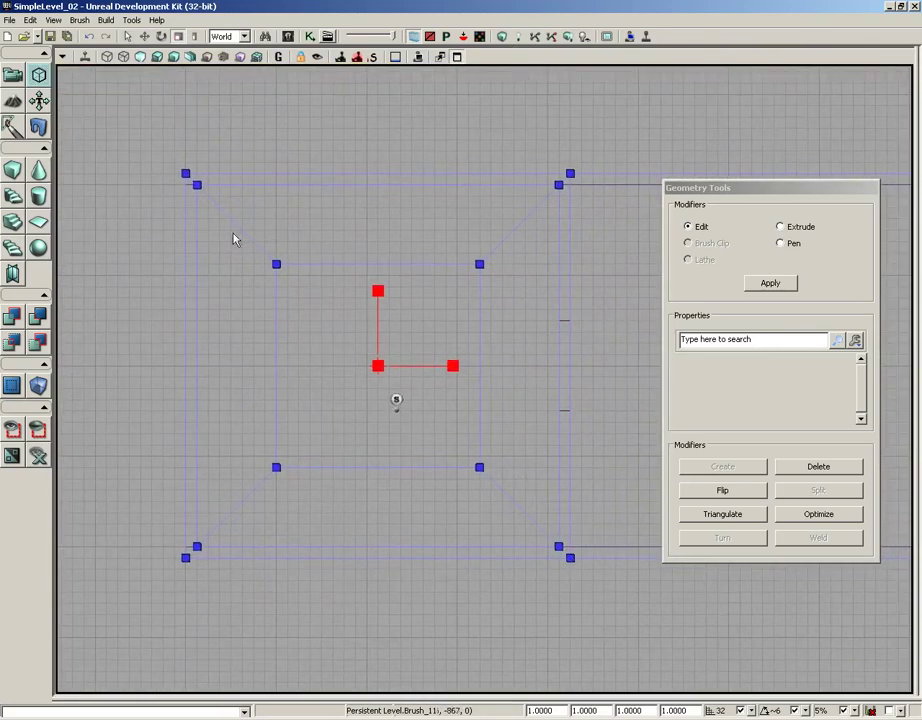
Select the inset face's four corner vertices in the maximized top view and inspect one corner up close.
left_click(197, 185)
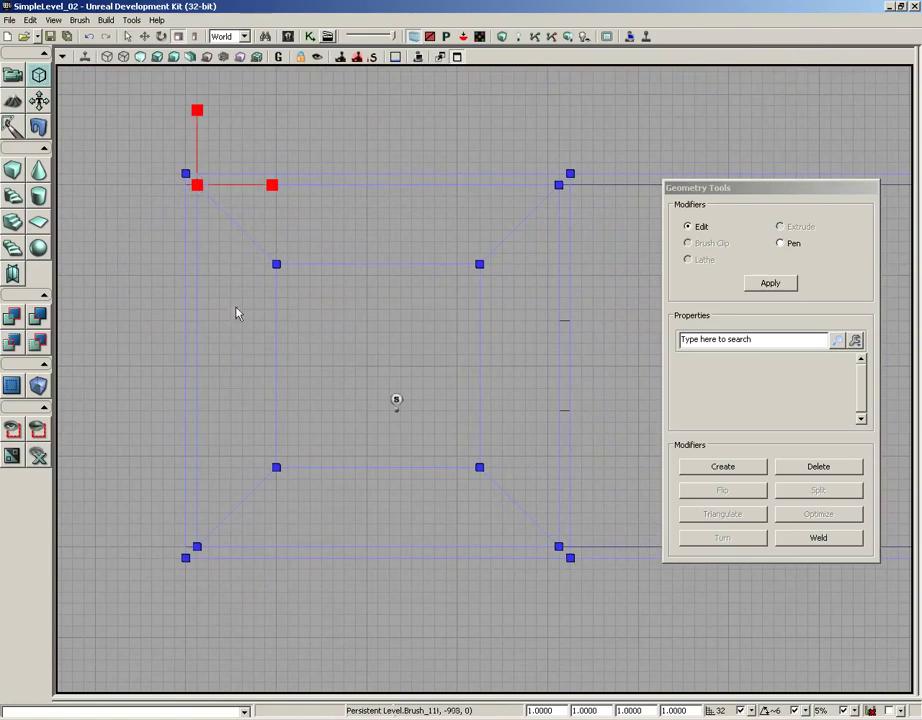
left_click(197, 547)
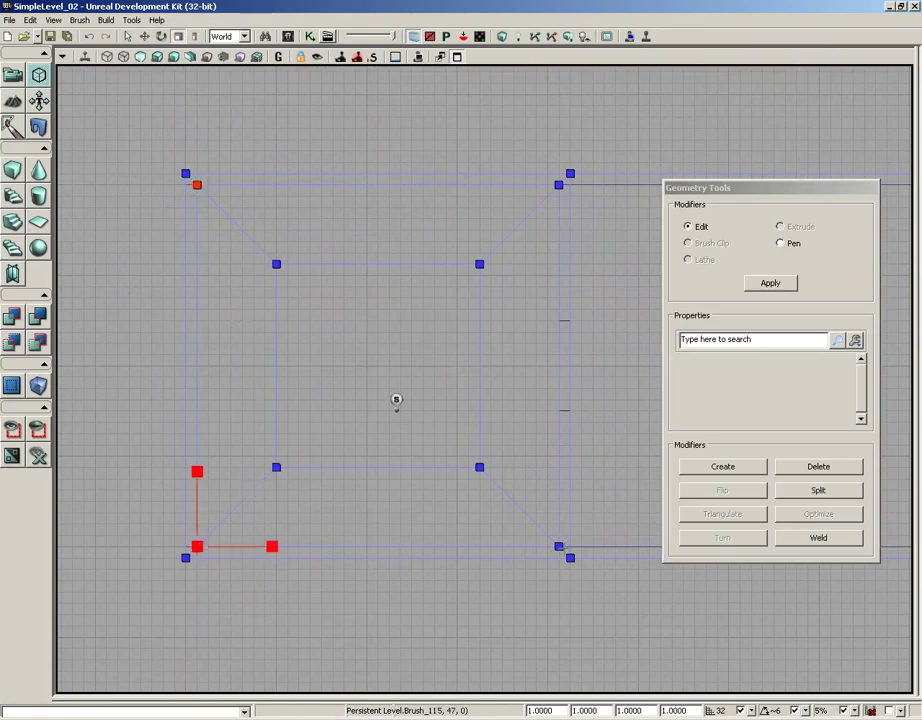
left_click(558, 547, "ctrl")
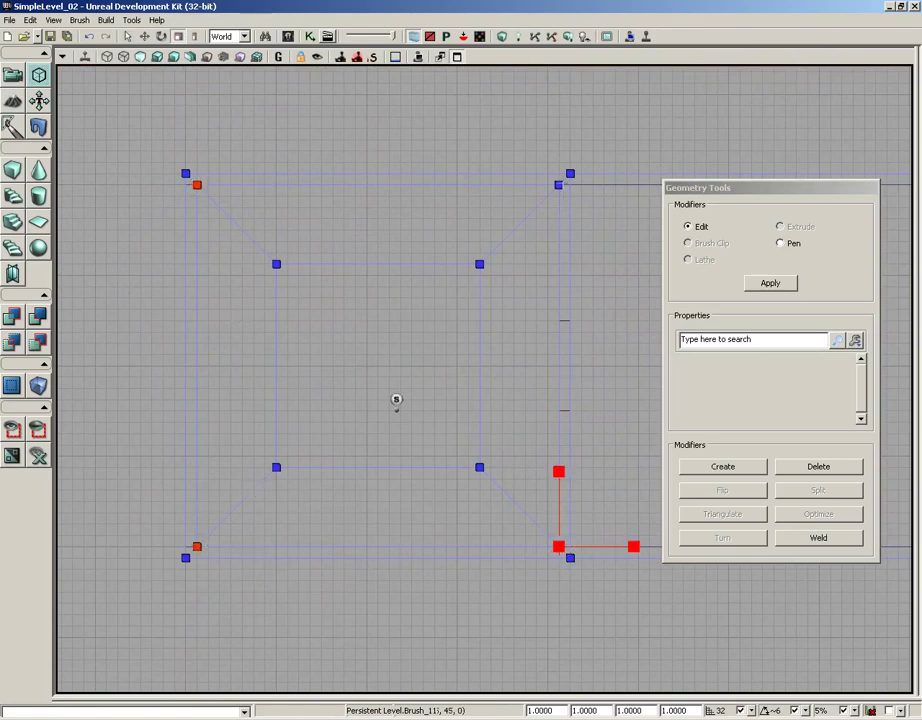
left_click(558, 185, "ctrl")
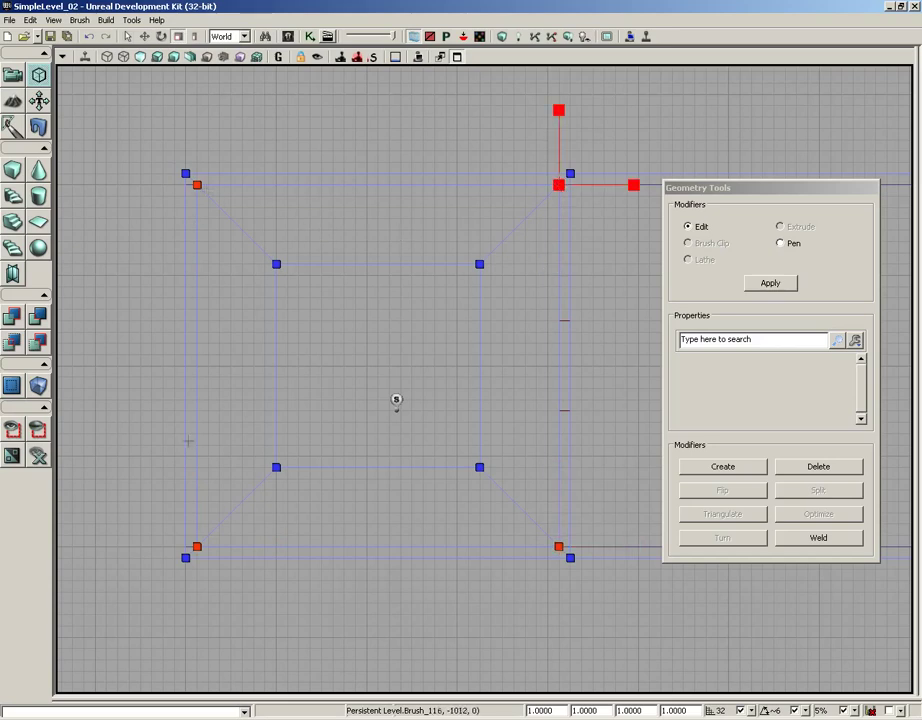
left_click_drag(225, 257, 447, 410)
scroll(336, 315, "up", 4)
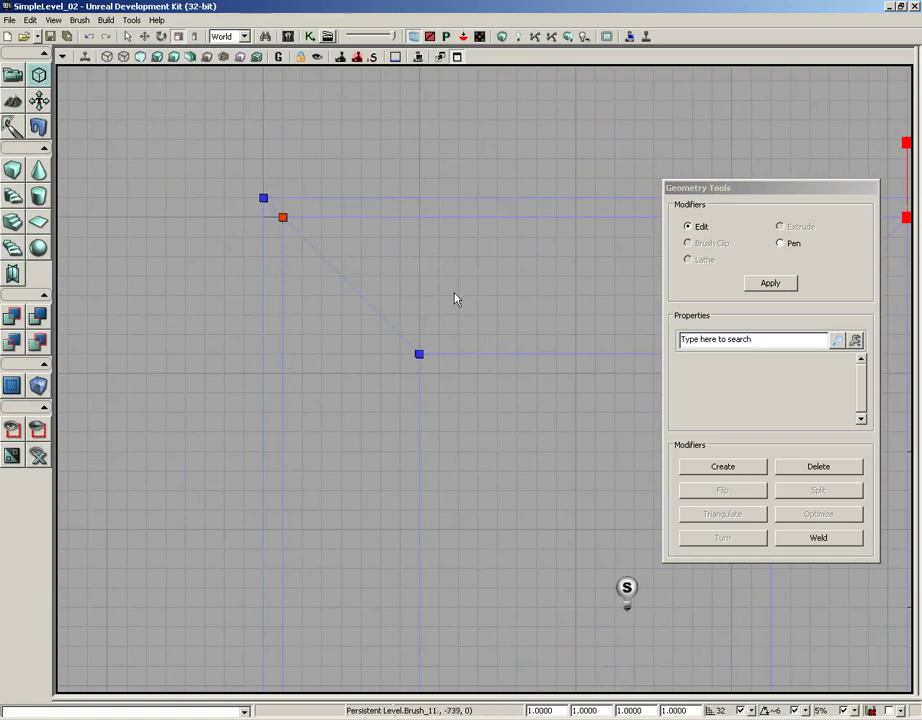
left_click_drag(417, 293, 350, 195)
scroll(321, 142, "down", 3)
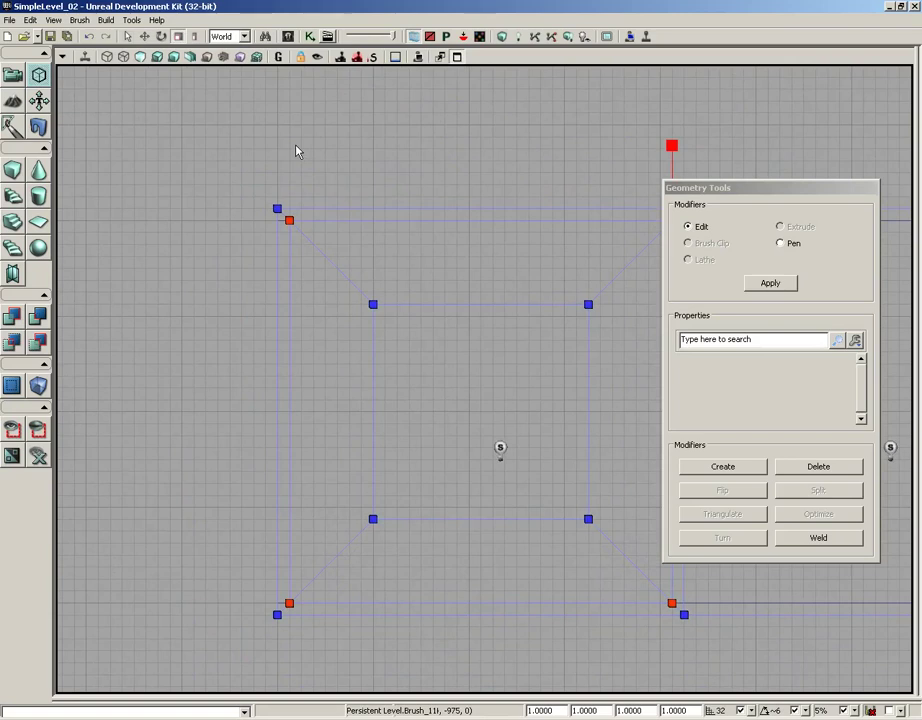
Select the extruded bottom face again and scale it further inward, midway between the outer corners and the raised top's corners.
left_click(457, 56)
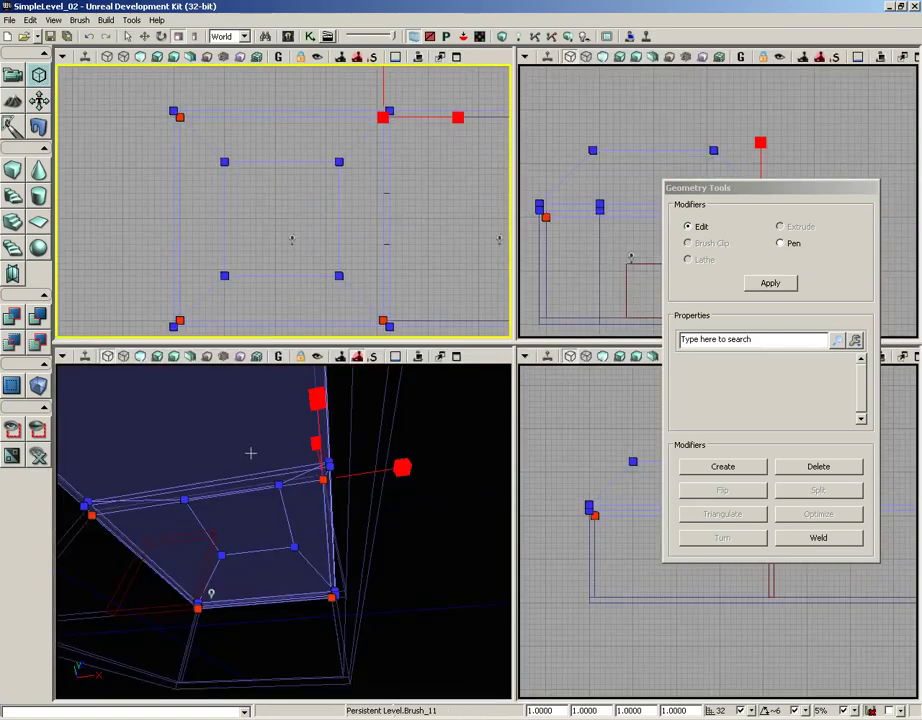
left_click(281, 530)
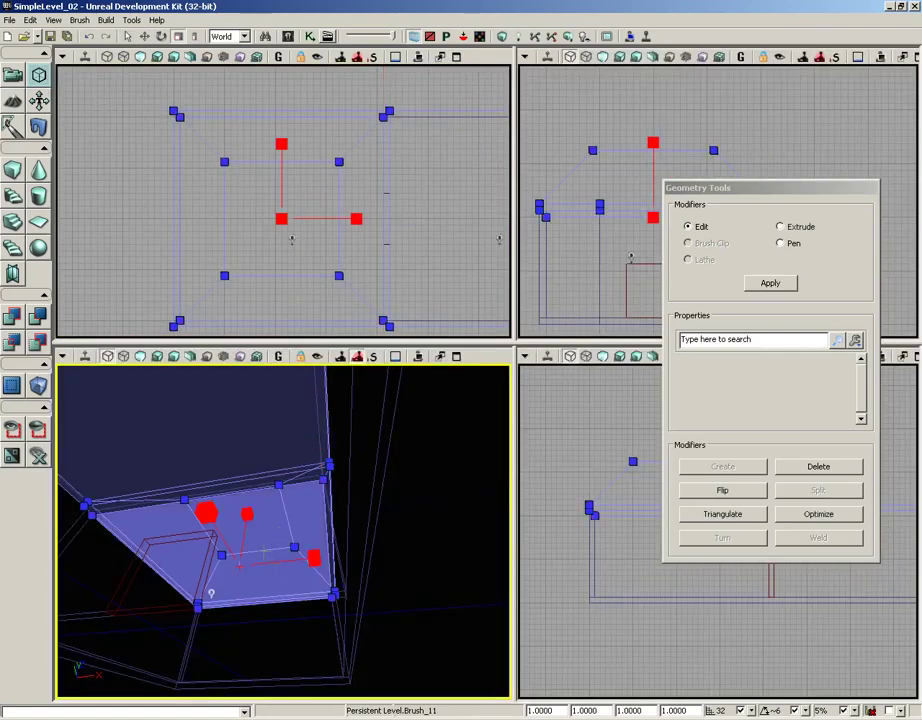
mouse_move(247, 514)
left_mouse_down()
mouse_move(243, 541)
mouse_move(243, 457)
mouse_move(247, 514)
left_mouse_up()
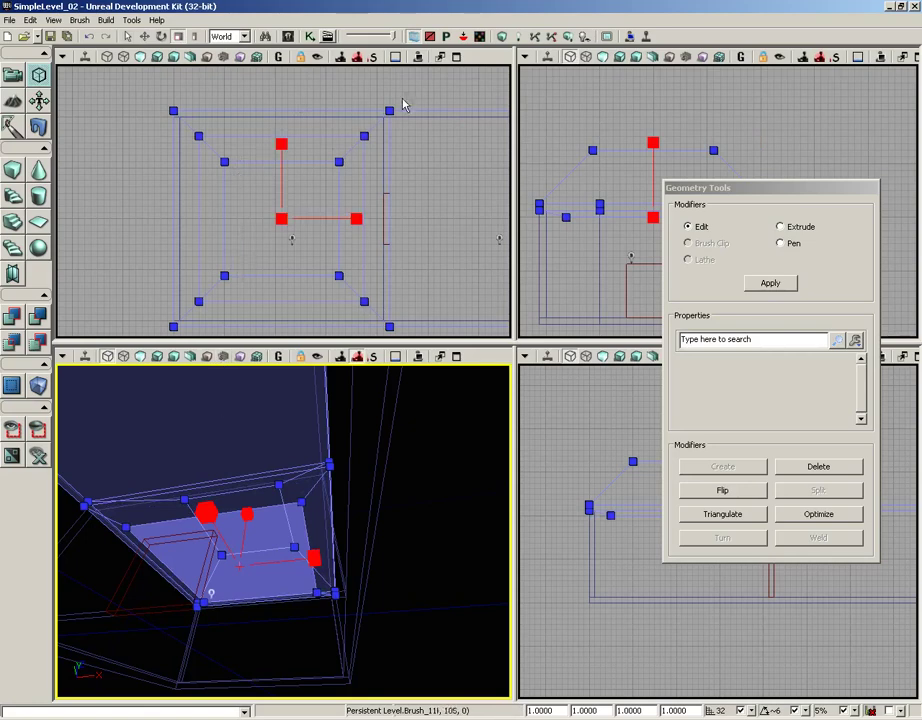
In the maximized top view, move the inset face's upper-left vertex outward onto the inner corner of the room walls.
left_click(457, 57)
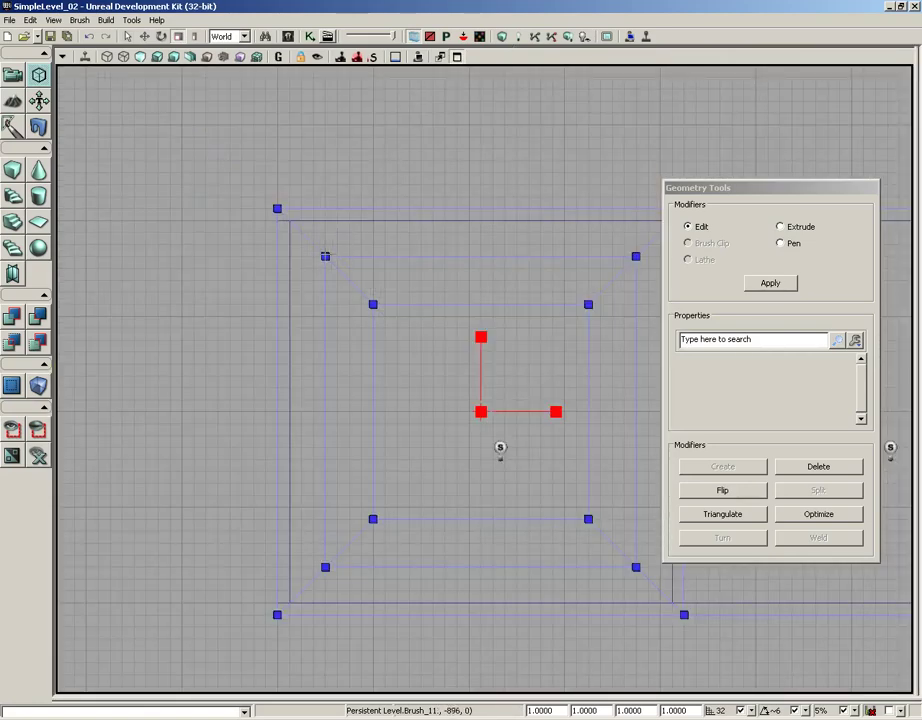
left_click(325, 256)
left_click_drag(341, 325, 421, 328)
scroll(381, 292, "up", 4)
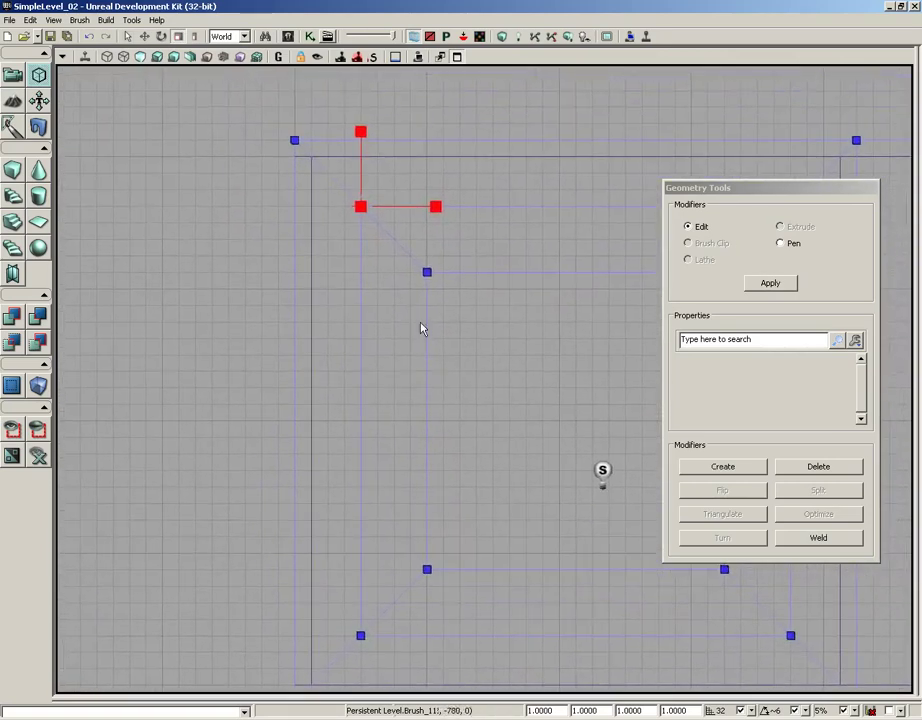
key("space")
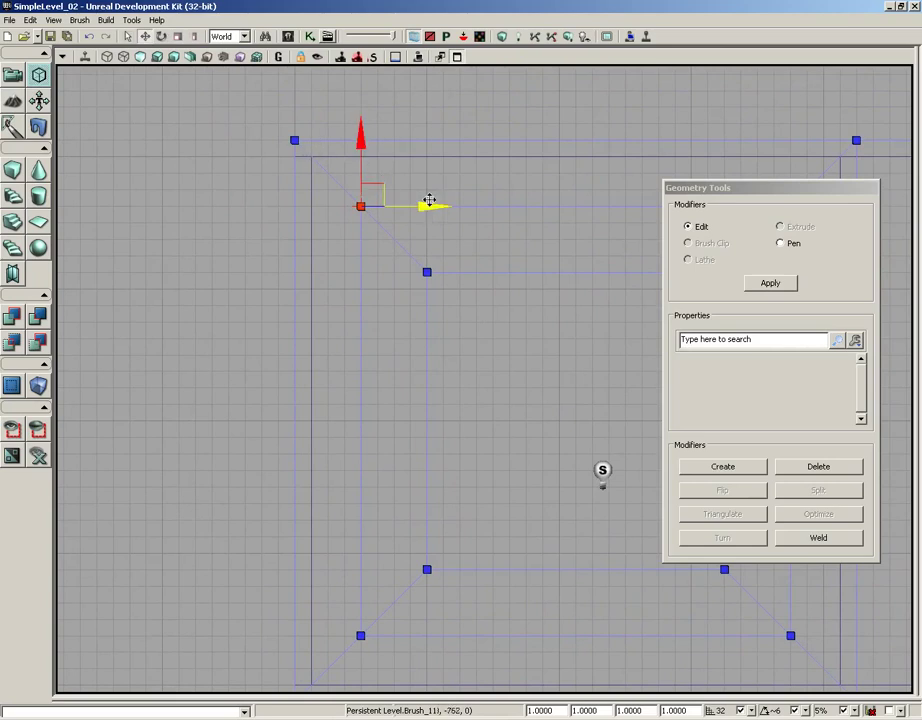
left_click_drag(423, 206, 373, 207)
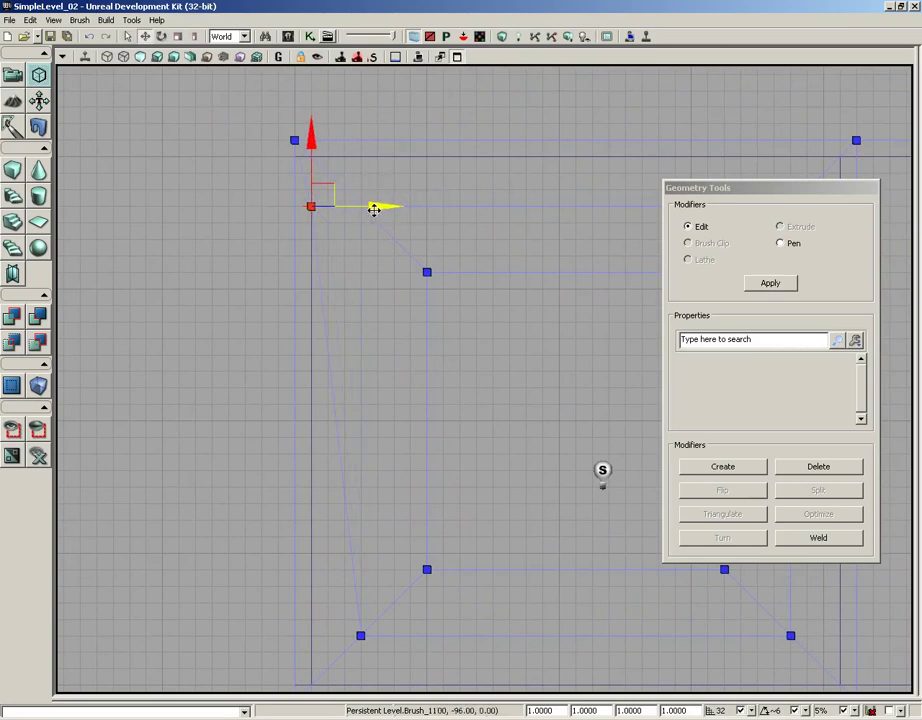
mouse_move(311, 141)
left_mouse_down()
mouse_move(313, 115)
mouse_move(314, 162)
mouse_move(321, 158)
left_mouse_up()
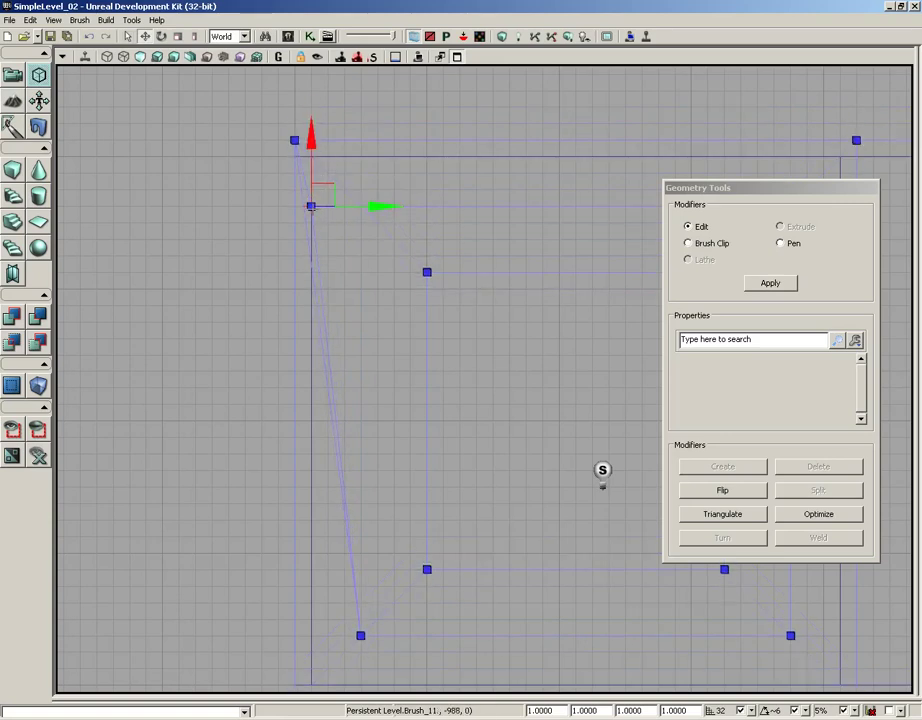
left_click(311, 206)
left_click_drag(313, 140, 319, 113)
left_click(319, 148)
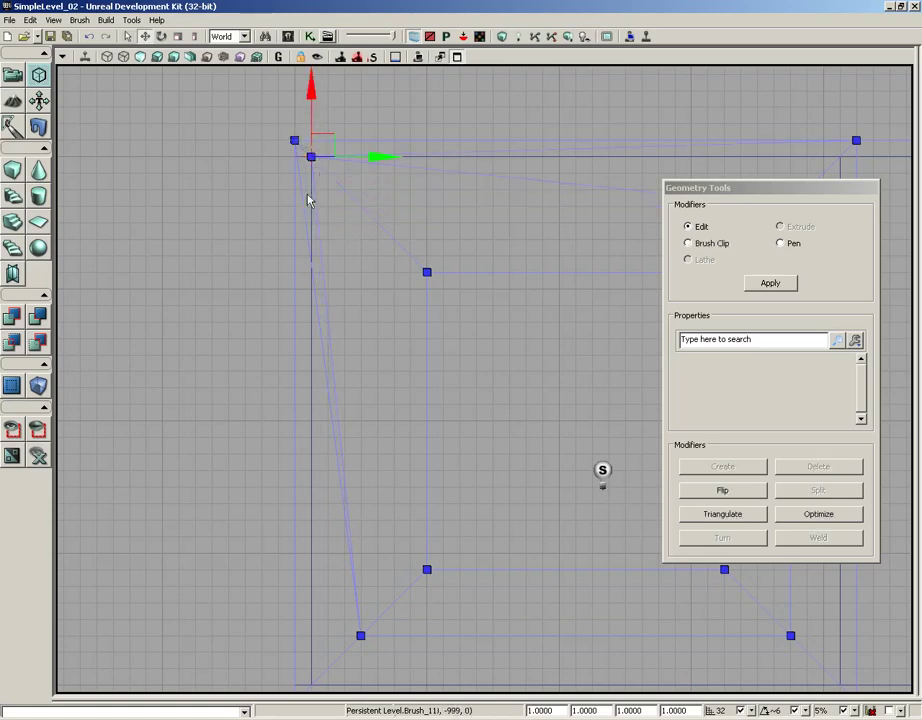
Move the inset face's upper-right vertex outward in both directions onto the walls' inner corner.
left_click_drag(333, 246, 613, 239)
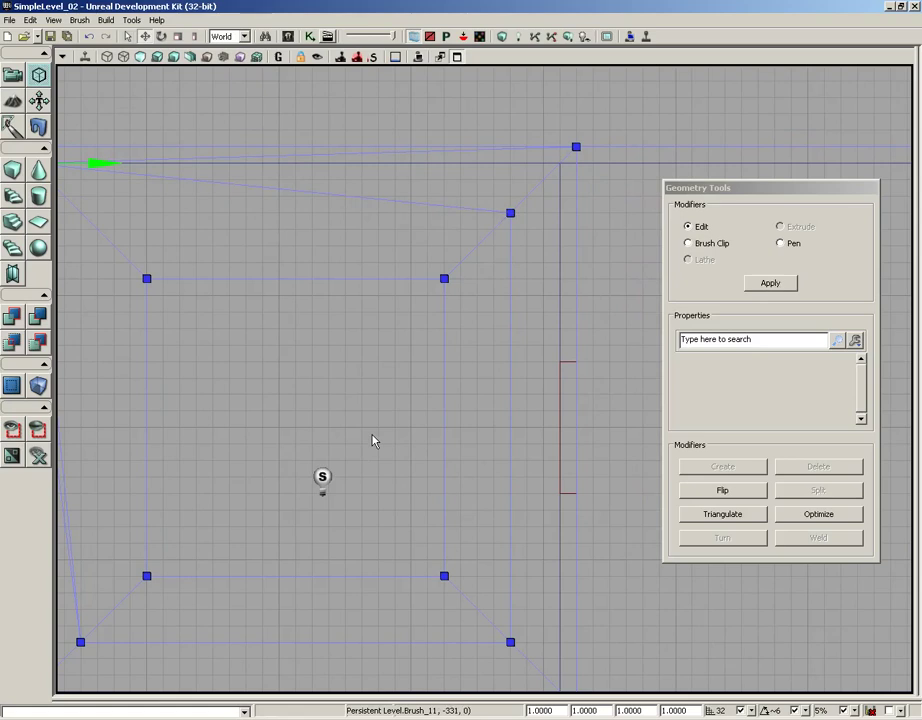
mouse_move(387, 309)
left_mouse_down()
mouse_move(261, 358)
mouse_move(245, 389)
left_mouse_up()
left_click(369, 293)
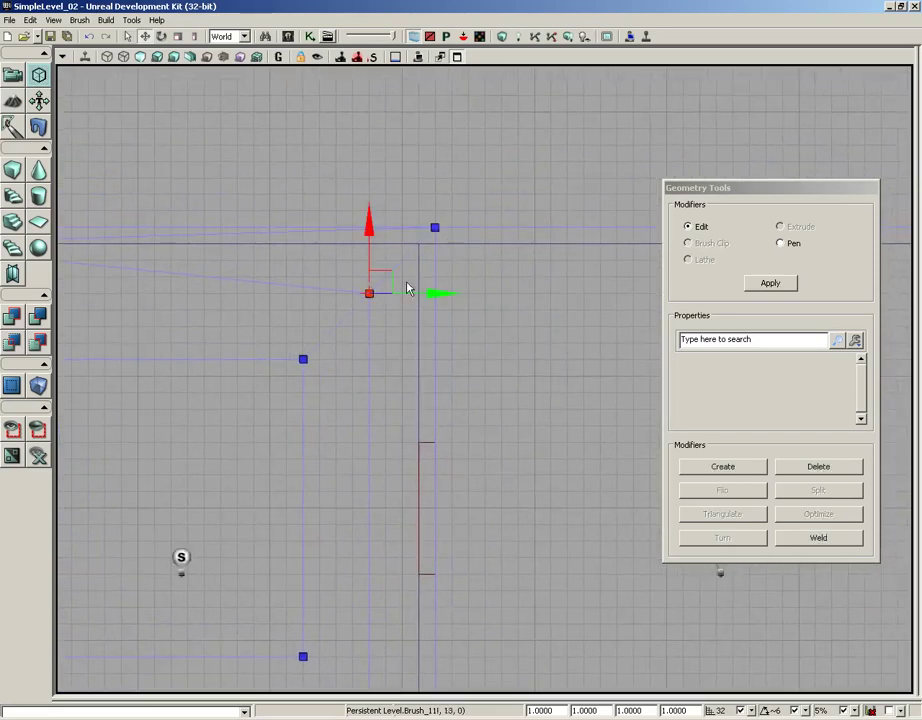
left_click_drag(444, 294, 474, 302)
left_click(430, 294)
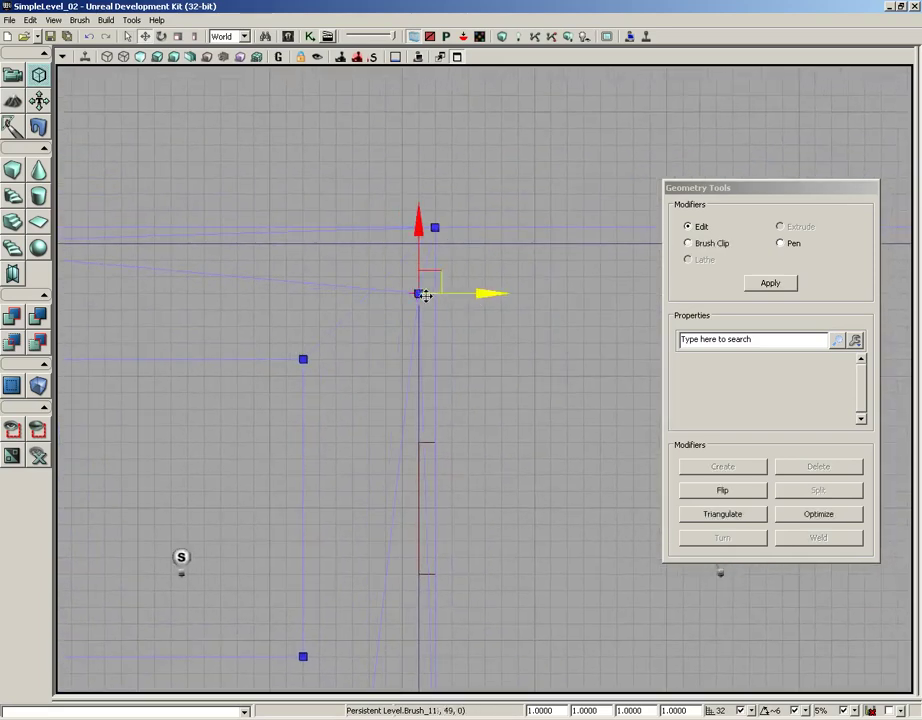
left_click(418, 293)
left_click_drag(419, 232, 422, 184)
Align the inset face's lower-right vertex with the inner corner of the walls.
left_click_drag(366, 465, 384, 158)
left_click(323, 352)
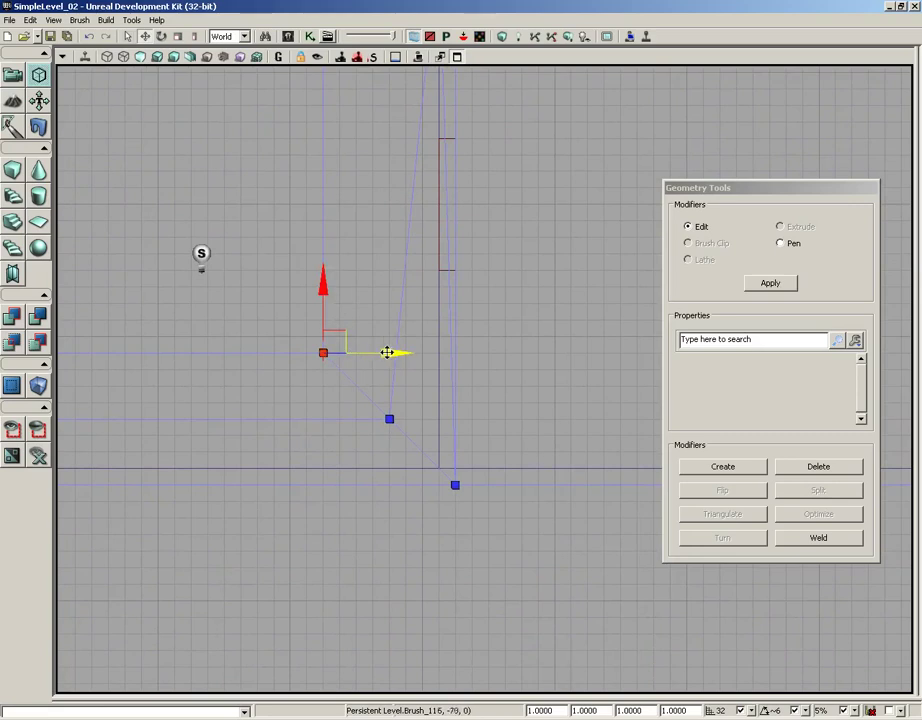
left_click_drag(359, 399, 357, 366)
left_click(389, 386)
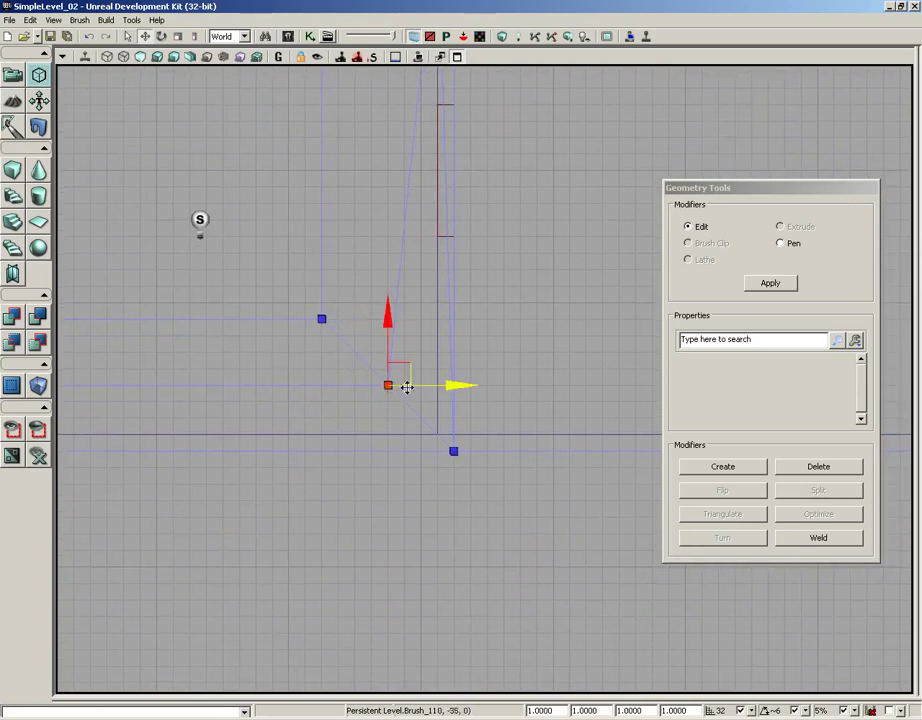
left_click_drag(445, 386, 494, 387)
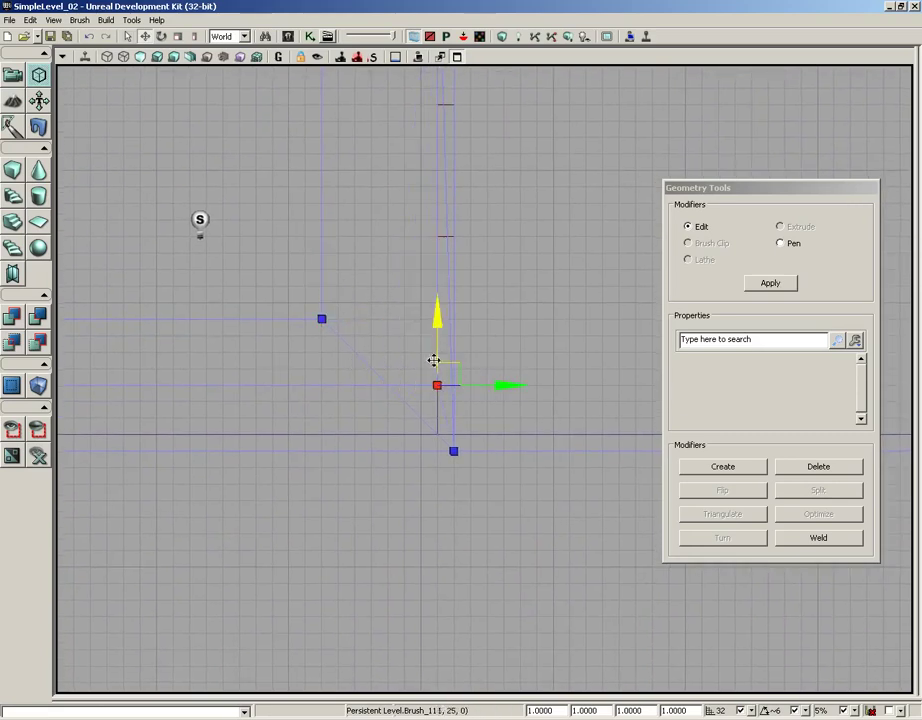
left_click_drag(436, 323, 438, 372)
Place the inset face's lower-left vertex on the inner wall corner and return to the four-view layout.
left_click_drag(290, 418, 641, 403)
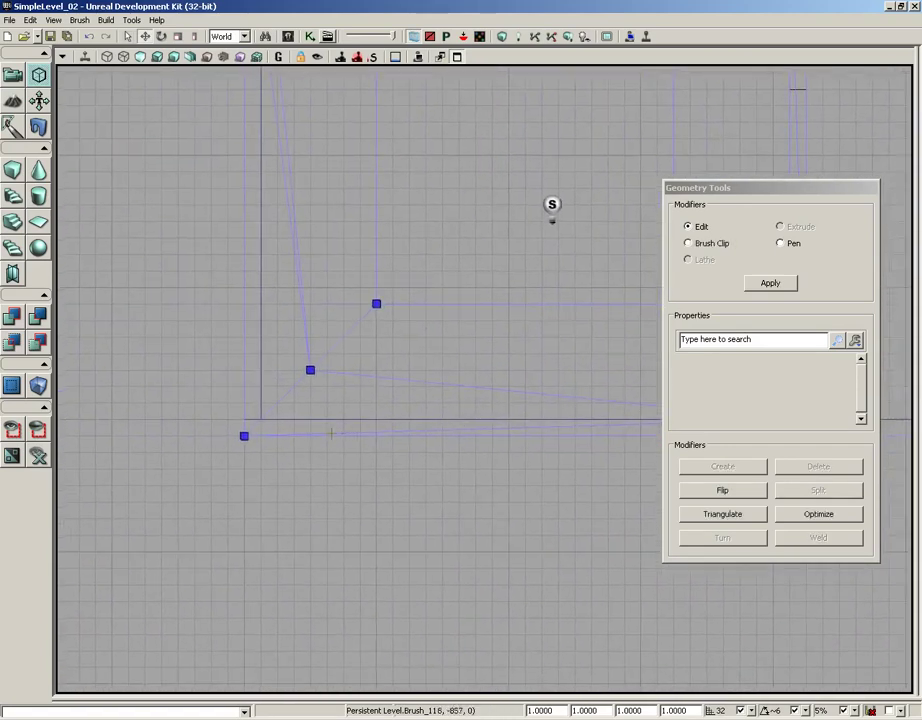
left_click_drag(327, 409, 410, 389)
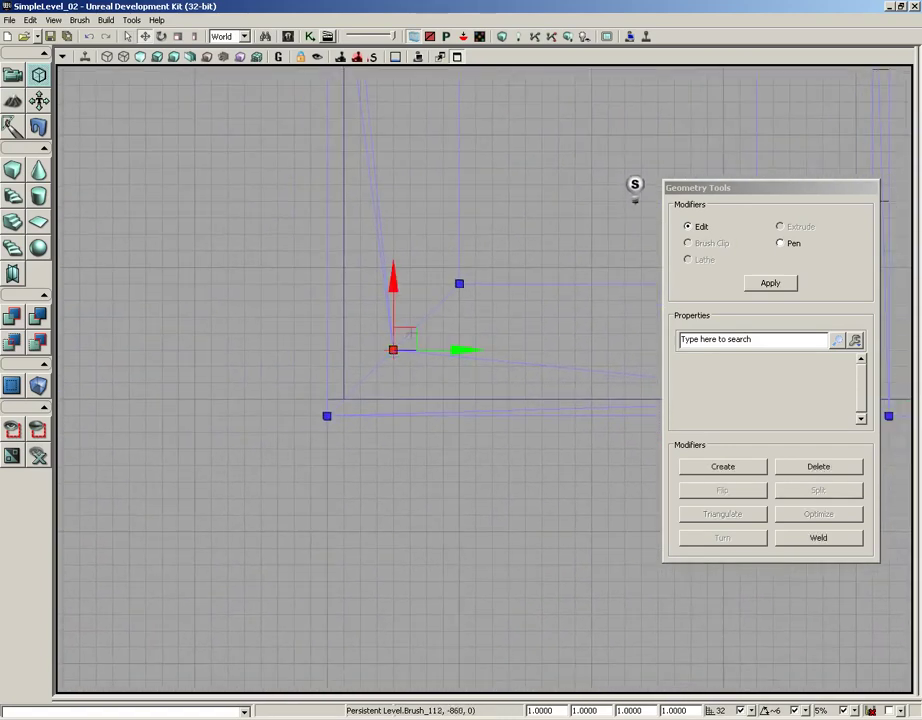
left_click_drag(412, 328, 377, 384)
scroll(373, 385, "down", 4)
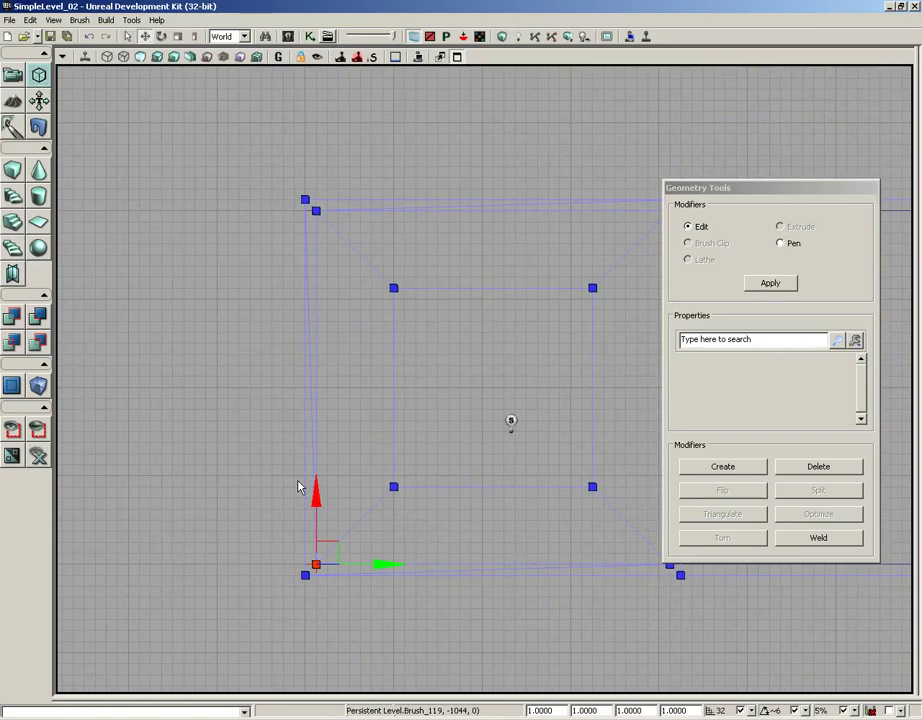
left_click(456, 58)
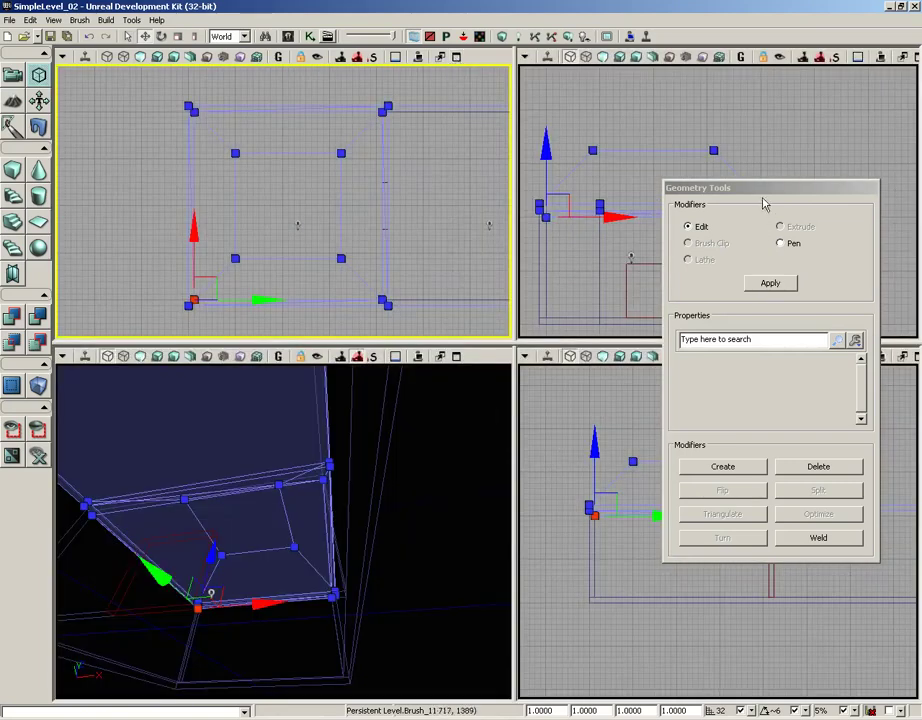
In the maximized side view, select all four inset face vertices and raise them level with the ceiling slab's lower edge.
left_click_drag(761, 191, 678, 233)
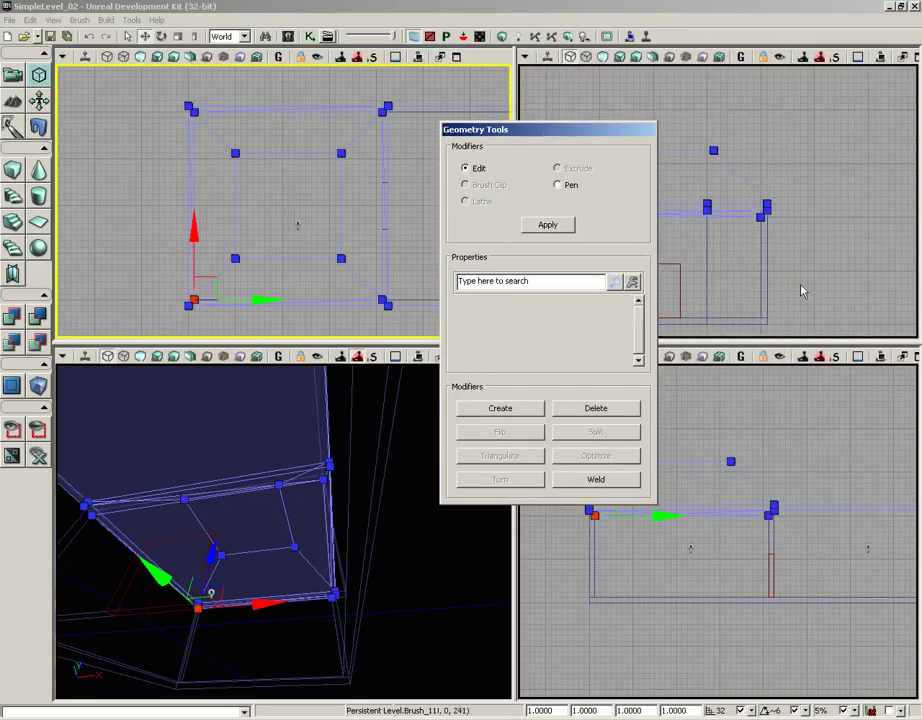
left_click(916, 356)
left_click_drag(542, 132, 746, 214)
scroll(465, 383, "down", 4)
right_click_drag(451, 412, 743, 415)
scroll(374, 424, "up", 8)
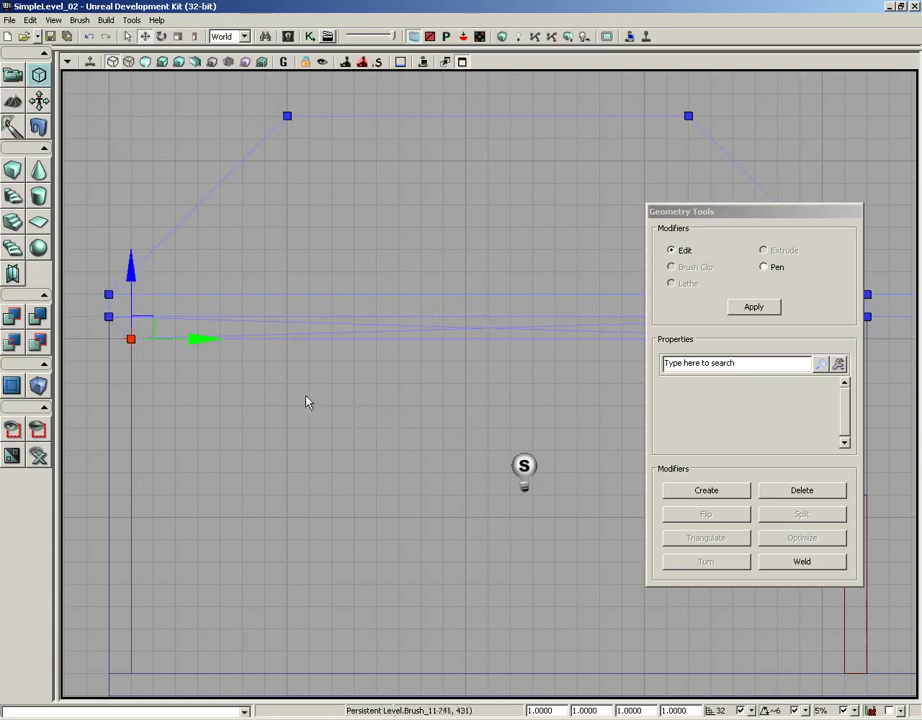
scroll(337, 417, "down", 5)
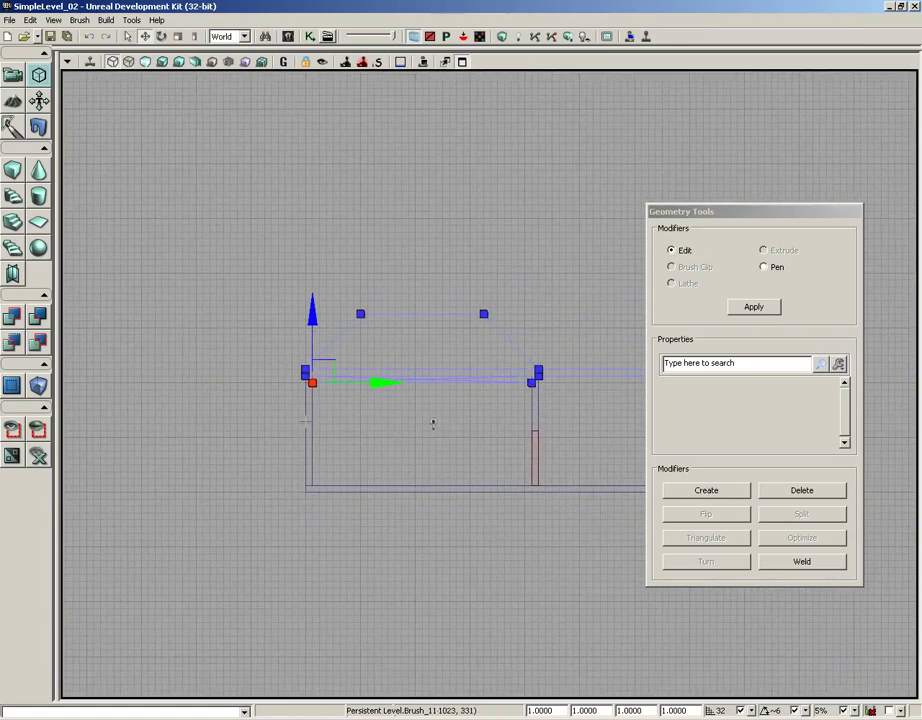
mouse_move(285, 432)
left_mouse_down("ctrl+alt")
mouse_move(535, 403)
mouse_move(531, 385)
left_mouse_up("ctrl+alt")
scroll(249, 404, "up", 4)
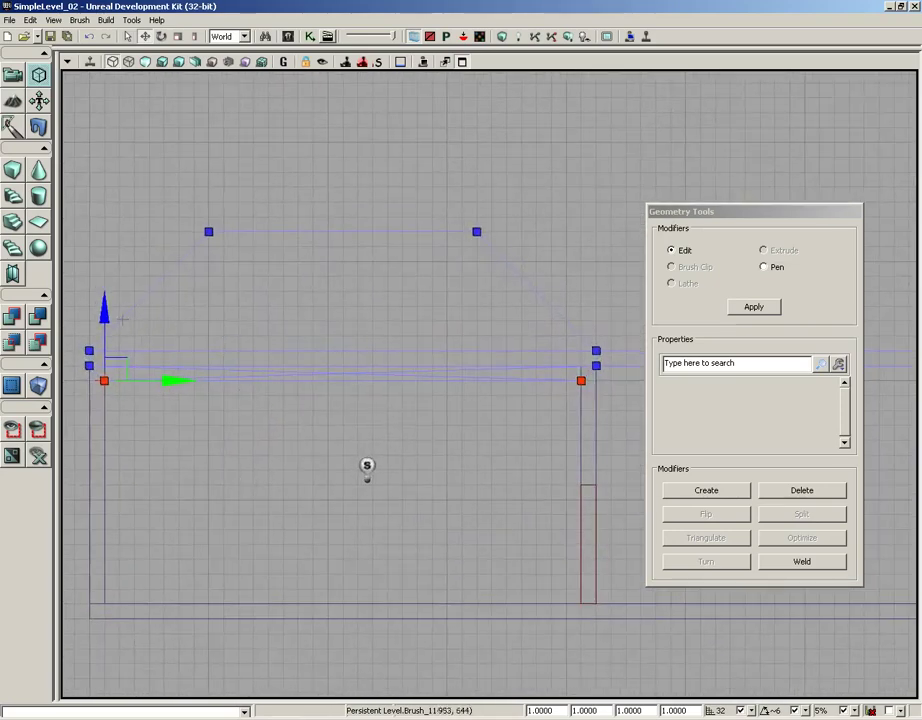
left_click_drag(107, 308, 109, 303)
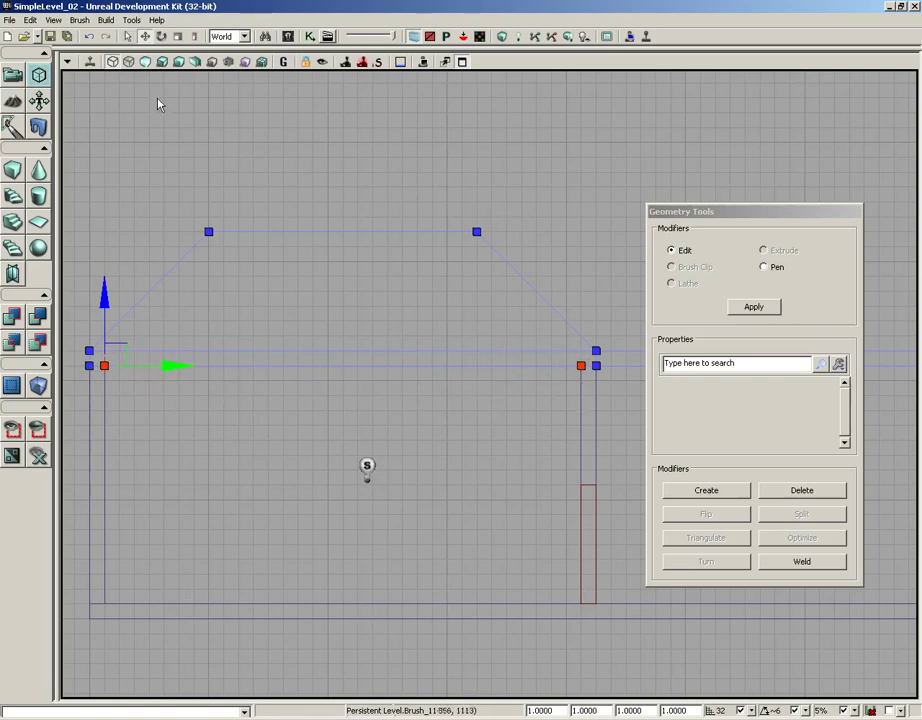
left_click(462, 61)
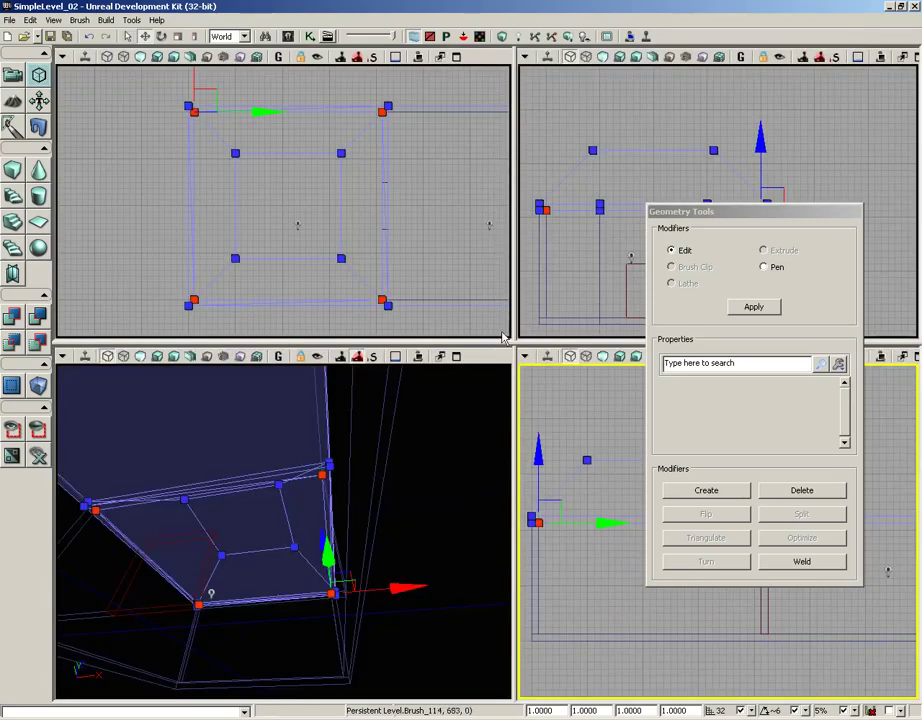
Select the ceiling's bottom face in the maximized perspective view and examine it and its surrounding edges from several angles.
left_click_drag(443, 501, 352, 366)
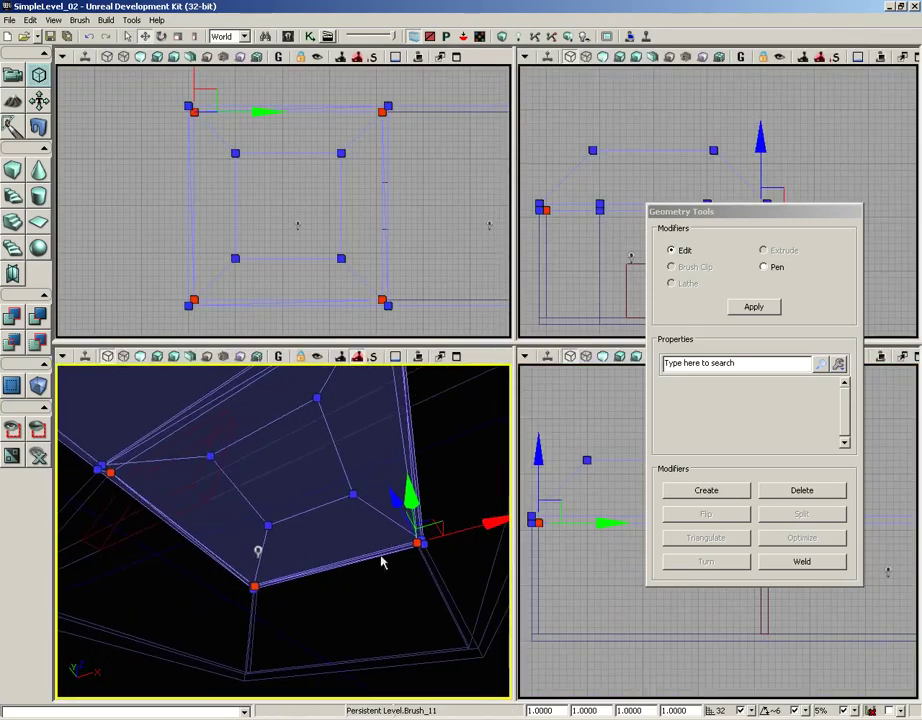
right_click_drag(372, 575, 364, 547)
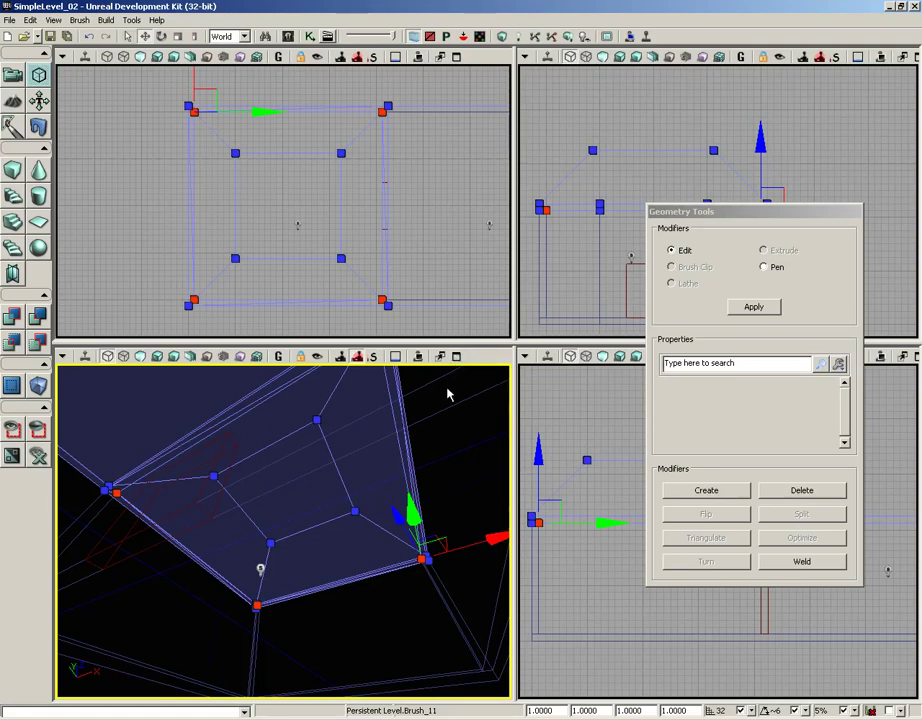
left_click(456, 358)
mouse_move(352, 541)
right_mouse_down()
mouse_move(480, 560)
mouse_move(371, 539)
mouse_move(367, 527)
right_mouse_up()
left_click(373, 409)
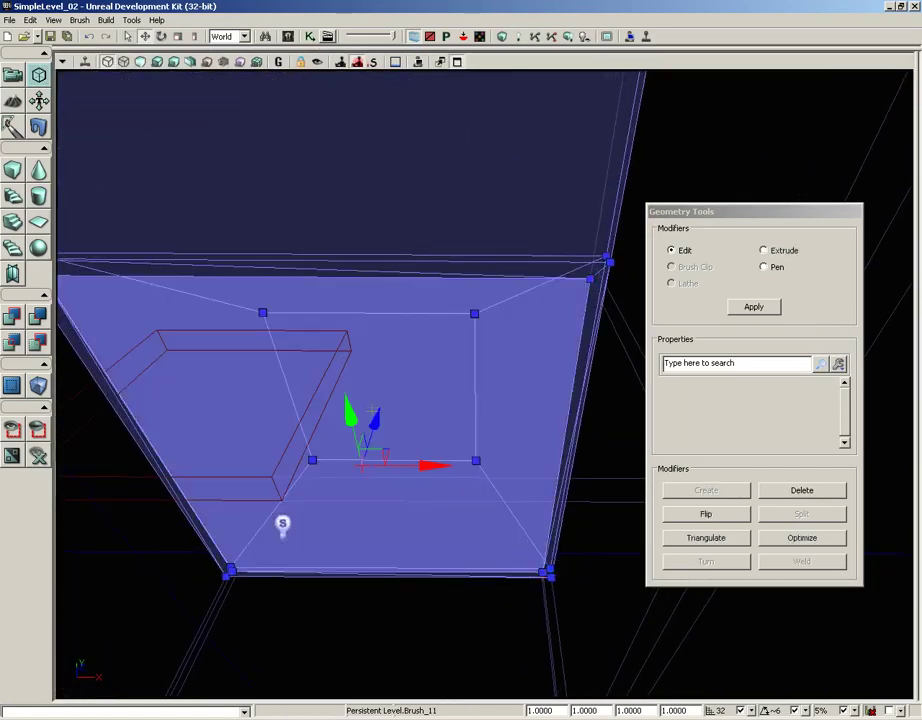
middle_click_drag(426, 608, 405, 607)
right_click_drag(405, 607, 372, 580)
mouse_move(372, 580)
left_mouse_down()
mouse_move(401, 642)
mouse_move(392, 592)
mouse_move(412, 601)
left_mouse_up()
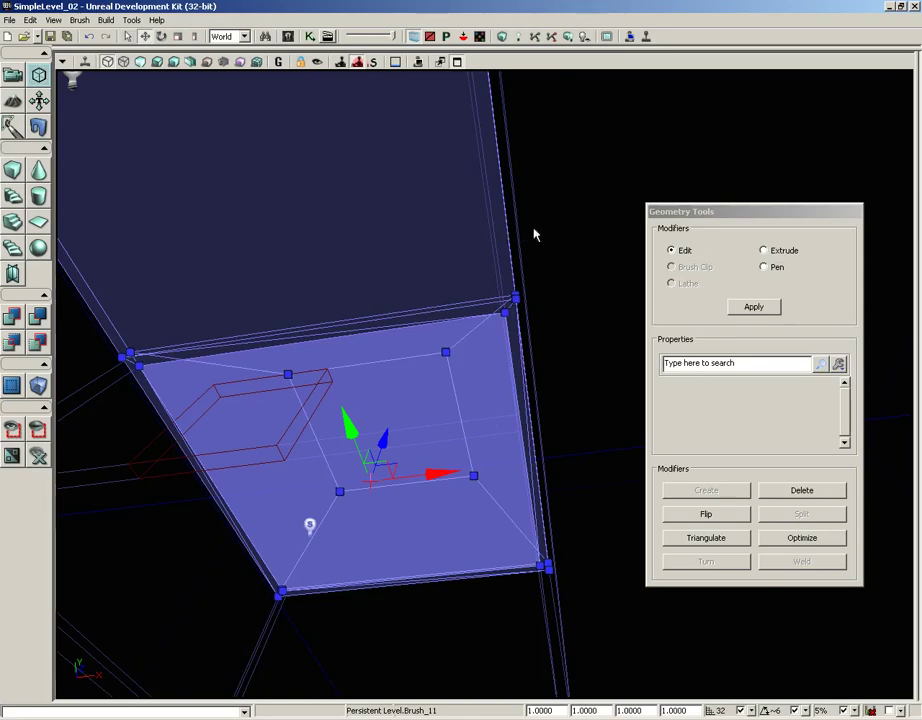
middle_click_drag(561, 212, 581, 66)
right_click_drag(541, 248, 542, 336)
middle_click_drag(543, 342, 545, 134)
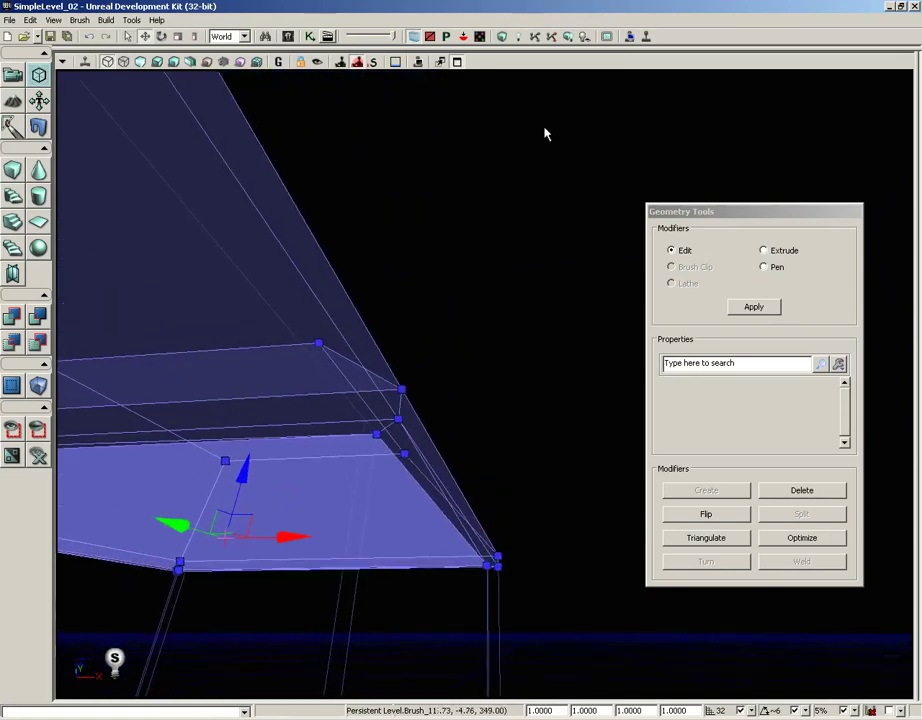
Deselect the bottom face and optimize the ceiling brush's geometry.
left_click(521, 263)
left_click(356, 311)
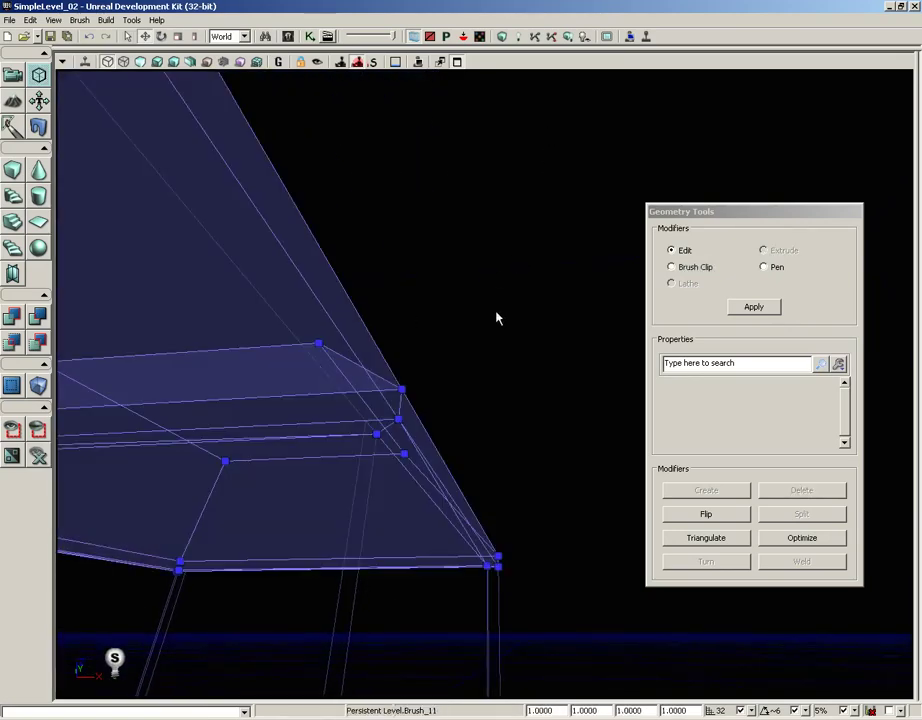
left_click(787, 542)
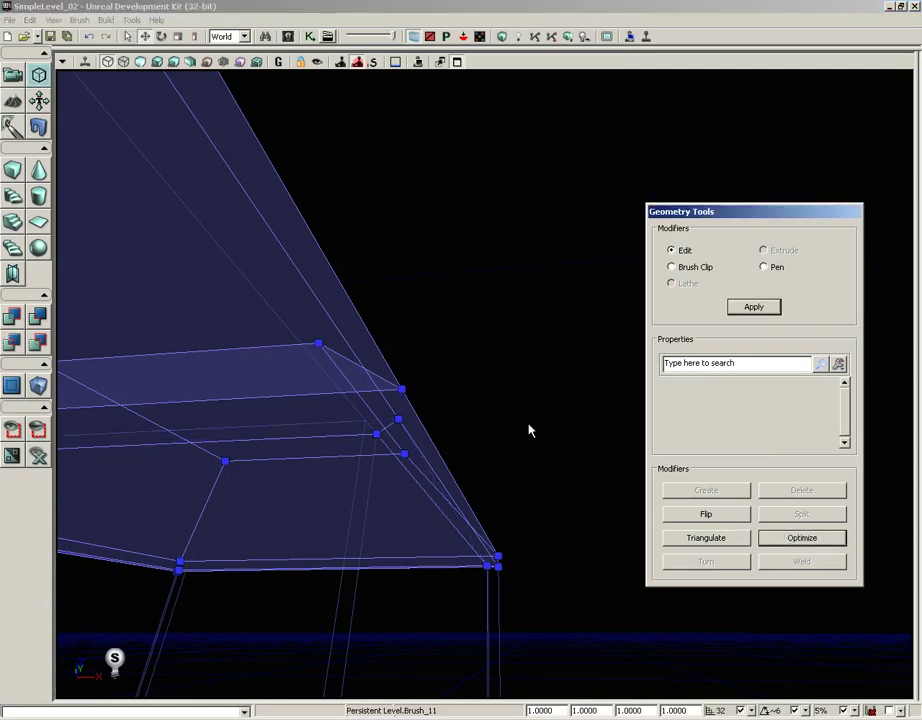
Examine the optimized ceiling brush from below and from the side, checking the edges around the inset face and raised section.
right_click_drag(530, 442, 517, 368)
middle_click_drag(510, 368, 477, 486)
right_click_drag(477, 486, 364, 483)
left_click_drag(364, 483, 481, 479)
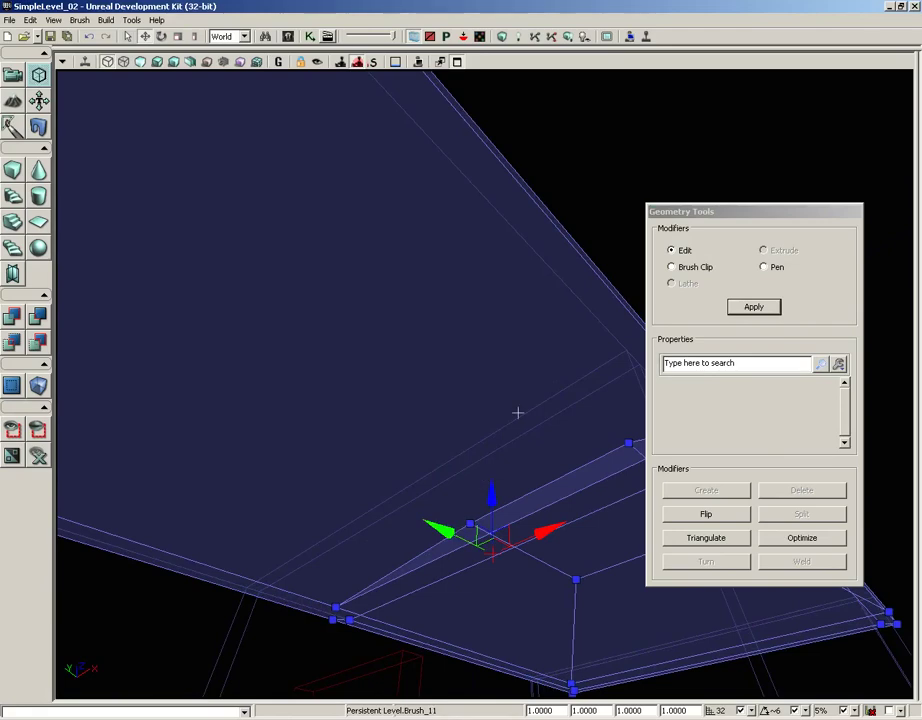
left_click_drag(379, 381, 362, 459)
middle_click_drag(362, 459, 617, 469)
mouse_move(617, 469)
left_mouse_down()
mouse_move(507, 584)
mouse_move(449, 607)
mouse_move(401, 607)
left_mouse_up()
mouse_move(474, 428)
left_mouse_down()
mouse_move(428, 130)
mouse_move(599, 117)
mouse_move(591, 76)
mouse_move(543, 132)
mouse_move(469, 412)
mouse_move(450, 347)
left_mouse_up()
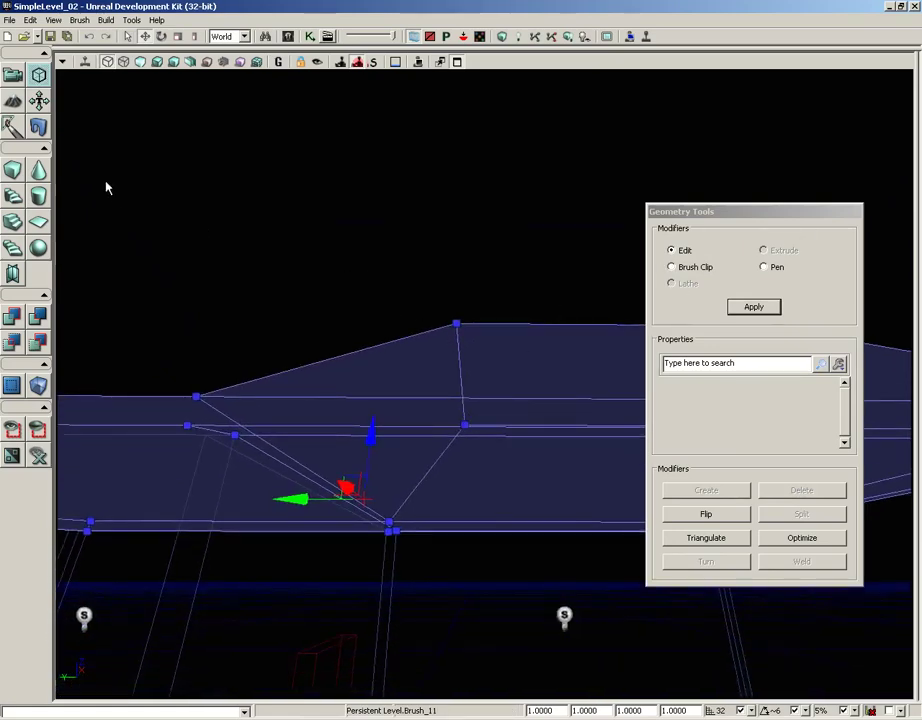
mouse_move(142, 177)
left_mouse_down()
mouse_move(212, 123)
mouse_move(108, 230)
mouse_move(320, 178)
left_mouse_up()
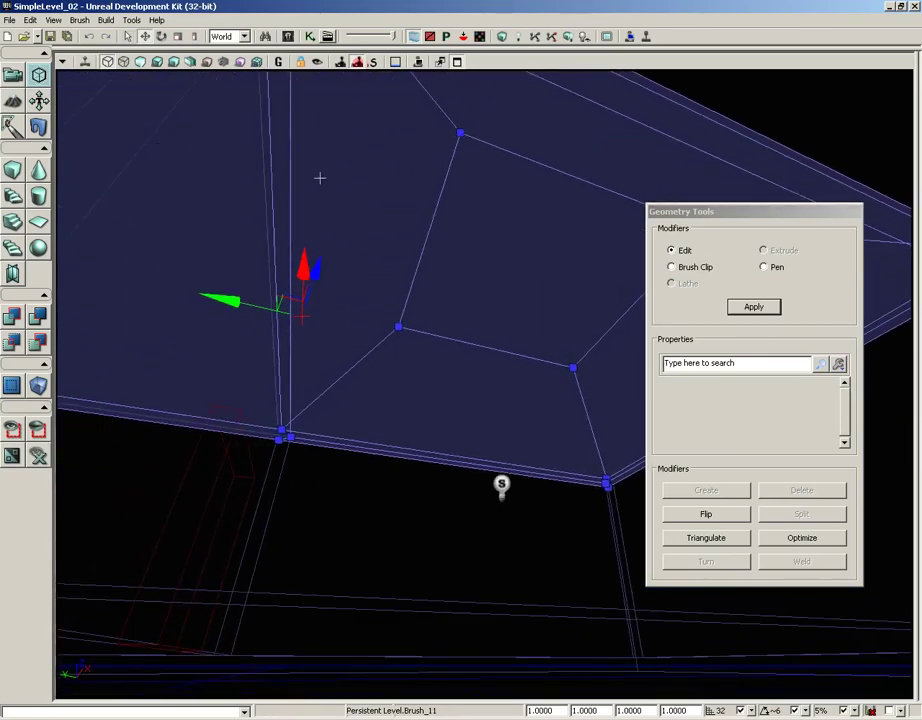
Select the ceiling's underside face over the room and extrude it with non-directional scaling into a smaller inset face.
left_click(441, 242)
middle_click_drag(358, 410, 674, 408)
mouse_move(674, 407)
left_mouse_down()
mouse_move(706, 405)
mouse_move(689, 298)
left_mouse_up()
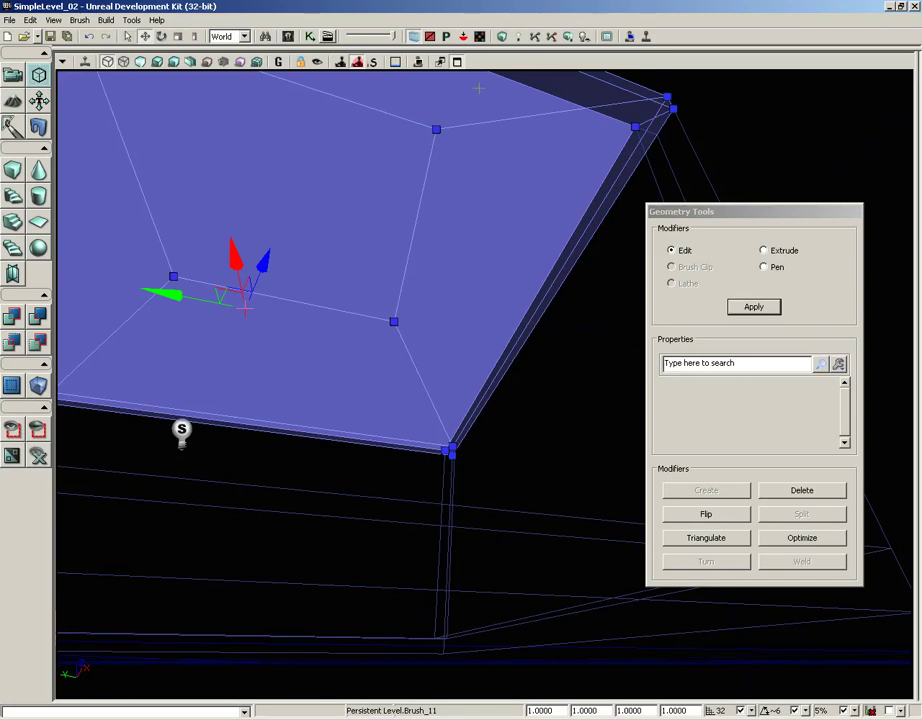
mouse_move(428, 414)
right_mouse_down()
mouse_move(358, 459)
mouse_move(410, 407)
mouse_move(402, 379)
right_mouse_up()
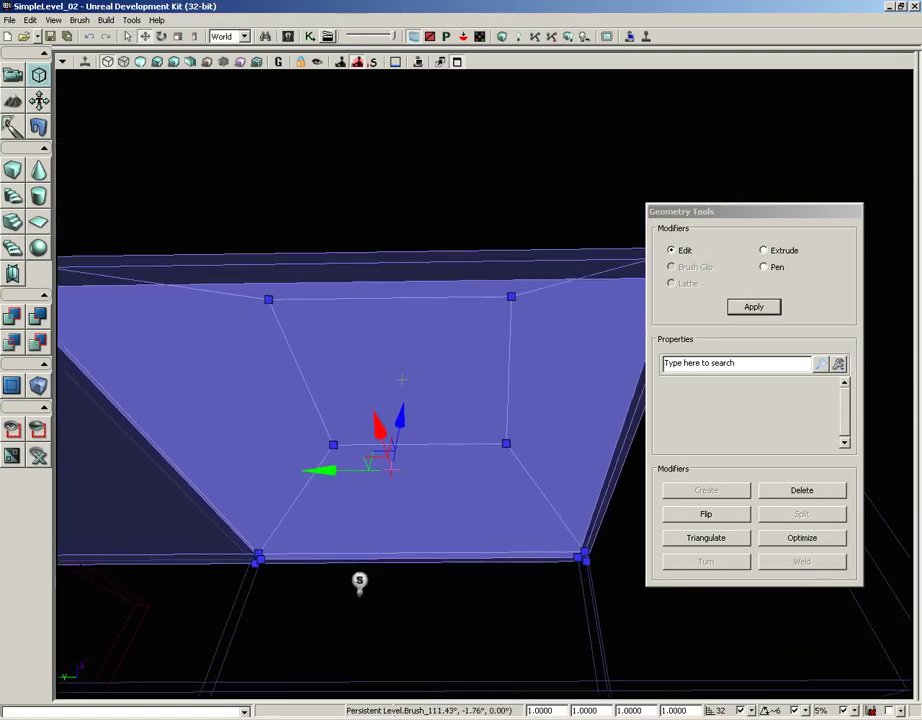
left_click(764, 251)
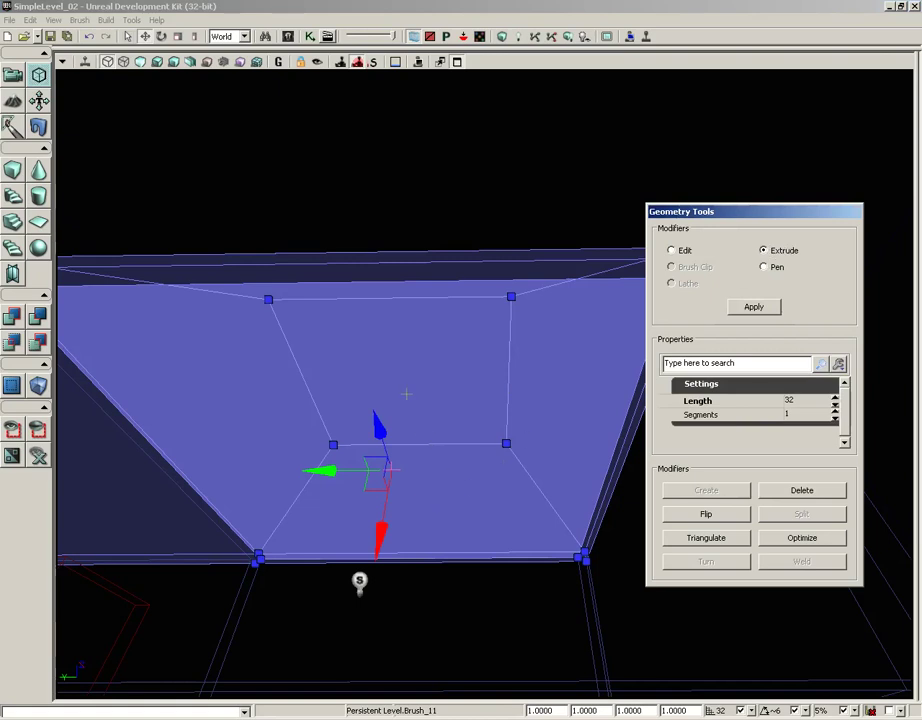
left_click_drag(408, 377, 407, 382)
key("space")
key("space")
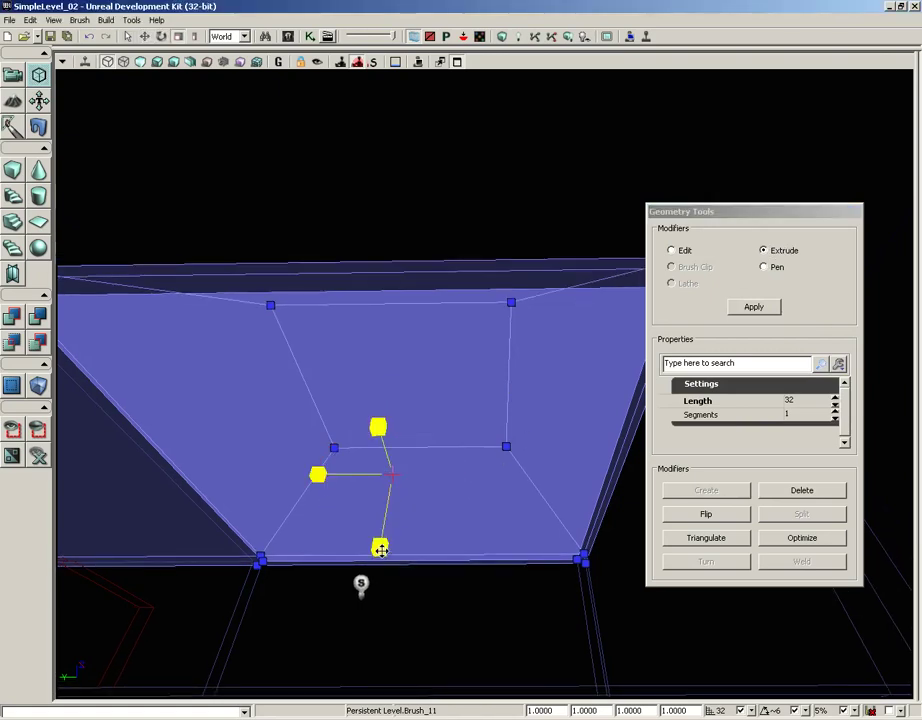
left_click_drag(380, 548, 381, 414)
mouse_move(423, 348)
left_mouse_down()
mouse_move(412, 488)
mouse_move(412, 426)
mouse_move(454, 313)
left_mouse_up()
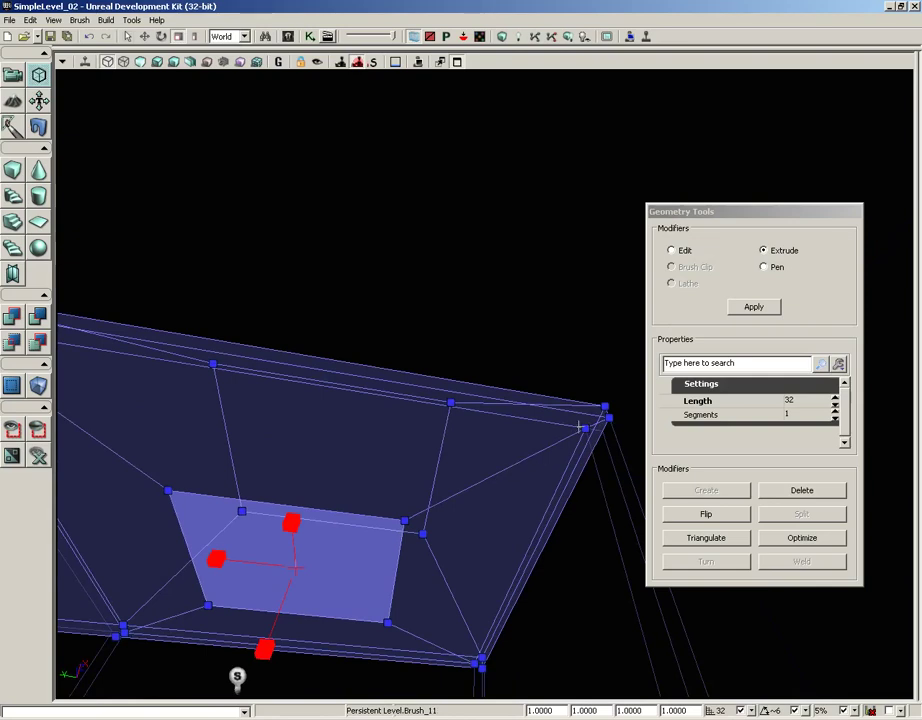
Return to Edit mode and raise the inset face vertically into the raised section, stopping one grid unit below its top.
left_click(671, 251)
right_click_drag(470, 257, 438, 259)
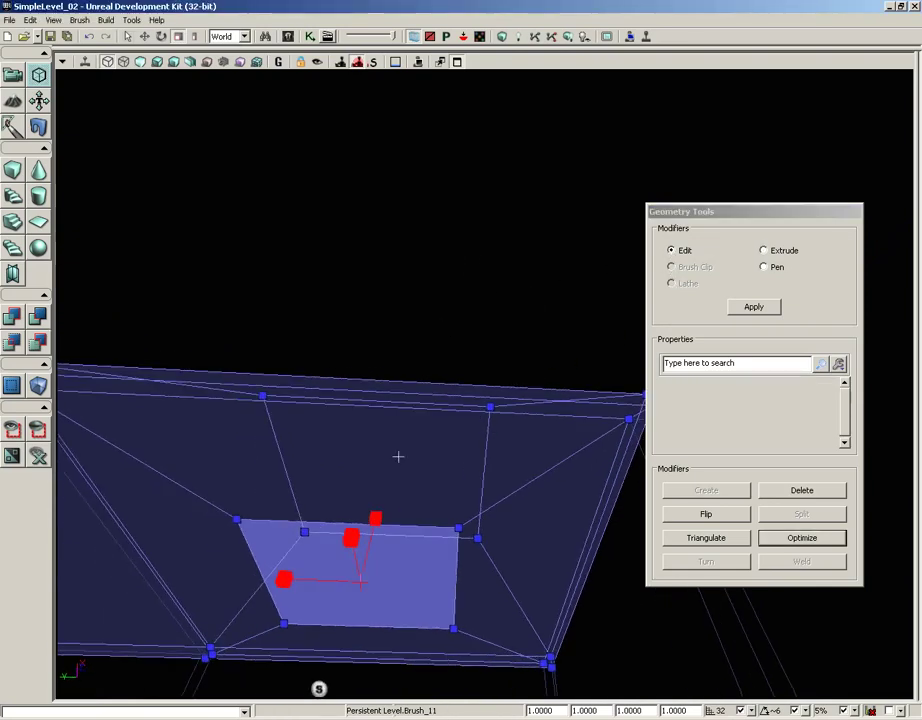
key("space")
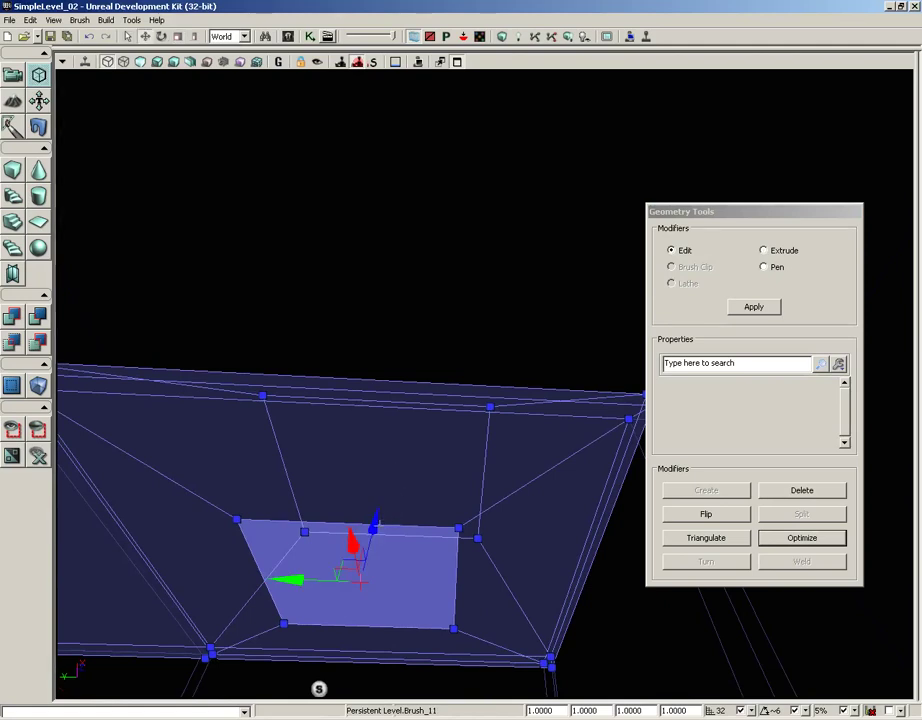
left_click_drag(373, 518, 375, 214)
middle_click_drag(361, 243, 361, 130)
mouse_move(361, 243)
right_mouse_down()
mouse_move(360, 690)
mouse_move(344, 663)
mouse_move(368, 581)
right_mouse_up()
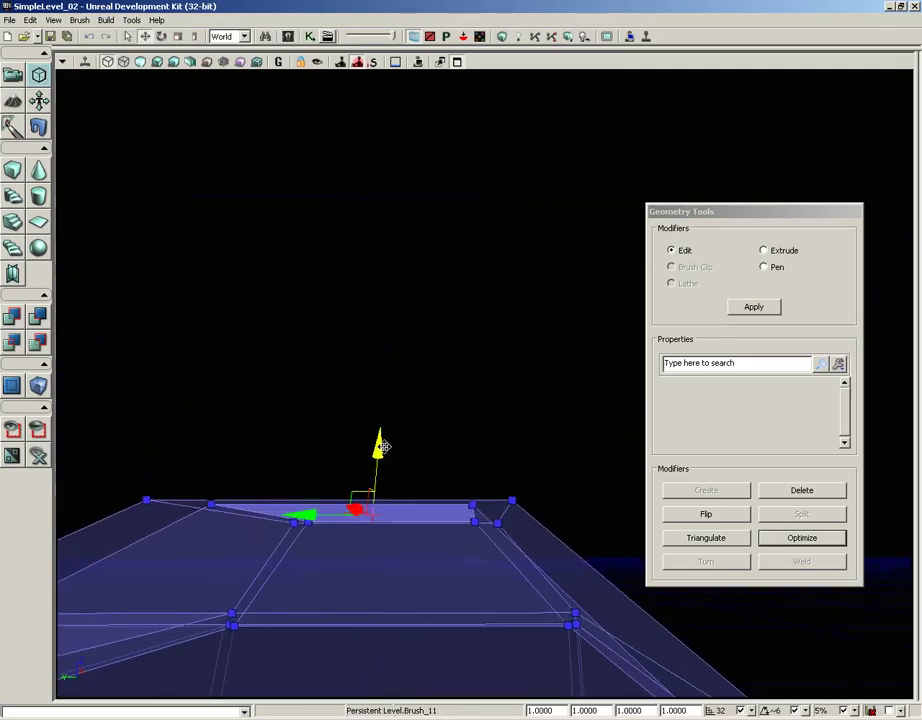
left_click_drag(378, 442, 377, 458)
mouse_move(480, 581)
right_mouse_down()
mouse_move(428, 665)
mouse_move(669, 665)
mouse_move(708, 698)
mouse_move(370, 698)
mouse_move(202, 679)
mouse_move(280, 678)
mouse_move(262, 650)
right_mouse_up()
right_click_drag(520, 477, 524, 426)
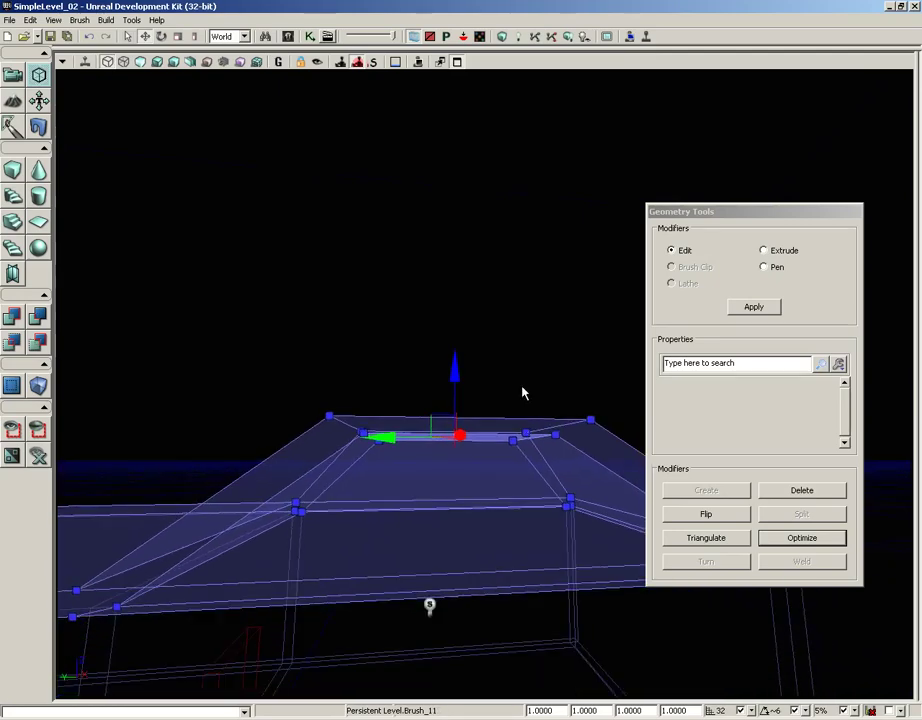
In the maximized X–Z view, move the raised inner face's vertices on both sides outward, one grid unit inside the outer corners.
left_click(457, 62)
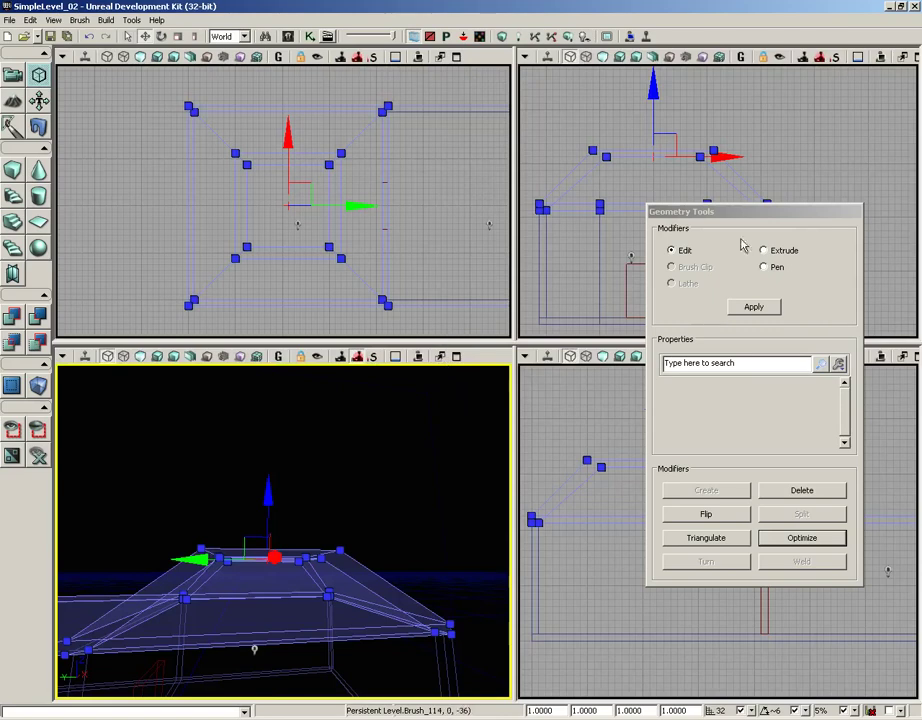
left_click_drag(795, 222, 863, 338)
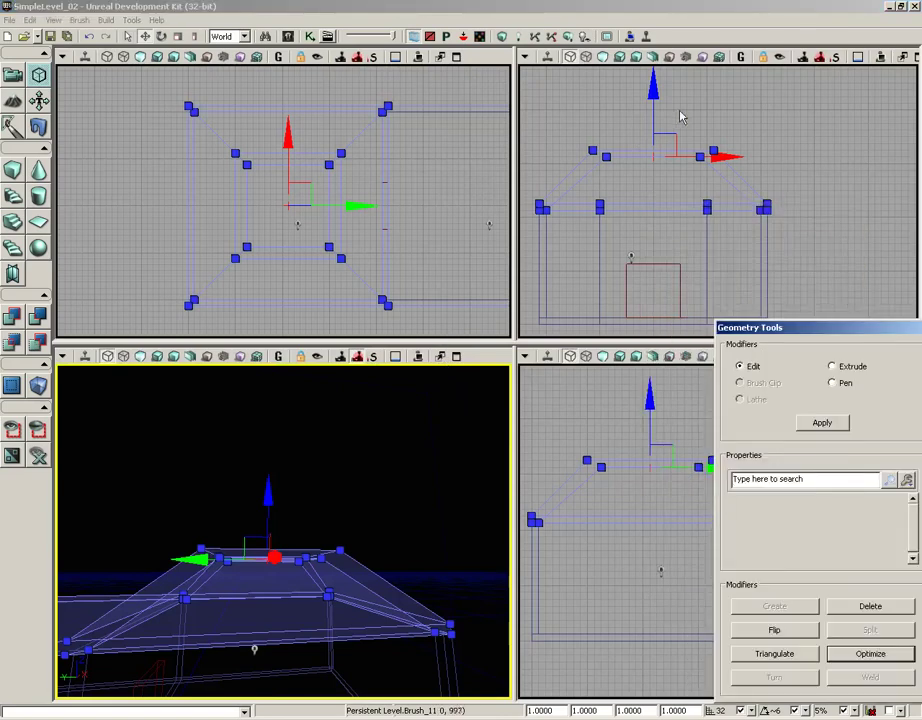
left_click(855, 58)
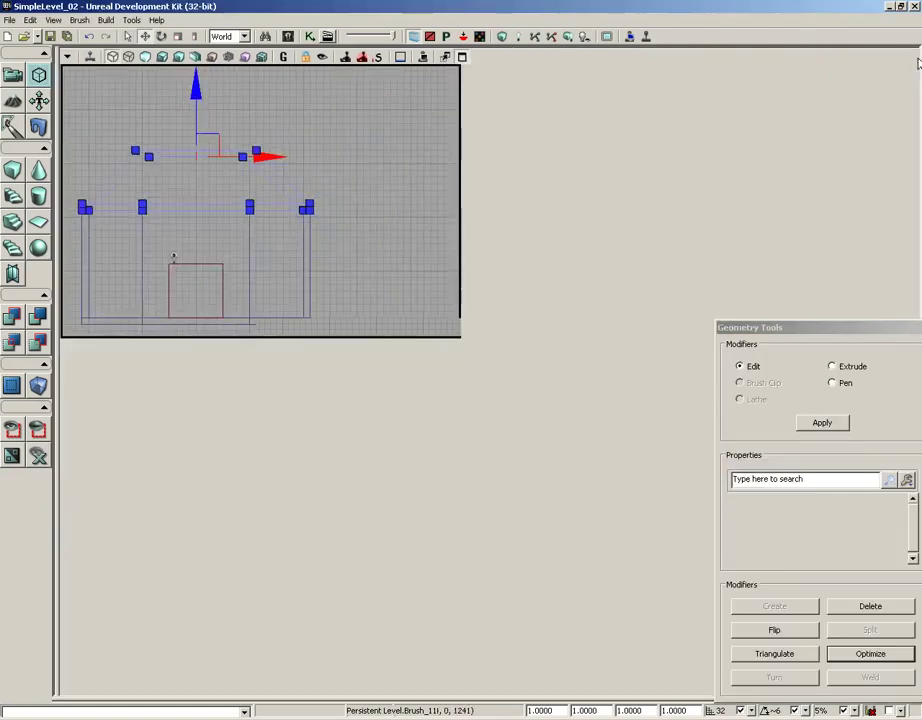
left_click_drag(288, 341, 550, 352)
scroll(451, 335, "up", 6)
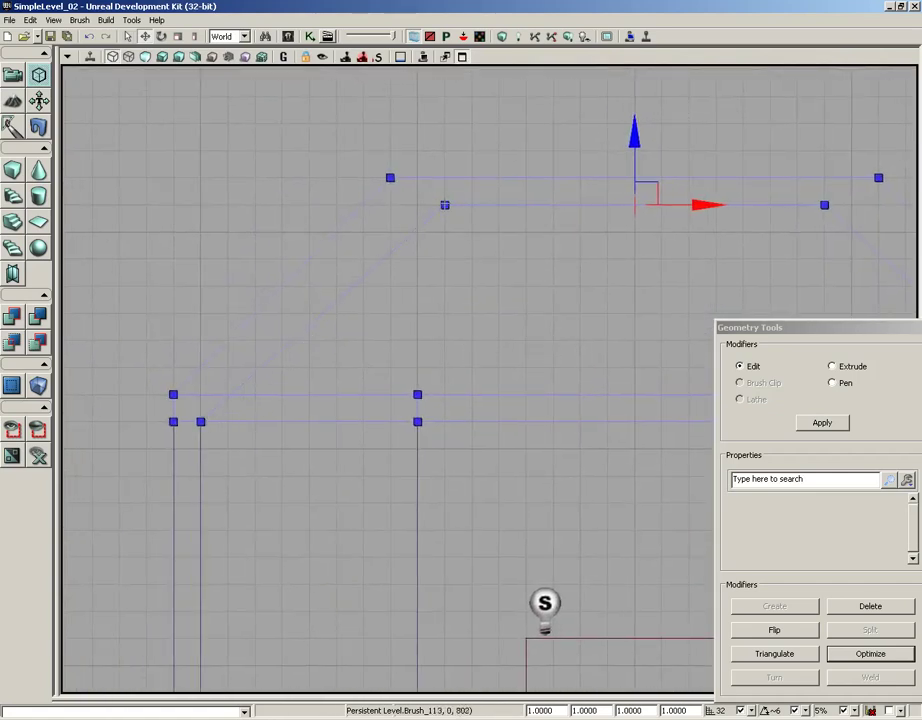
left_click(445, 205)
left_click_drag(506, 204, 479, 208)
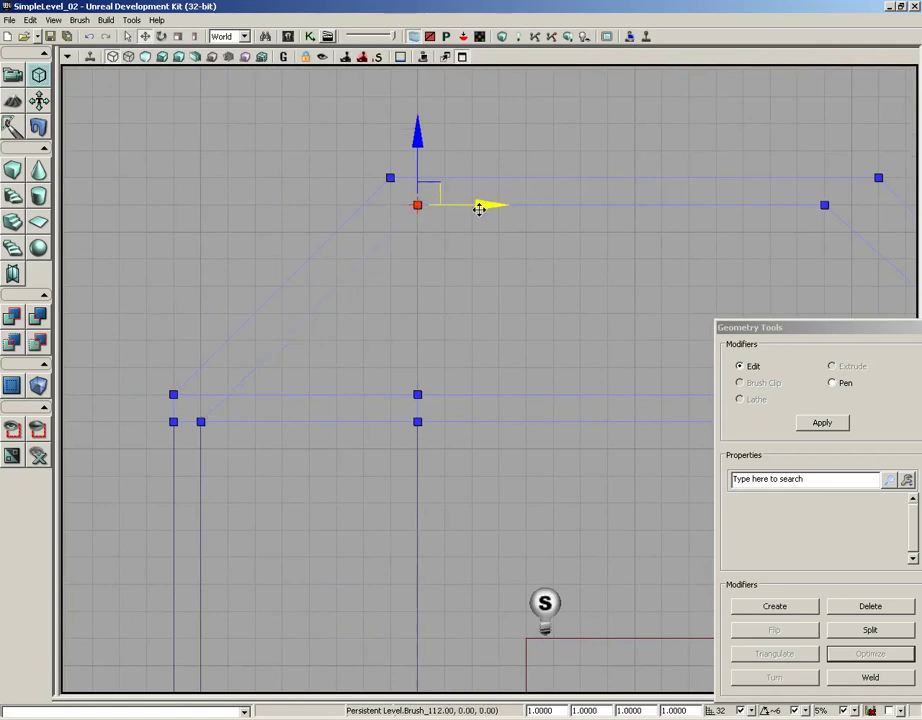
left_click_drag(527, 290, 241, 258)
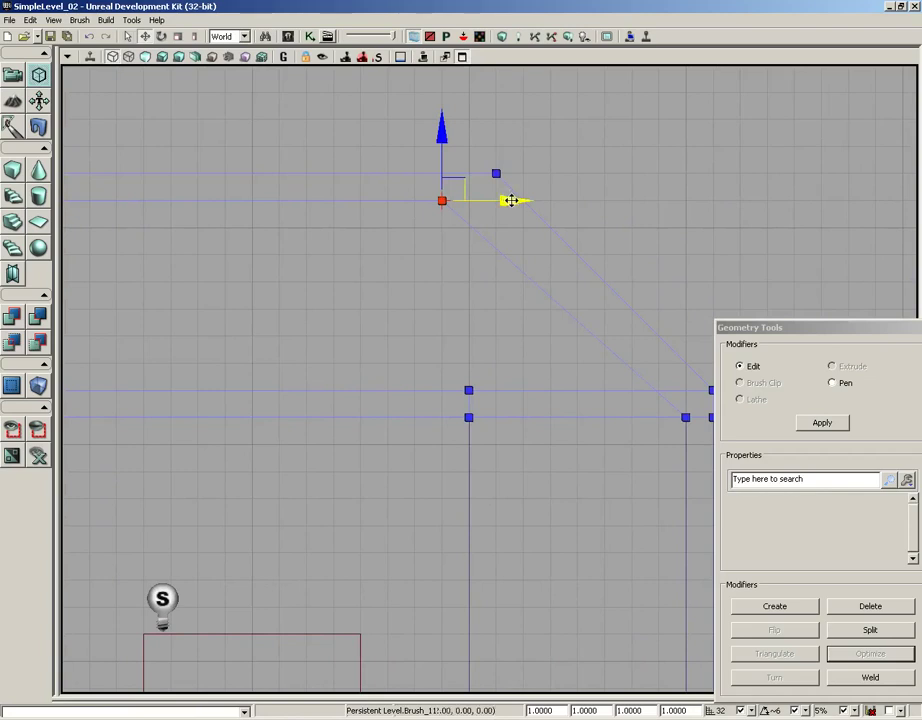
left_click_drag(507, 199, 525, 200)
scroll(445, 297, "down", 3)
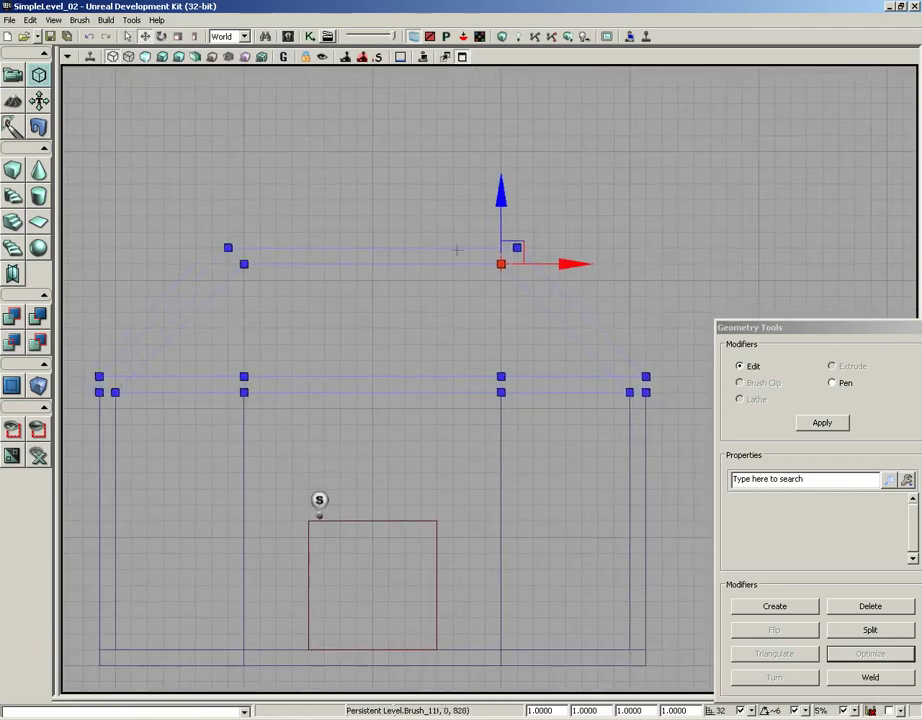
In the maximized Y–Z view, move the inner face's two vertex pairs outward, one grid unit inside the raised section's outer corners.
left_click(462, 57)
scroll(604, 402, "down", 1)
right_click_drag(604, 410, 543, 418)
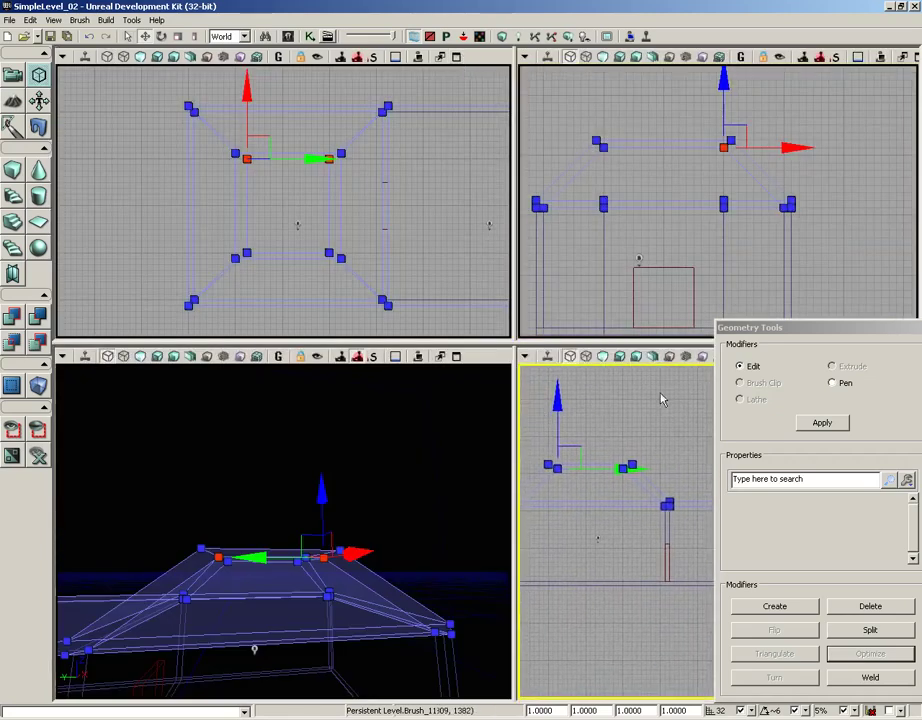
left_click_drag(780, 321, 237, 274)
left_click_drag(834, 327, 265, 240)
left_click(916, 360)
left_click_drag(342, 243, 776, 297)
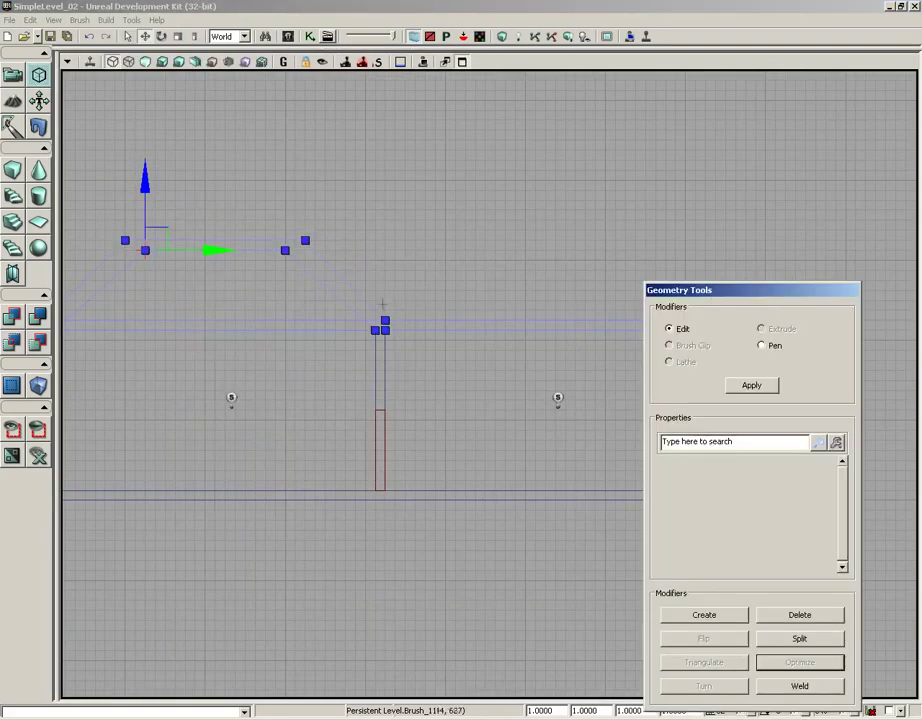
right_click_drag(312, 294, 480, 317)
scroll(482, 358, "up", 6)
right_click_drag(224, 220, 294, 270)
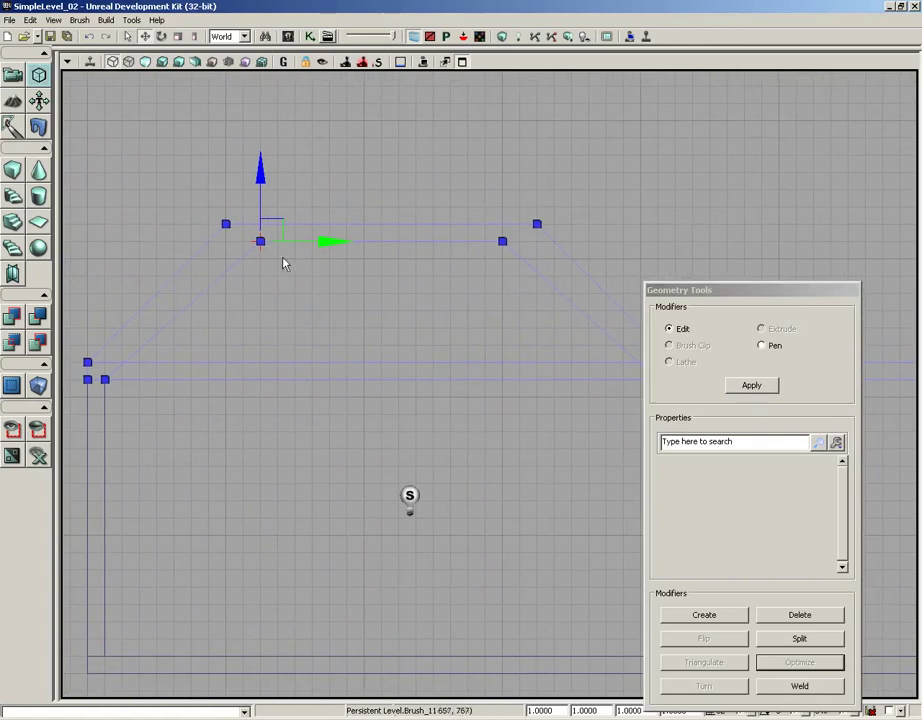
left_click(260, 241)
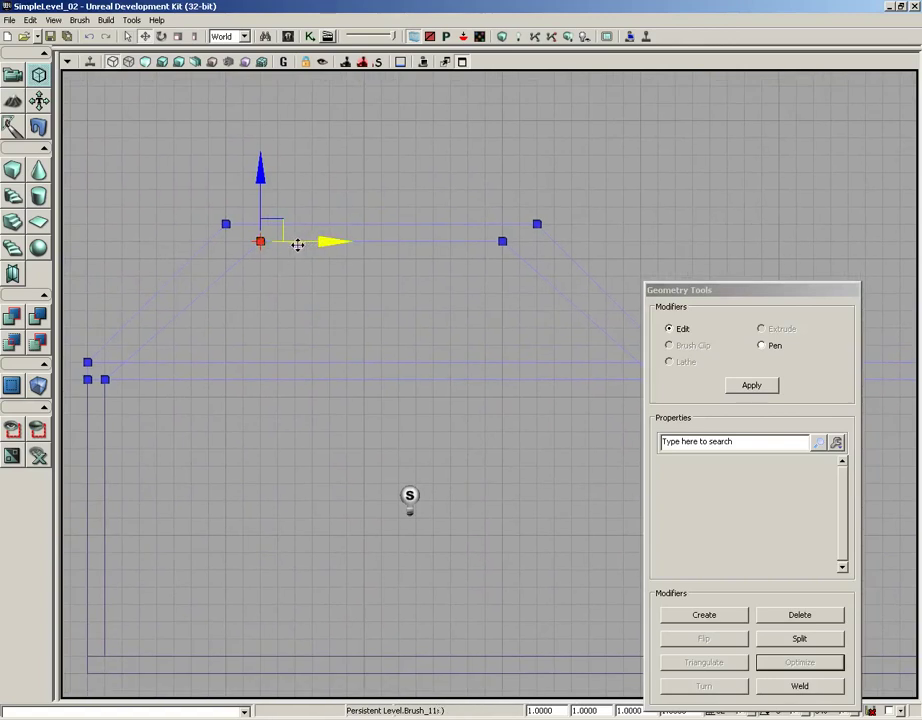
left_click_drag(301, 244, 280, 245)
left_click(502, 241)
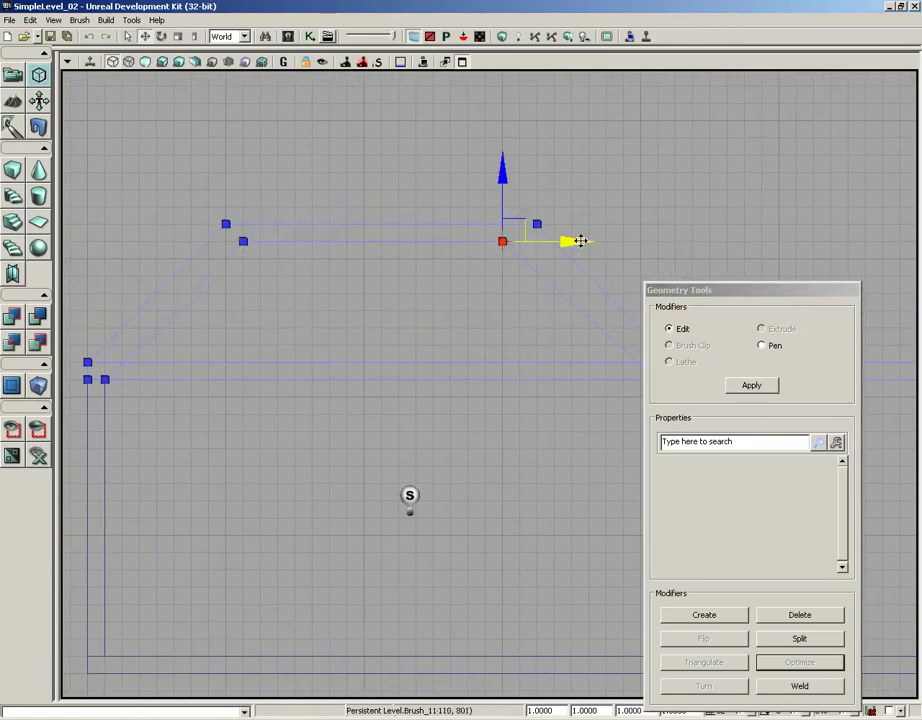
left_click_drag(578, 241, 597, 241)
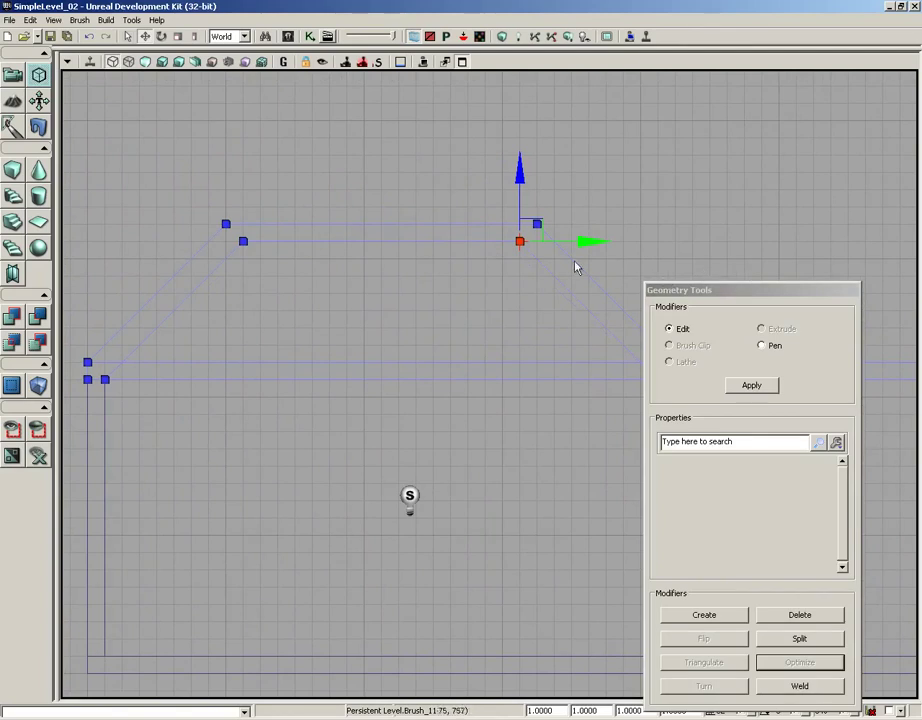
Leave Geometry Mode and maximize the perspective view, looking up at the ceiling from inside the room.
left_click(11, 77)
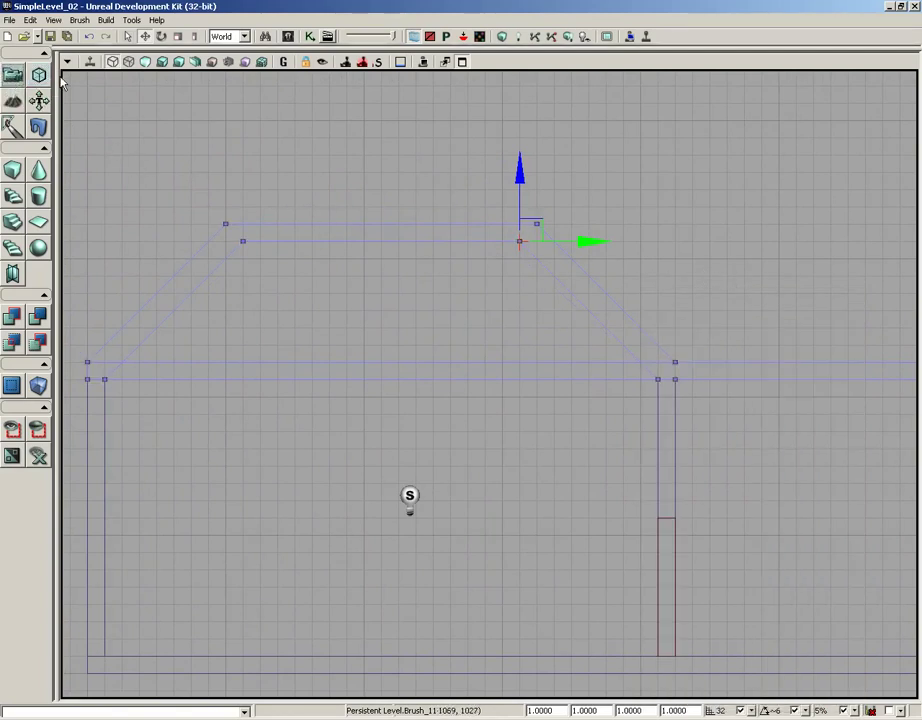
left_click(462, 62)
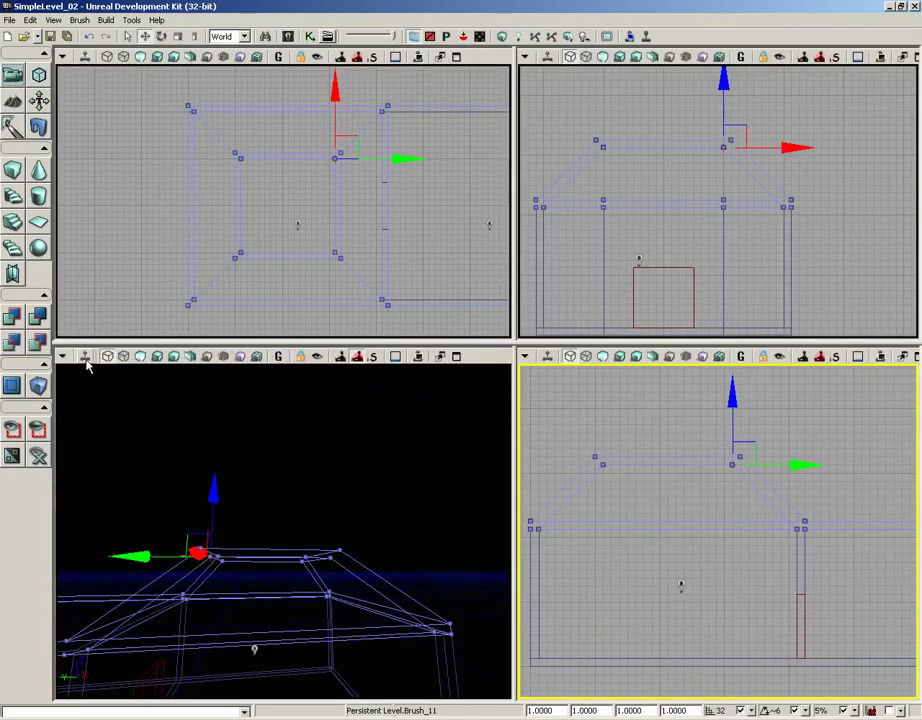
left_click(456, 356)
right_click_drag(543, 300, 537, 363)
left_click_drag(479, 406, 437, 72)
right_click_drag(436, 70, 402, 135)
left_click_drag(470, 404, 467, 303)
right_click_drag(468, 309, 470, 412)
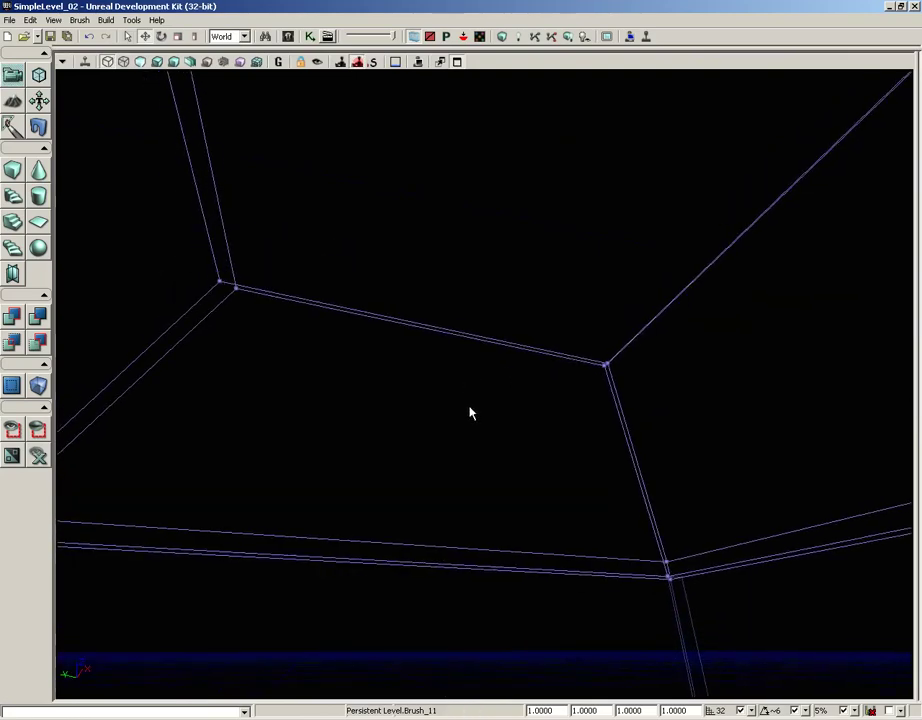
Display the perspective view in Lit mode and rebuild the level's geometry, dismissing the map check.
left_click(157, 62)
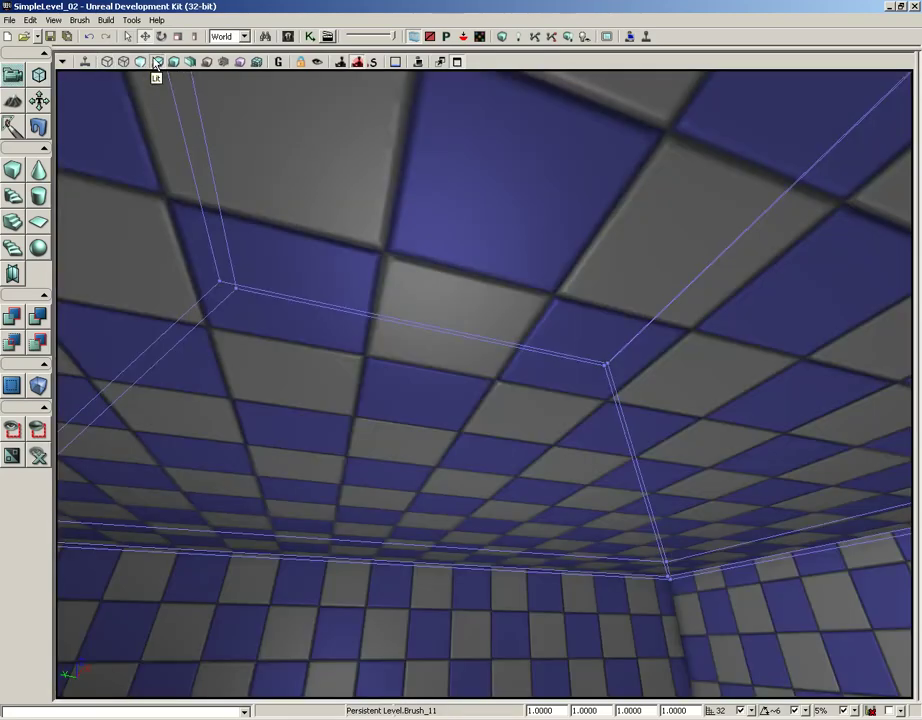
left_click(501, 37)
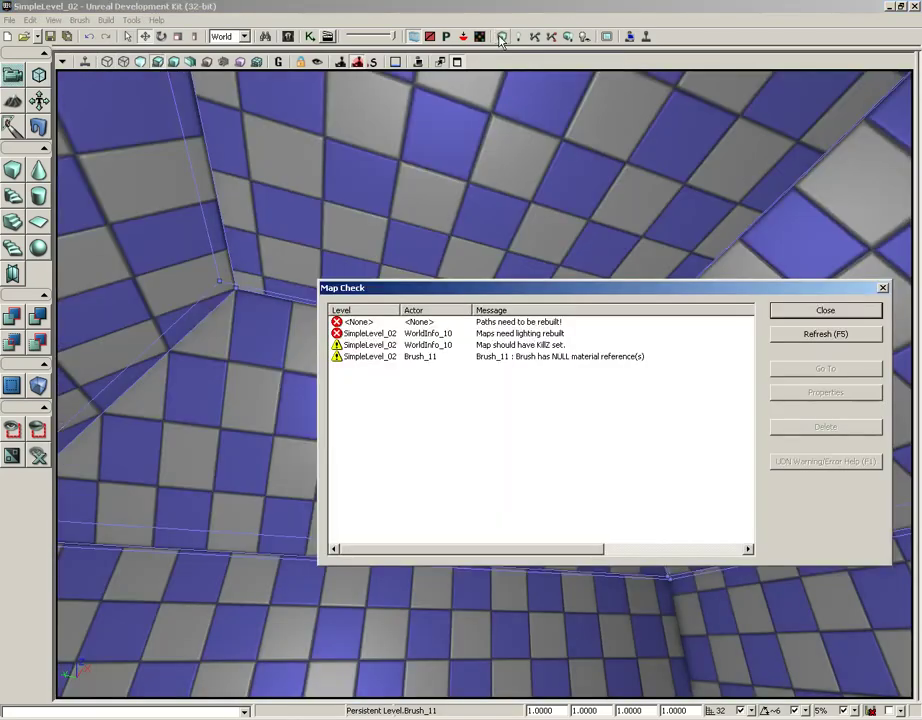
left_click(812, 318)
Deselect the ceiling brush and examine the rebuilt ceiling's slopes and corners from inside the room and from the doorway.
mouse_move(690, 395)
right_mouse_down()
mouse_move(850, 405)
mouse_move(838, 406)
right_mouse_up()
left_click(648, 617)
left_click_drag(648, 617, 708, 584)
right_click_drag(708, 584, 500, 530)
left_click_drag(500, 530, 913, 370)
middle_click_drag(913, 370, 913, 450)
right_click_drag(913, 450, 914, 346)
left_click_drag(914, 346, 914, 450)
right_click_drag(569, 685, 569, 608)
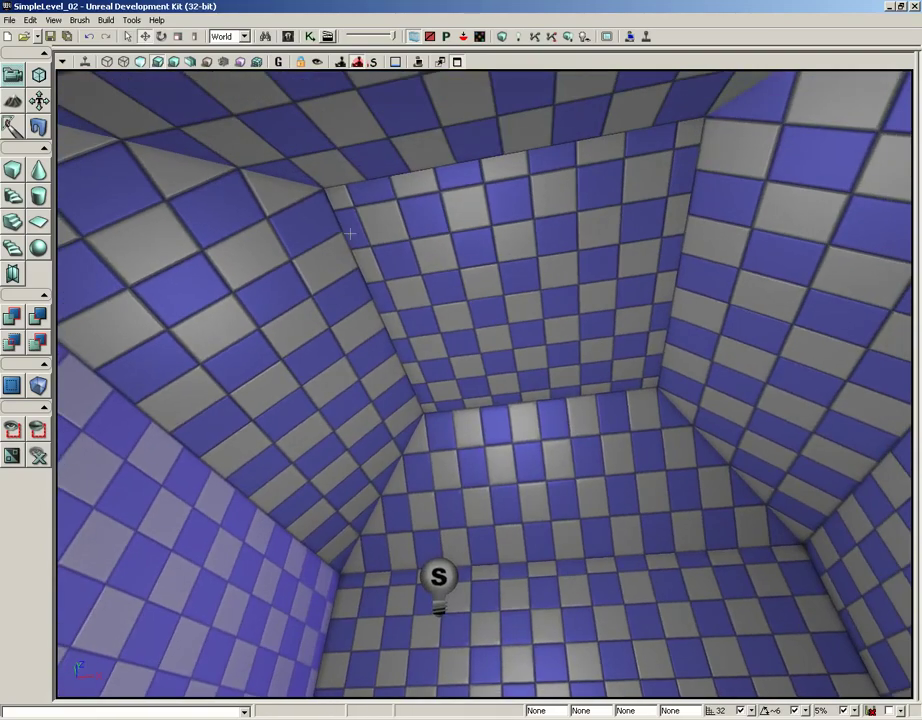
right_click_drag(641, 239, 522, 480)
left_click_drag(522, 480, 57, 240)
left_click_drag(535, 329, 57, 364)
left_click_drag(500, 570, 429, 397)
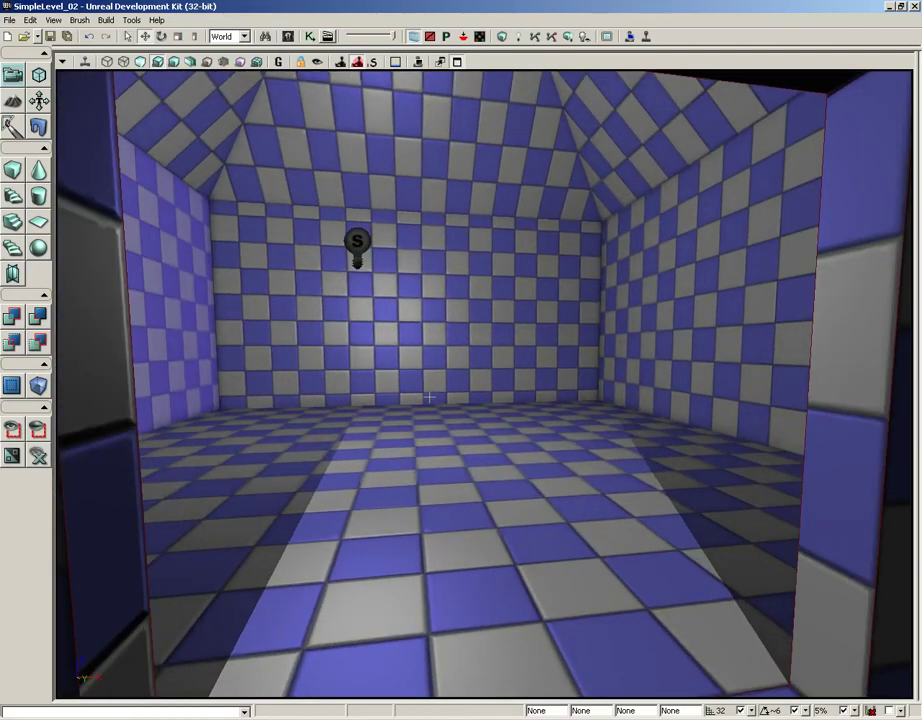